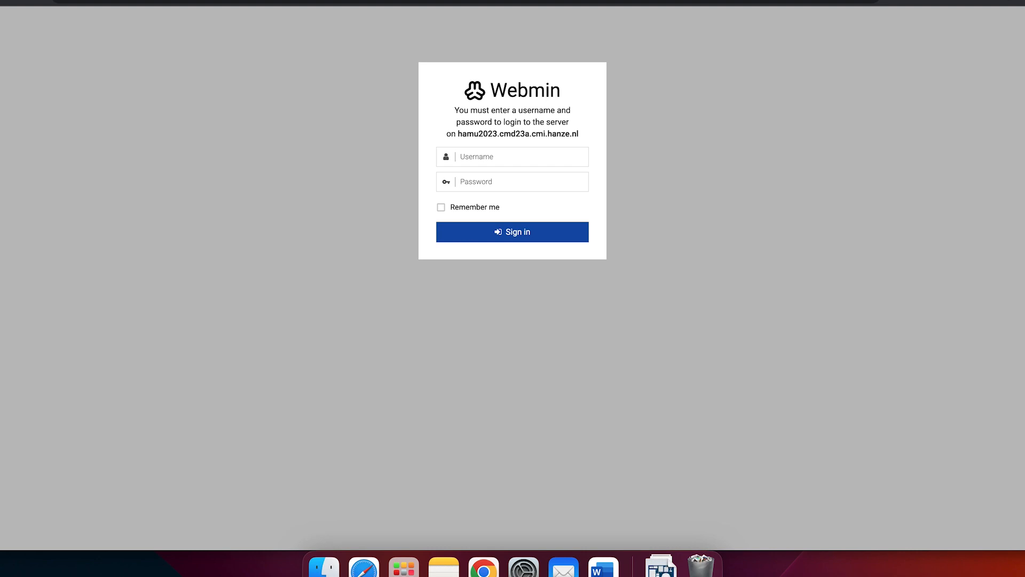
Sign in to the Webmin server by entering the account's username and pasting its password.
{"action": "left_click", "coordinate": [526, 155]}
{"action": "type", "text": "hamu2023"}
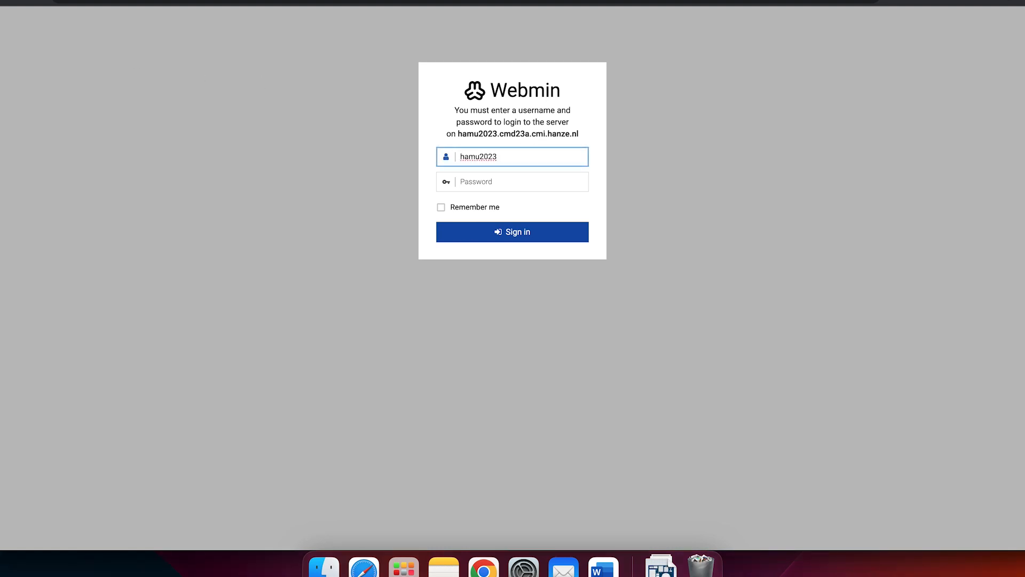
{"action": "key", "text": "Tab"}
{"action": "left_click", "coordinate": [513, 182]}
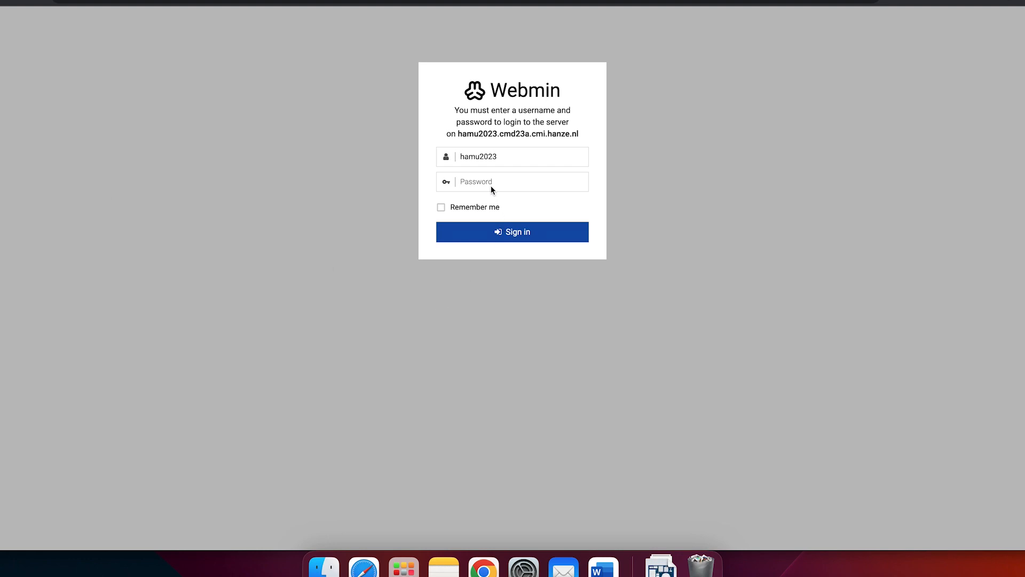
{"action": "left_click", "coordinate": [504, 182]}
{"action": "key", "text": "super+v"}
{"action": "left_click", "coordinate": [498, 233]}
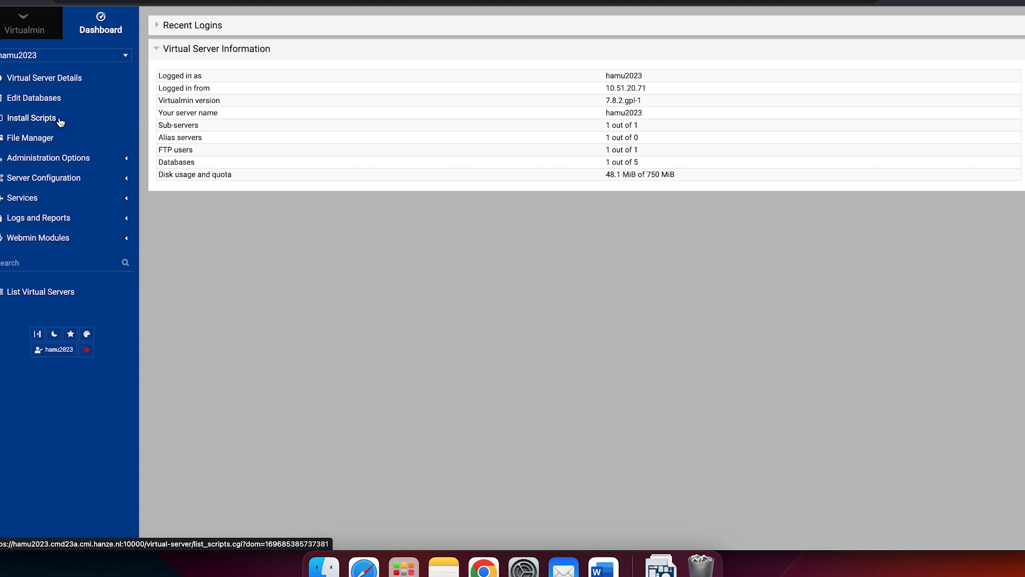
Select WordPress among the scripts available for the domain and show its install options.
{"action": "left_click", "coordinate": [61, 122]}
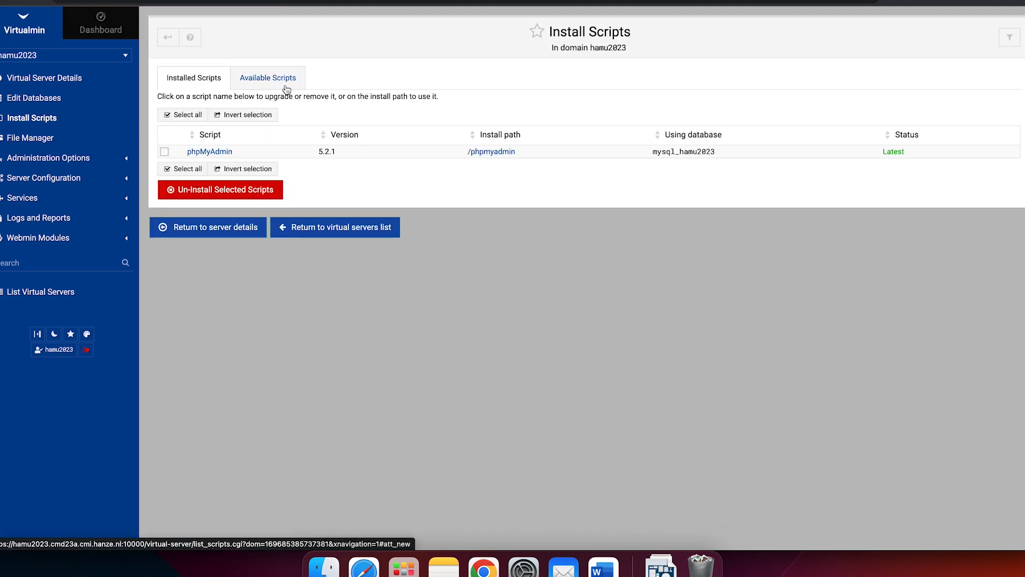
{"action": "left_click", "coordinate": [286, 87]}
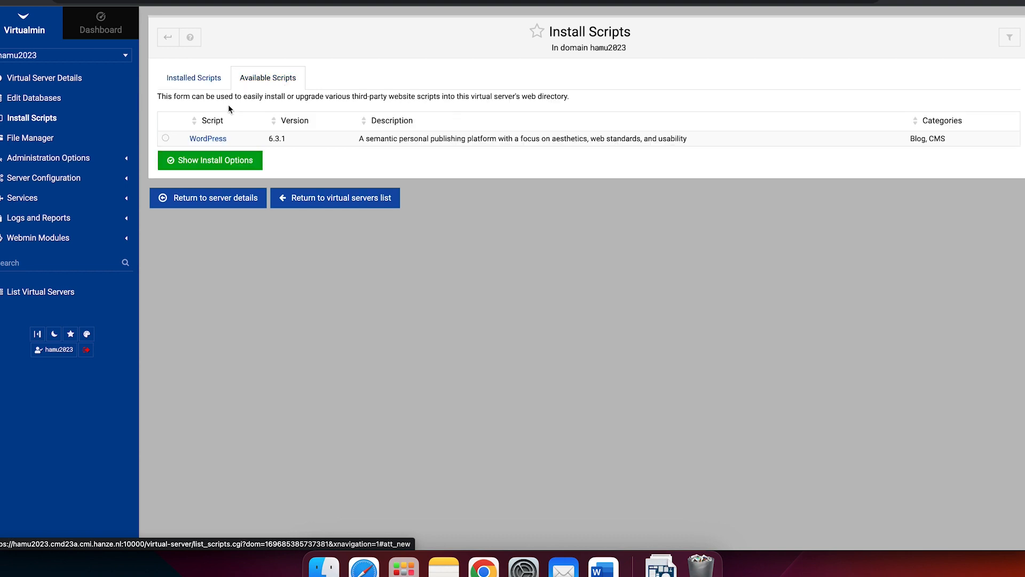
{"action": "left_click", "coordinate": [166, 139]}
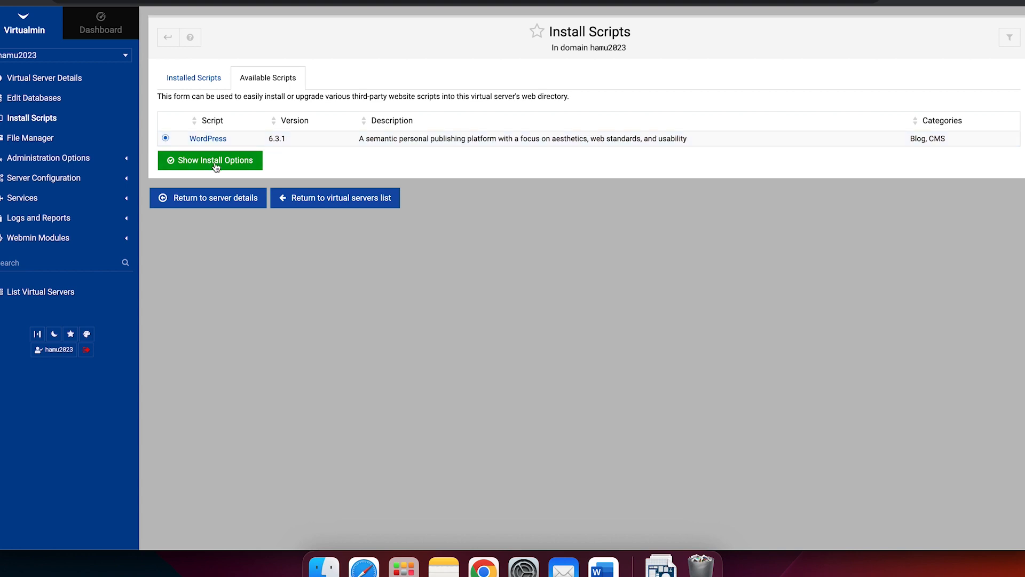
{"action": "left_click", "coordinate": [216, 161]}
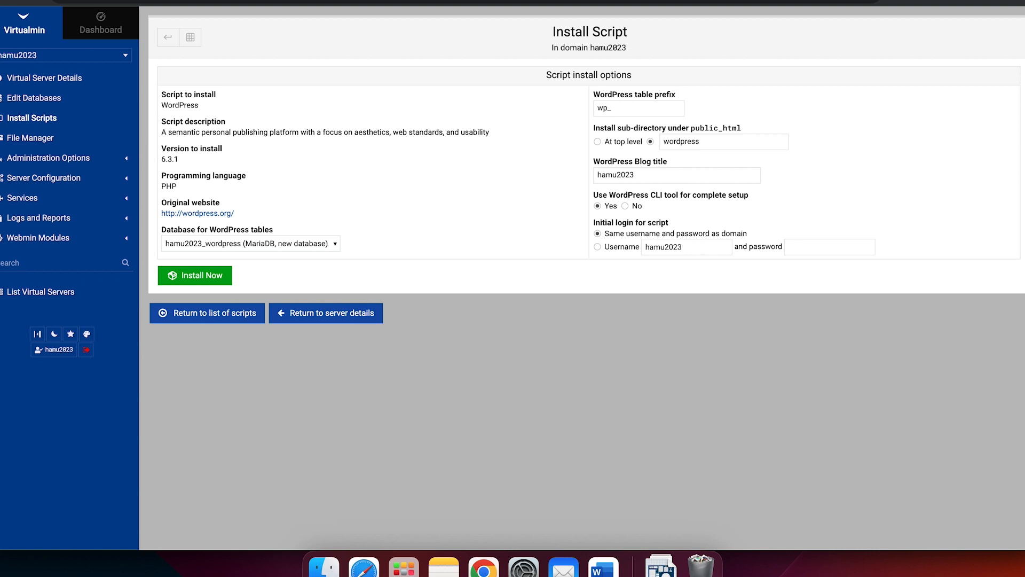
Install the WordPress script at the top level of public_html, using the hamu2023 (MariaDB) database for its tables.
{"action": "left_click", "coordinate": [230, 243]}
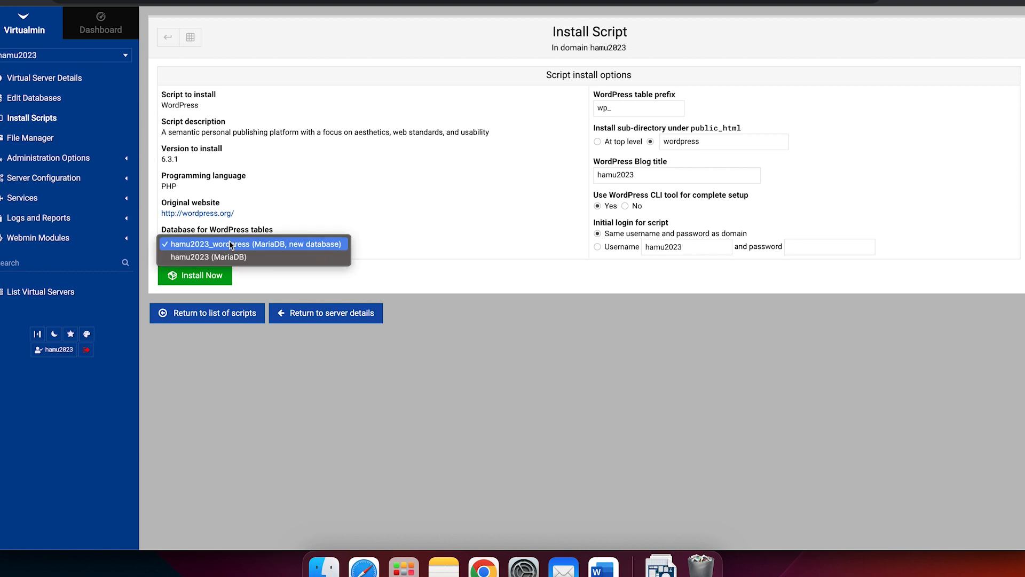
{"action": "left_click", "coordinate": [268, 258]}
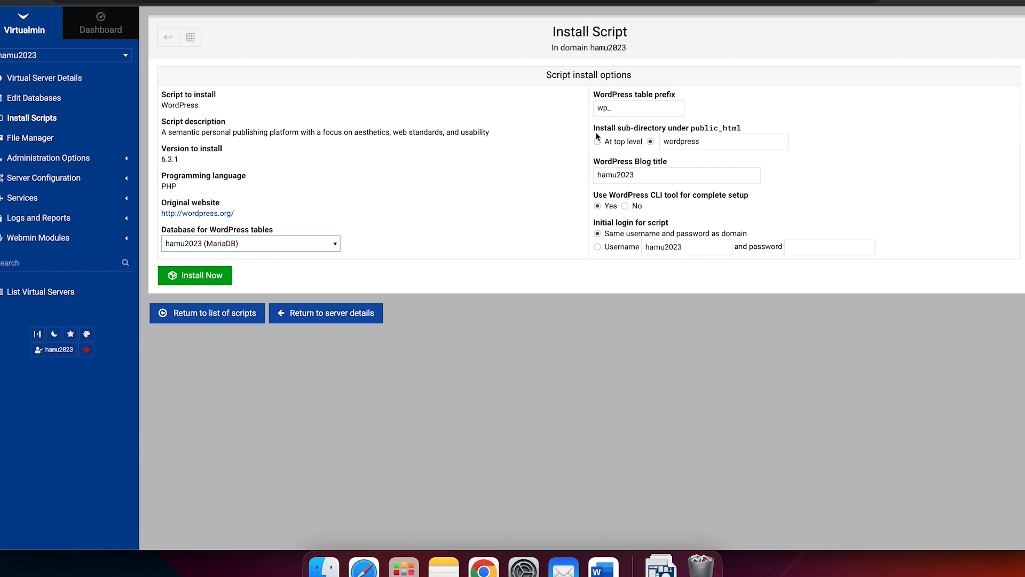
{"action": "left_click", "coordinate": [650, 141]}
{"action": "left_click", "coordinate": [599, 141]}
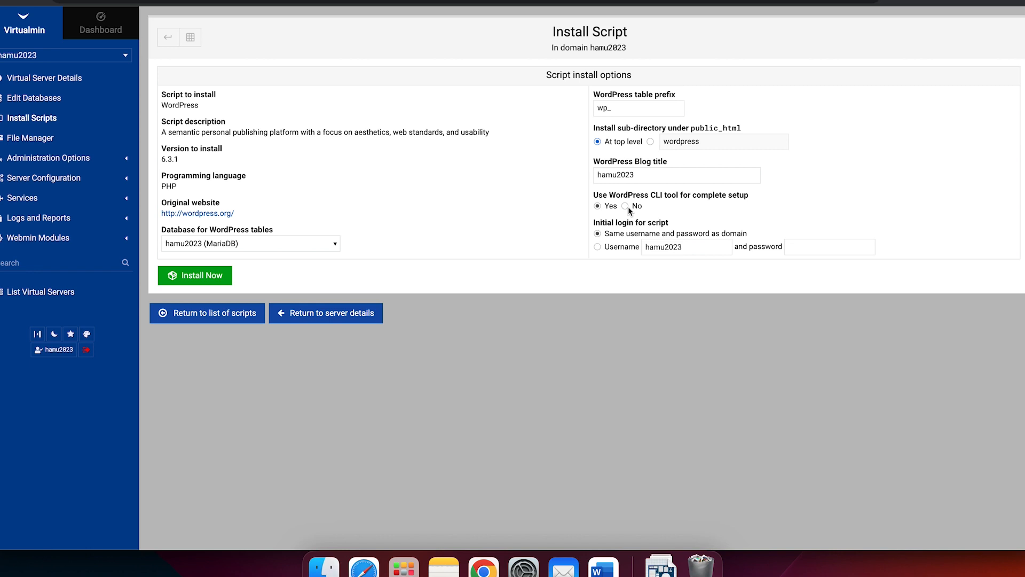
{"action": "left_click", "coordinate": [203, 282]}
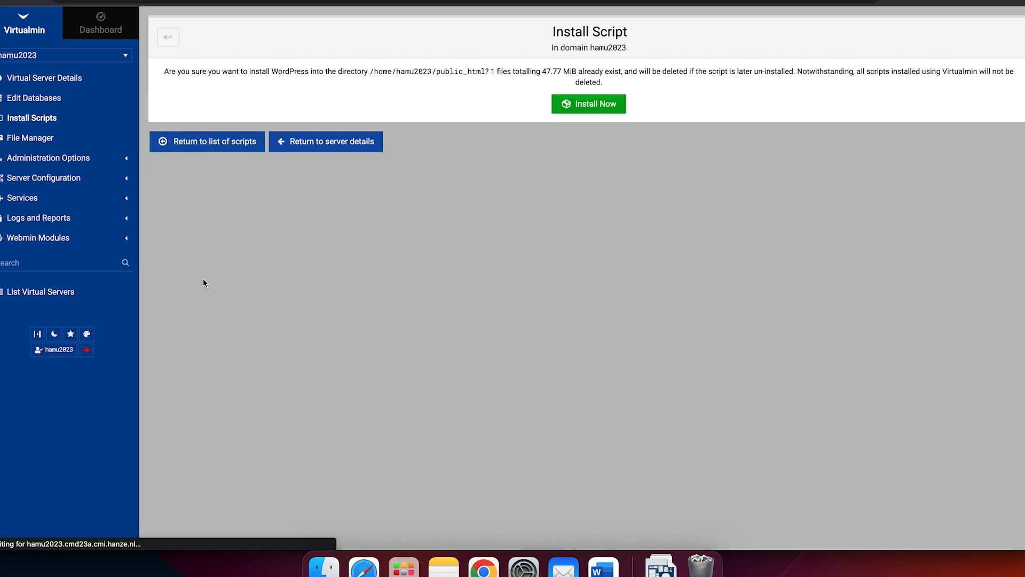
{"action": "left_click", "coordinate": [604, 112]}
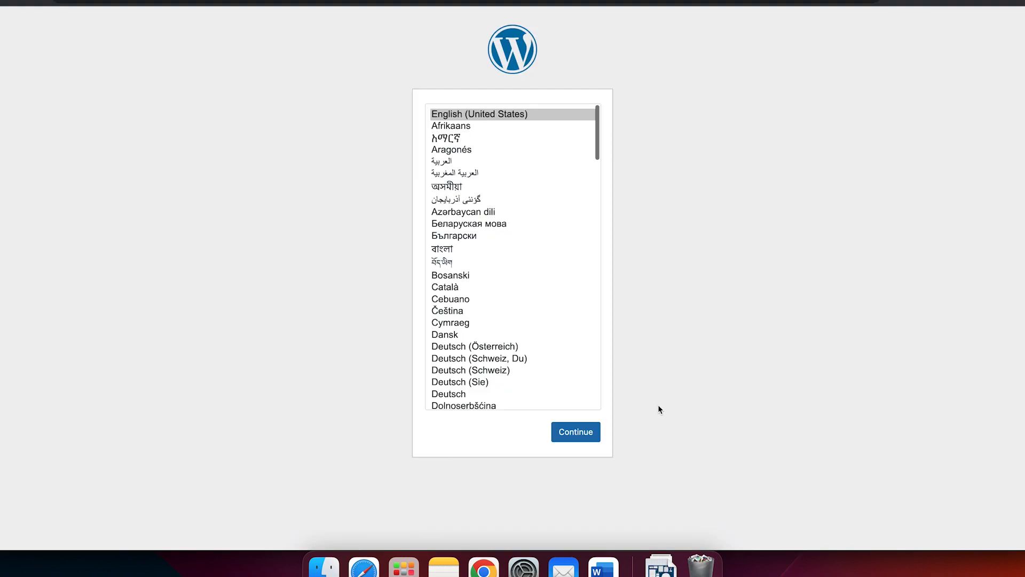
Continue the WordPress setup in English (United States) and set the site title to "Tools for Dummies".
{"action": "left_click", "coordinate": [589, 438]}
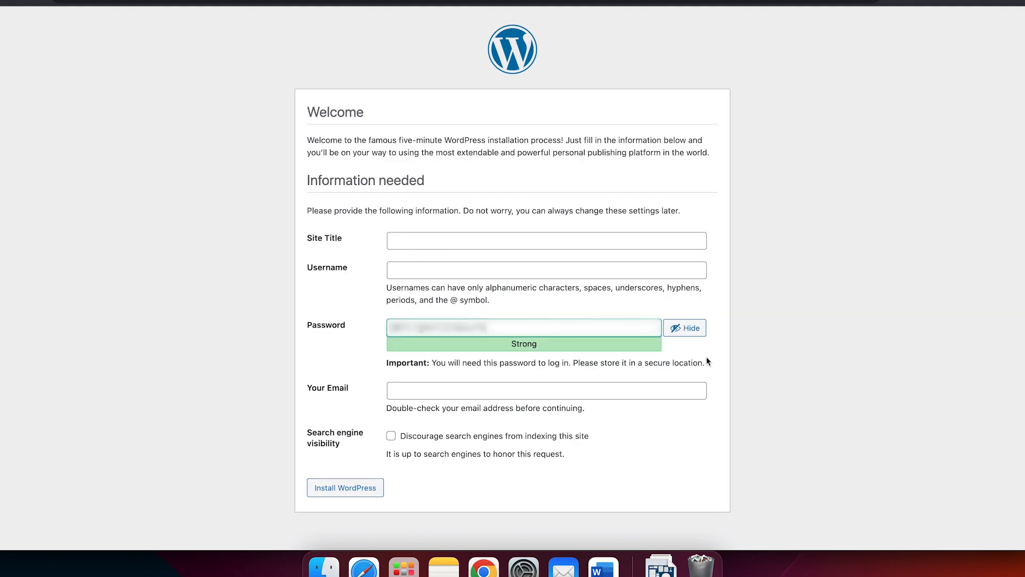
{"action": "left_click", "coordinate": [417, 237]}
{"action": "type", "text": "Test"}
{"action": "key", "text": "BackSpace"}
{"action": "key", "text": "BackSpace"}
{"action": "key", "text": "BackSpace"}
{"action": "key", "text": "BackSpace"}
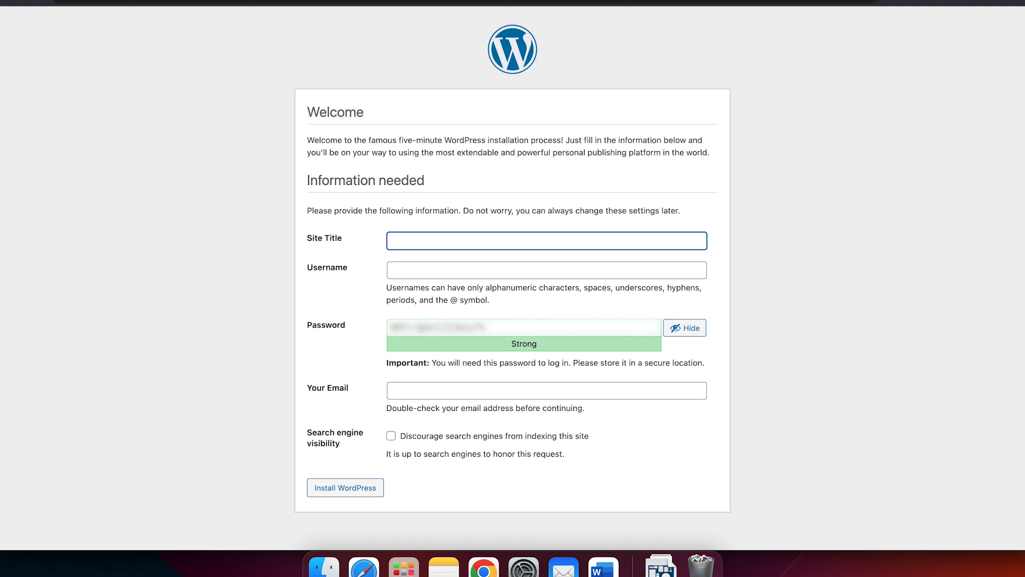
{"action": "type", "text": "Tools for Dummies"}
Enter the site administrator's username and copy the generated password for safekeeping.
{"action": "left_click", "coordinate": [437, 273]}
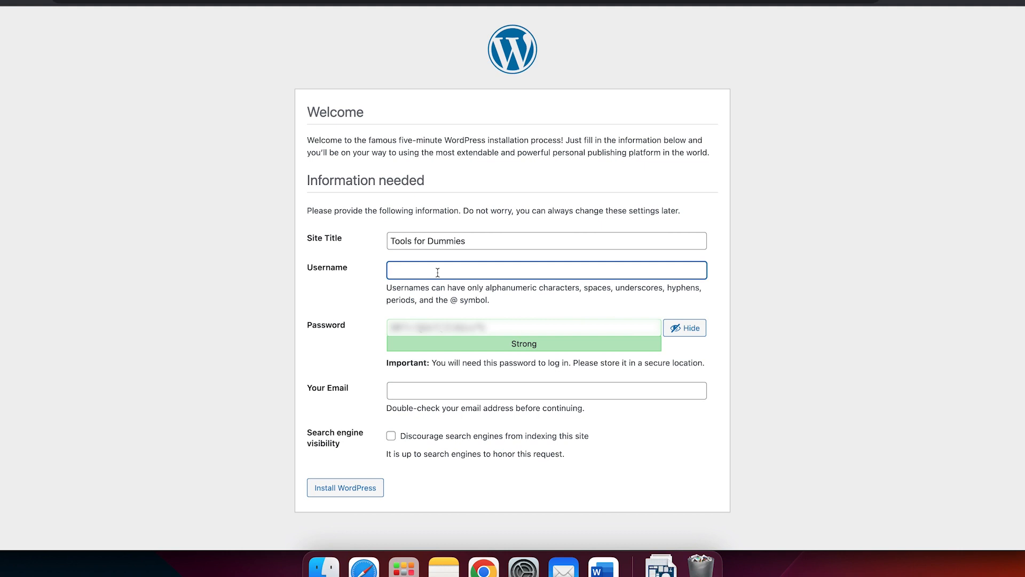
{"action": "type", "text": "maurice"}
{"action": "key", "text": "Tab"}
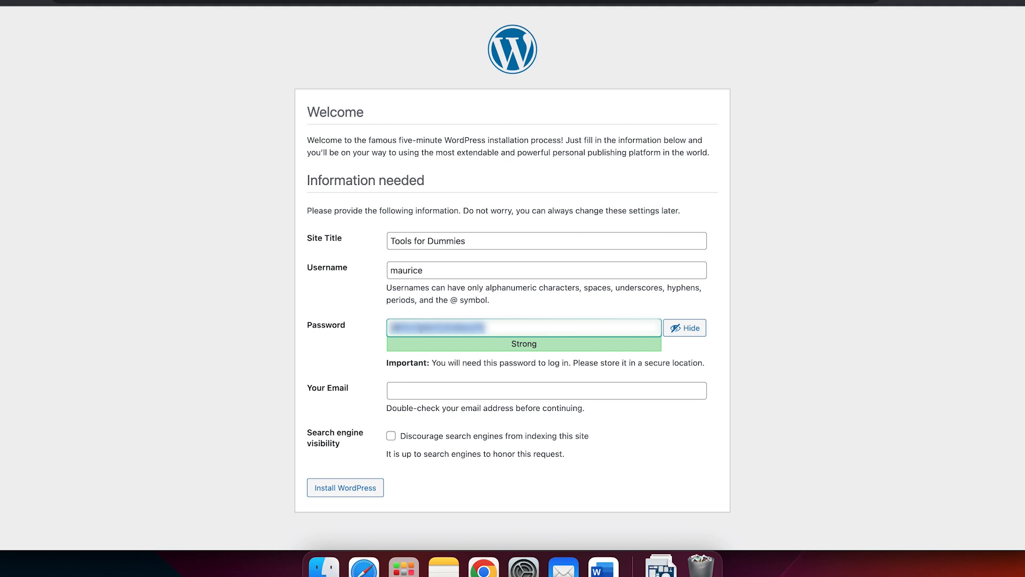
{"action": "left_click", "coordinate": [183, 177]}
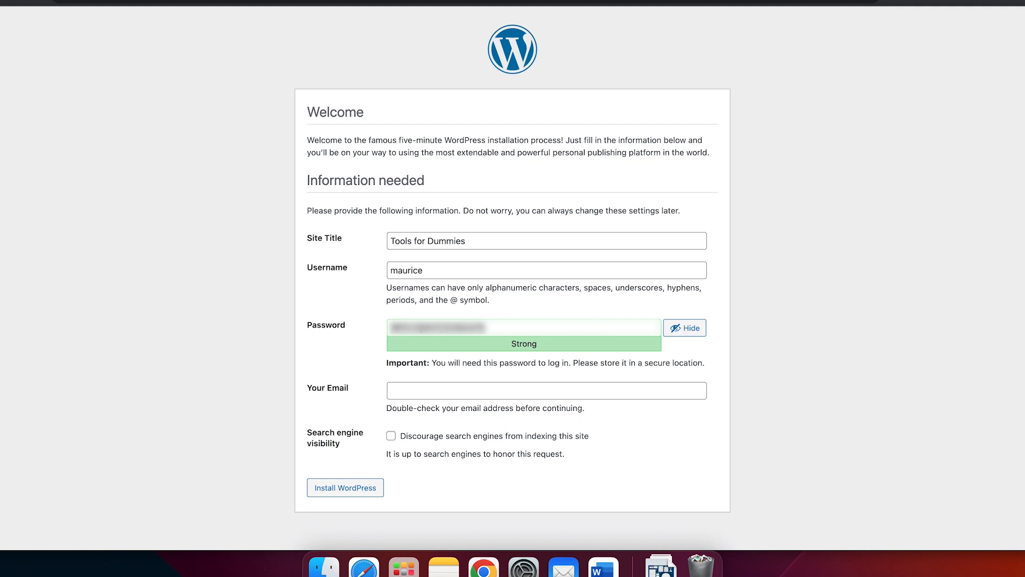
{"action": "triple_click", "coordinate": [438, 328]}
{"action": "key", "text": "super+Tab"}
{"action": "key", "text": "super+Tab"}
Fill in the administrator's e-mail, discourage search engines from indexing the site, and run the WordPress installation.
{"action": "left_click", "coordinate": [438, 391]}
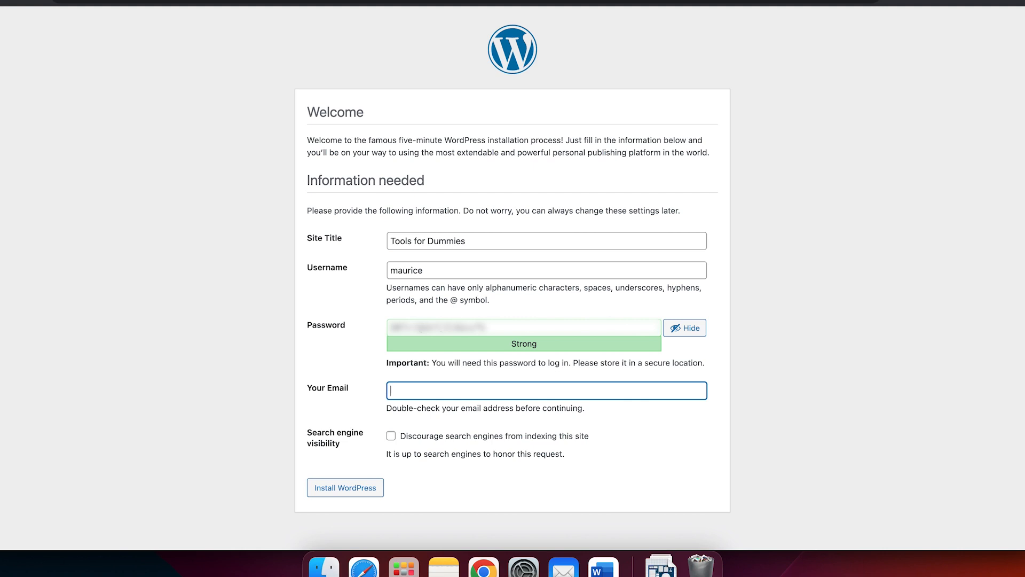
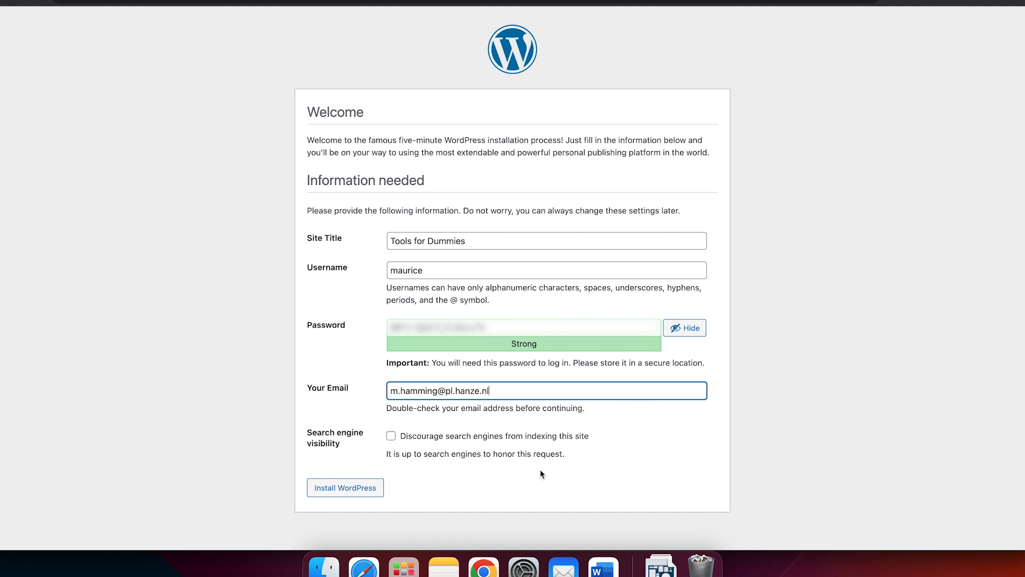
{"action": "left_click", "coordinate": [392, 437]}
{"action": "left_click", "coordinate": [350, 496]}
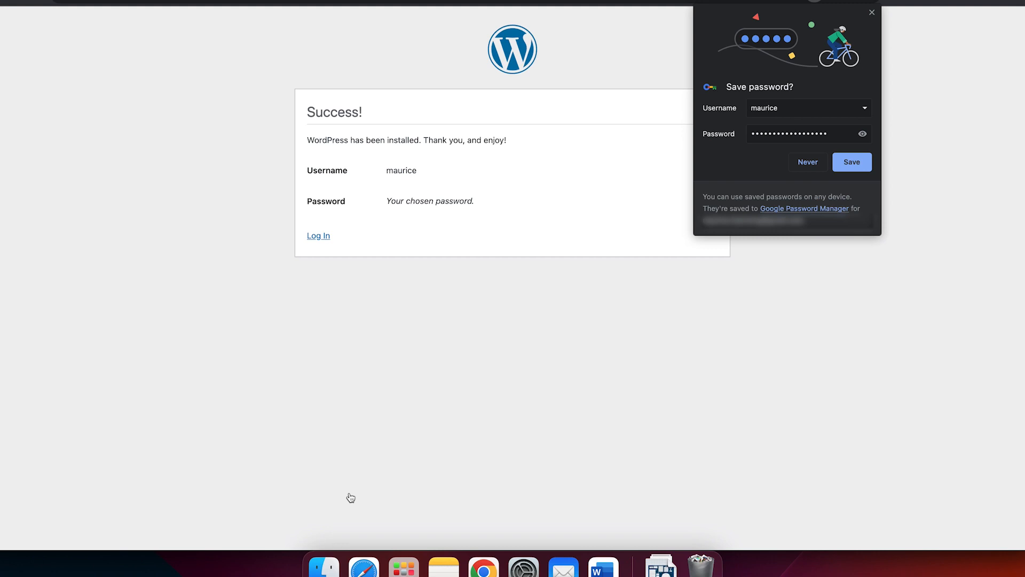
Log in to the new WordPress site with the administrator's username and password, with Remember Me enabled.
{"action": "left_click", "coordinate": [319, 236]}
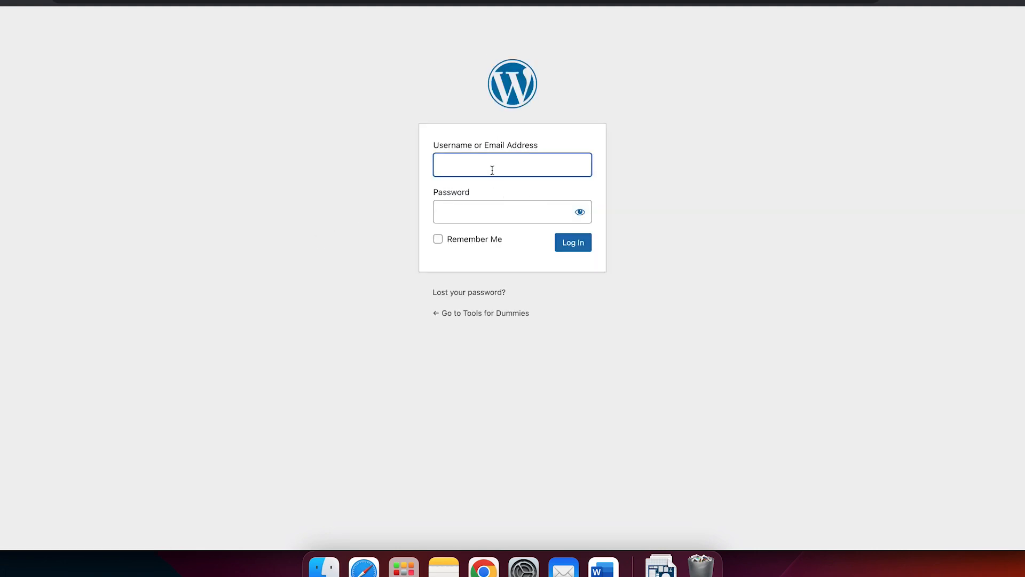
{"action": "type", "text": "maurice"}
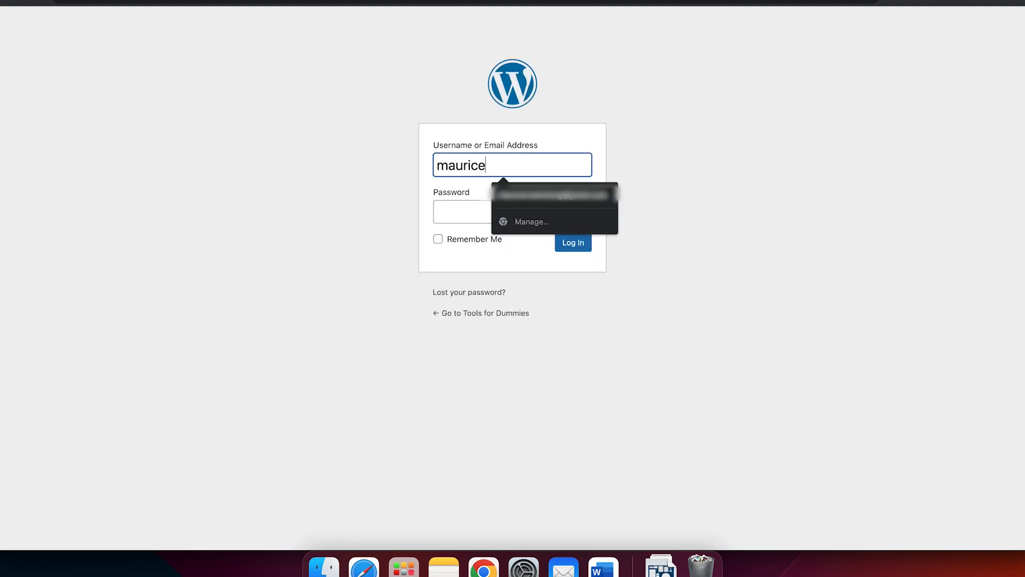
{"action": "key", "text": "Tab"}
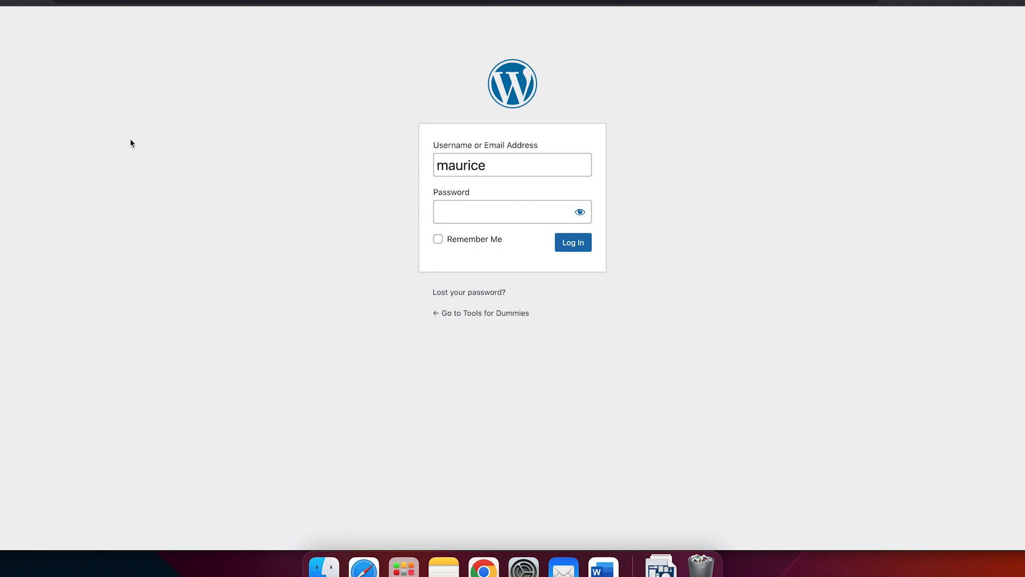
{"action": "left_click", "coordinate": [490, 209]}
{"action": "key", "text": "super+v"}
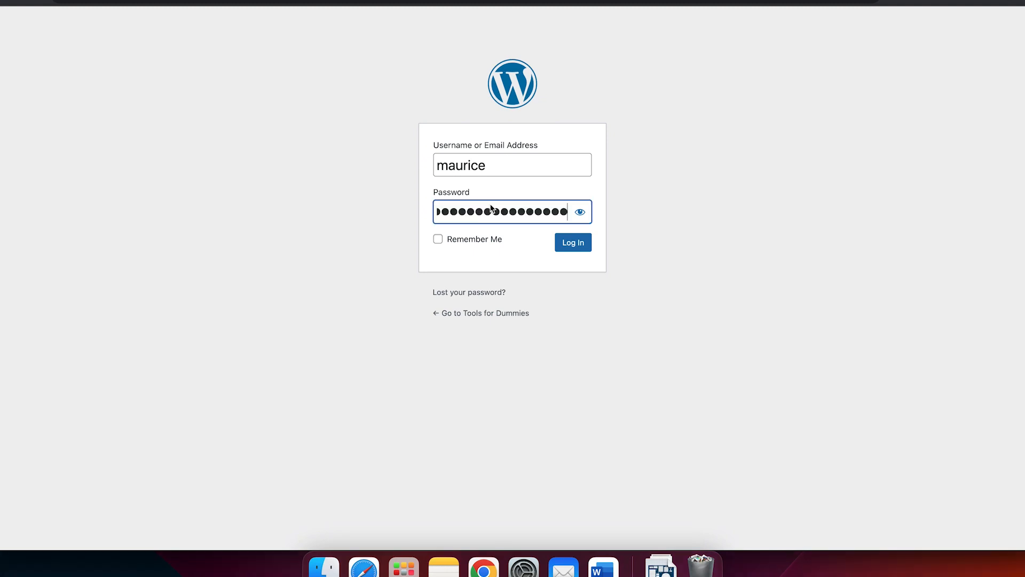
{"action": "left_click", "coordinate": [438, 241]}
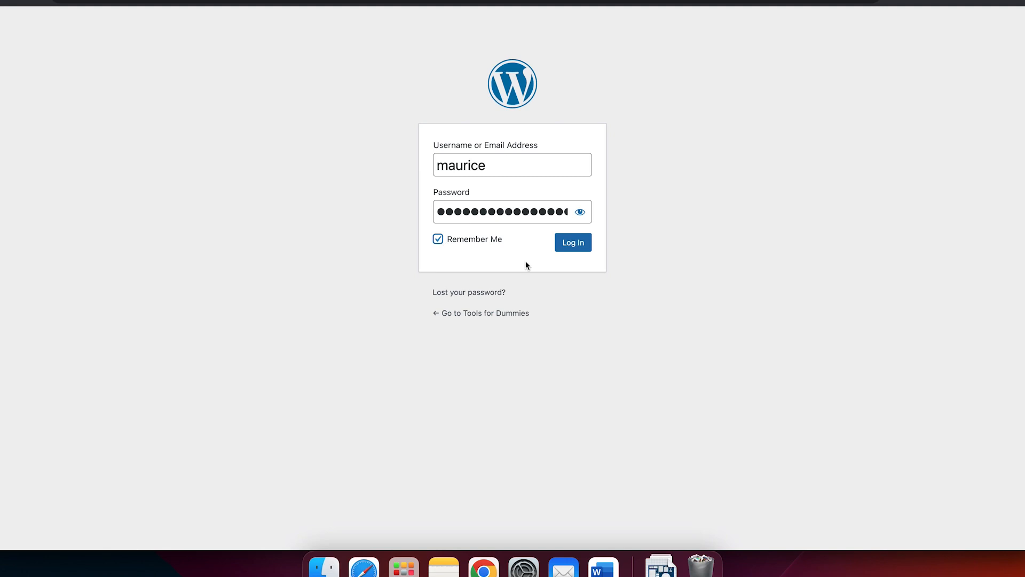
{"action": "left_click", "coordinate": [580, 253]}
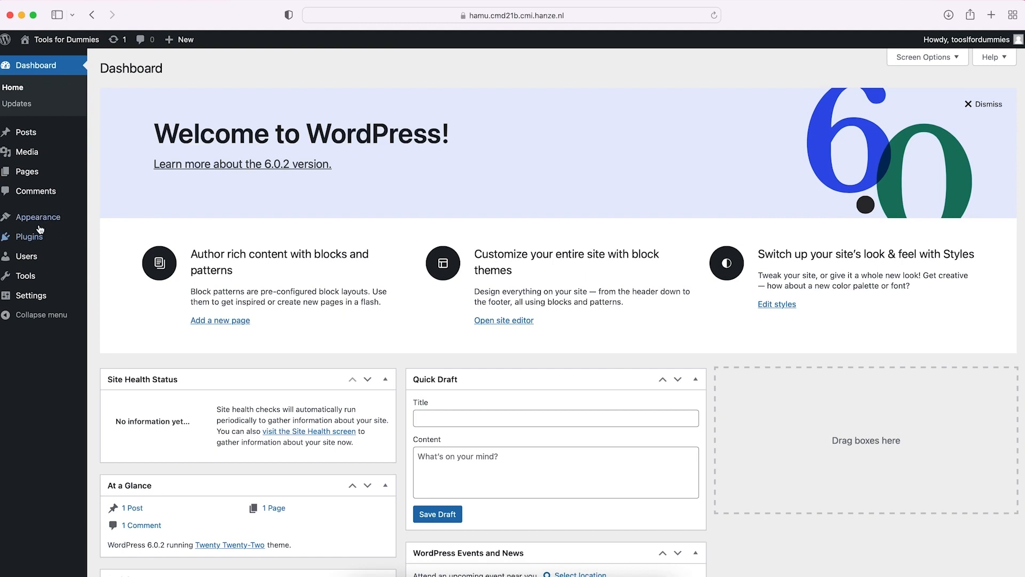
Go to adding a new theme and search the theme directory for "one page express".
{"action": "mouse_move", "coordinate": [40, 219]}
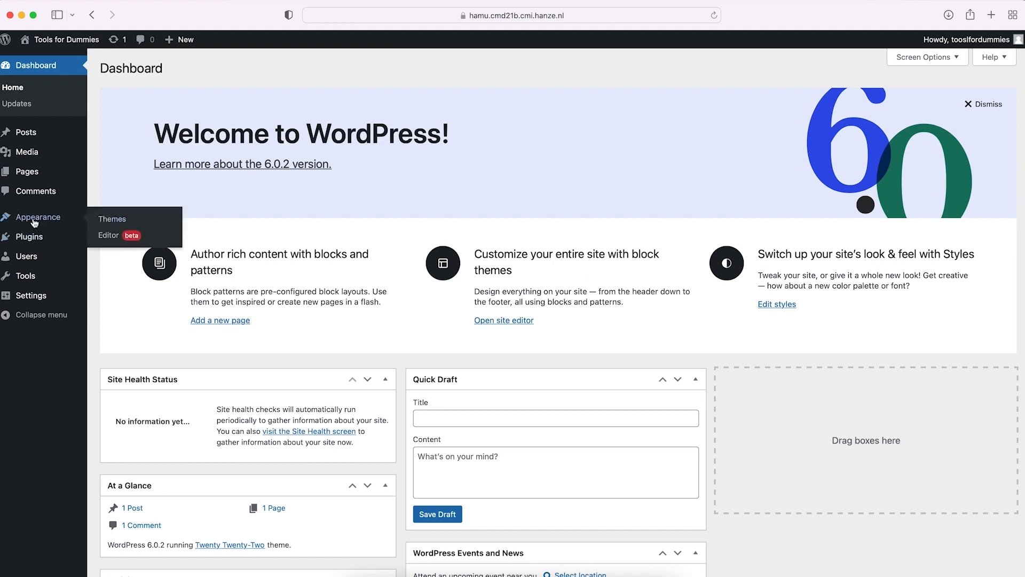
{"action": "left_click", "coordinate": [123, 220]}
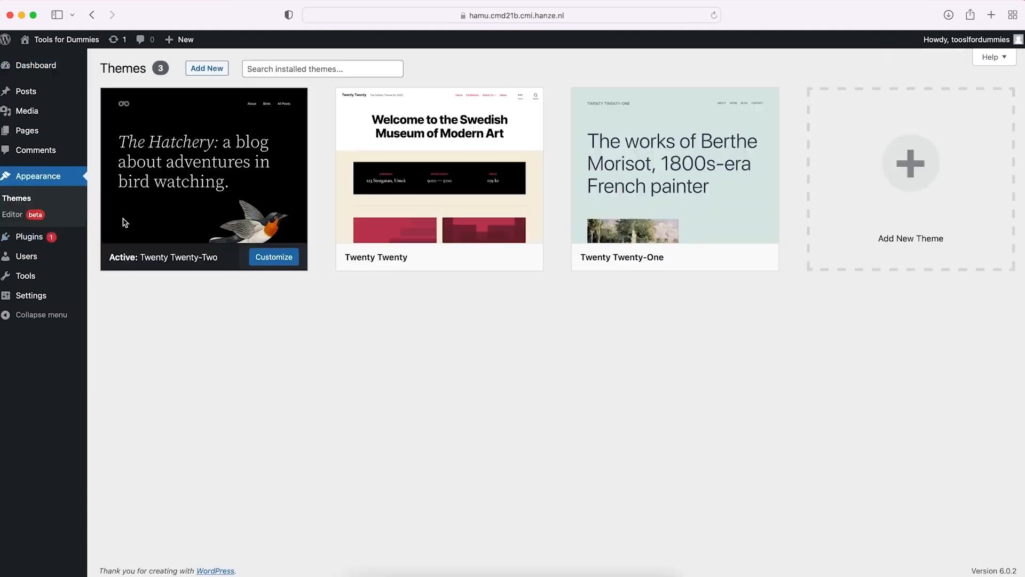
{"action": "left_click", "coordinate": [216, 70]}
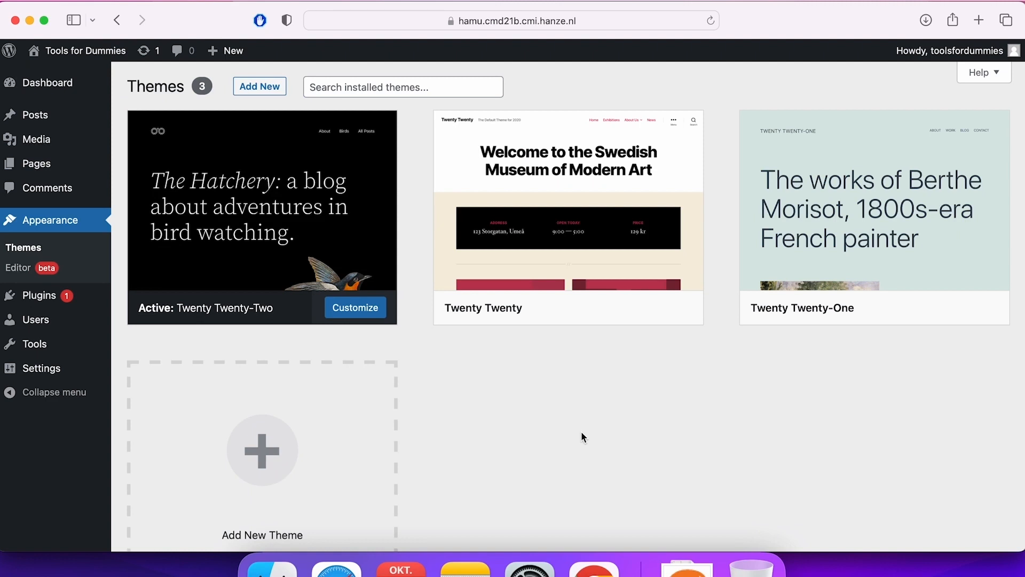
{"action": "left_click", "coordinate": [270, 93]}
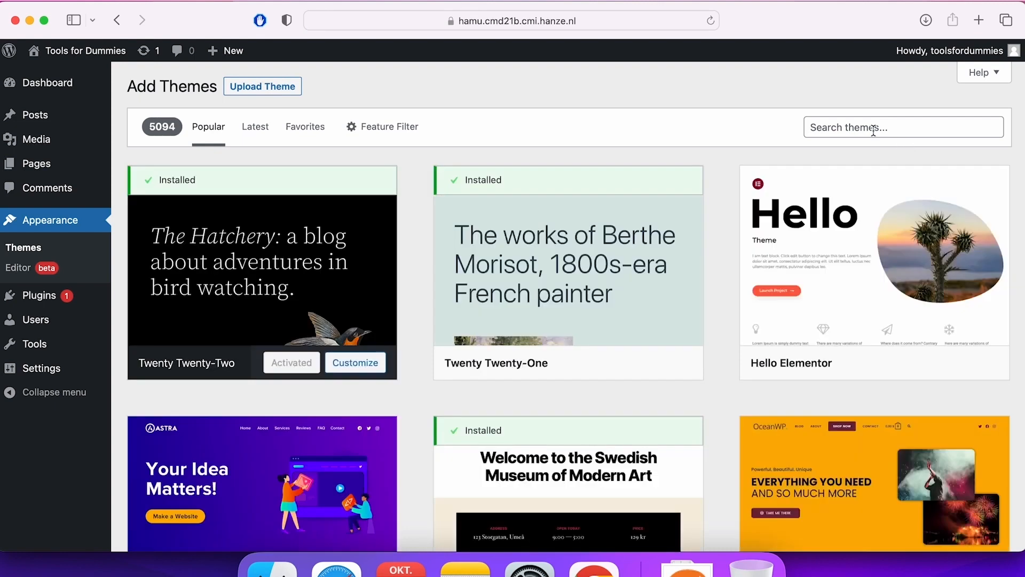
{"action": "left_click", "coordinate": [874, 131]}
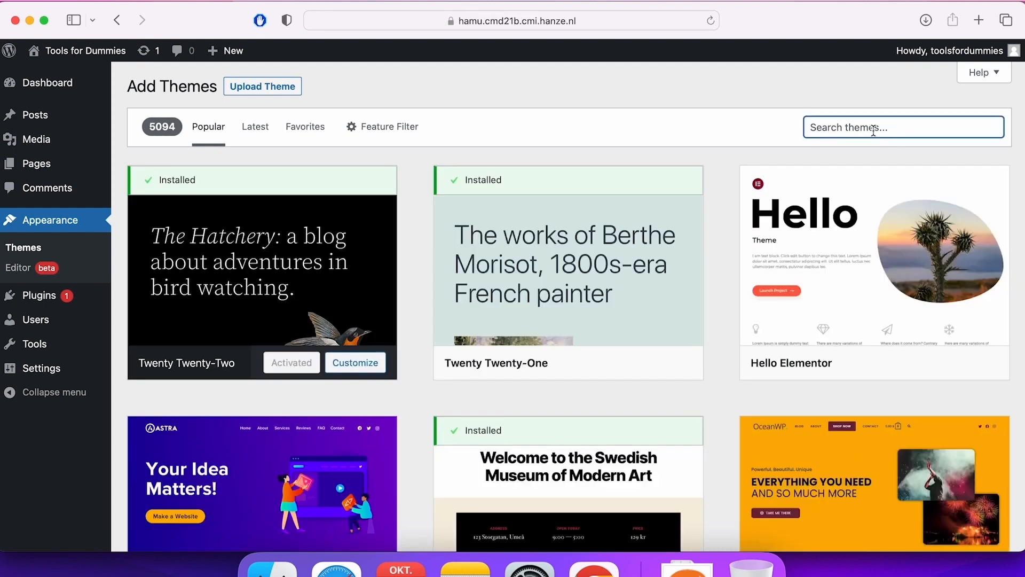
{"action": "type", "text": "one page express"}
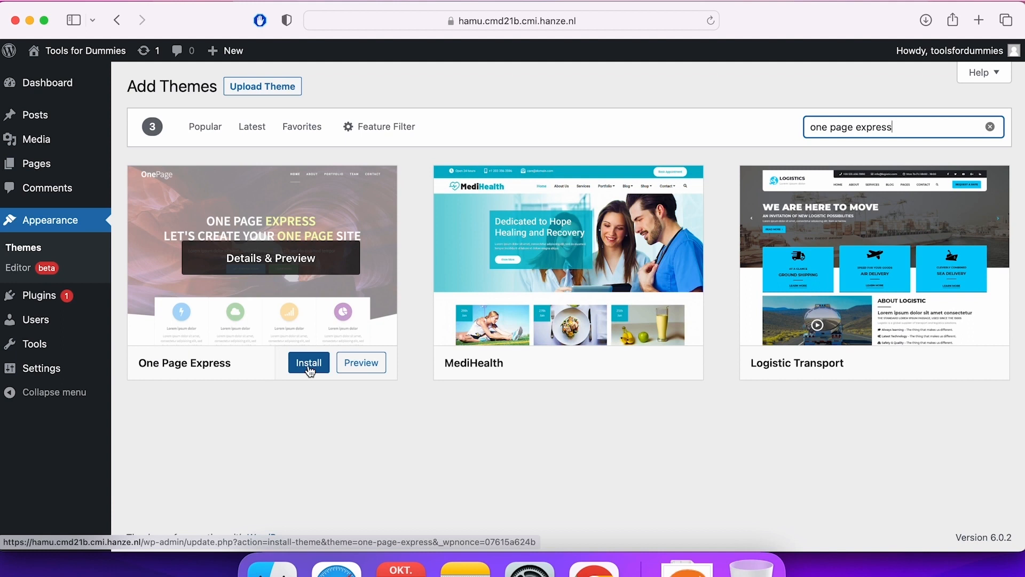
Install and activate the One Page Express theme, and install its predesigned homepage through the companion plugin.
{"action": "left_click", "coordinate": [309, 369]}
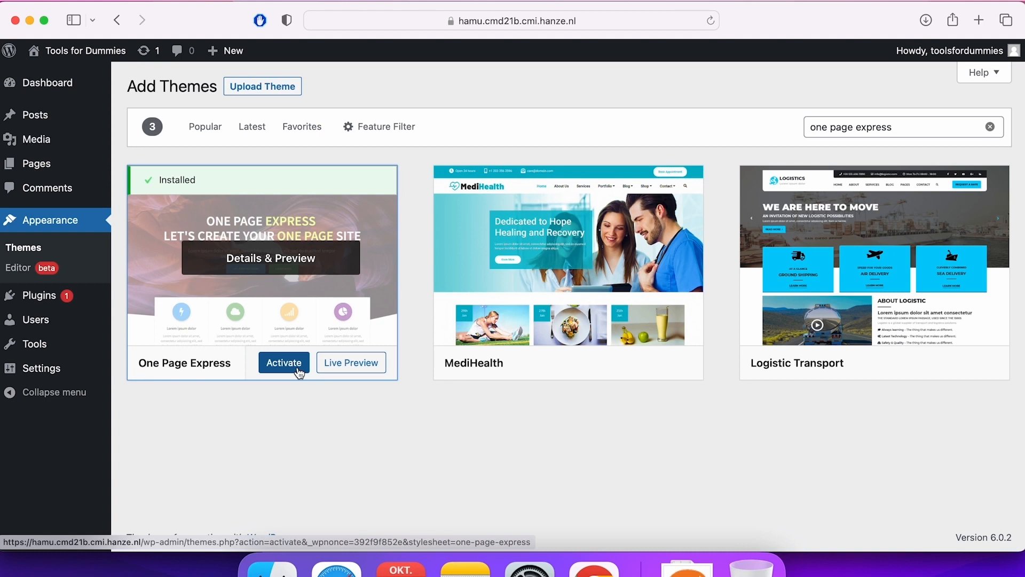
{"action": "left_click", "coordinate": [299, 372]}
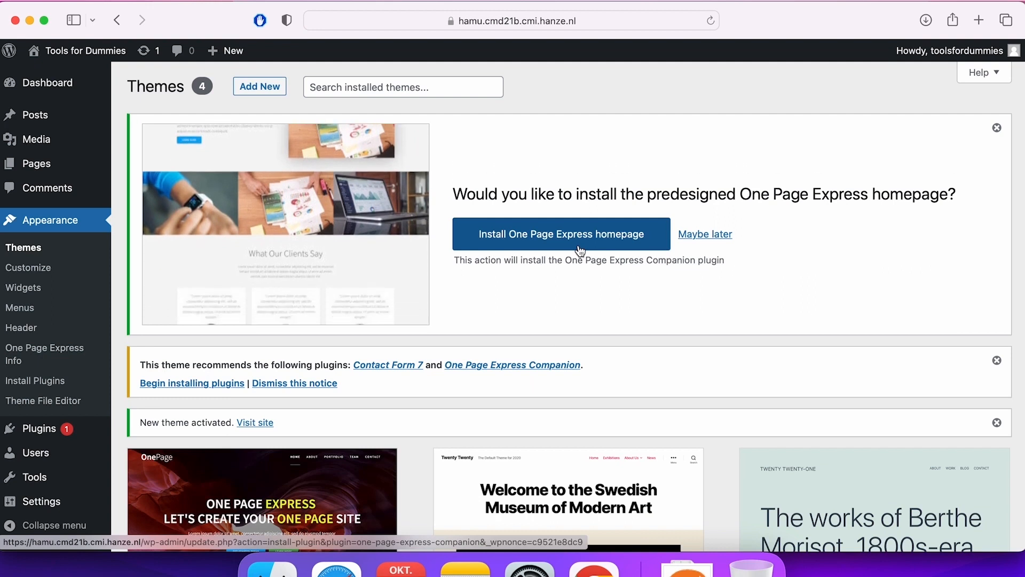
{"action": "left_click", "coordinate": [581, 250]}
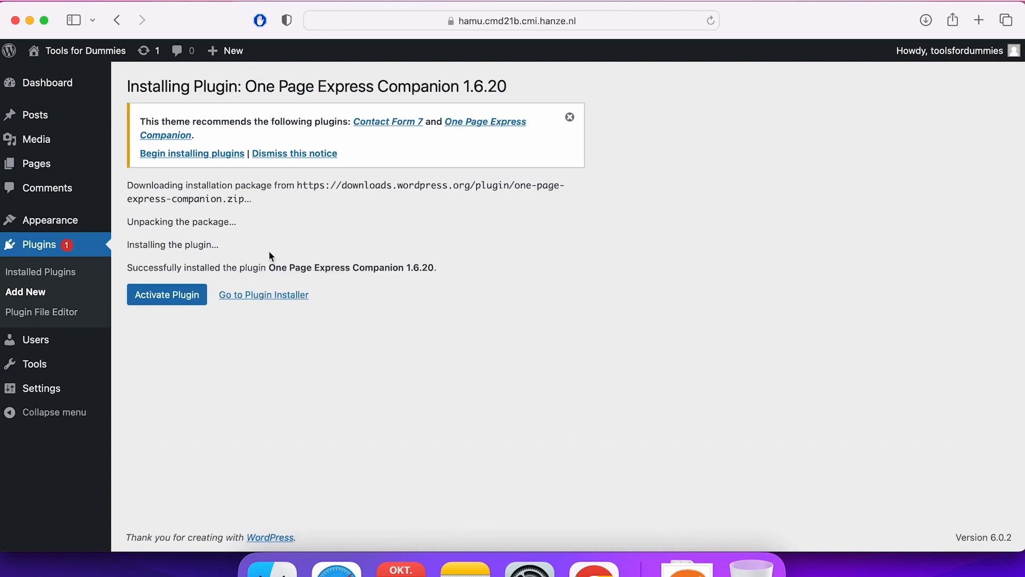
Activate the One Page Express Companion plugin and start customizing the active One Page Express theme.
{"action": "left_click", "coordinate": [194, 308]}
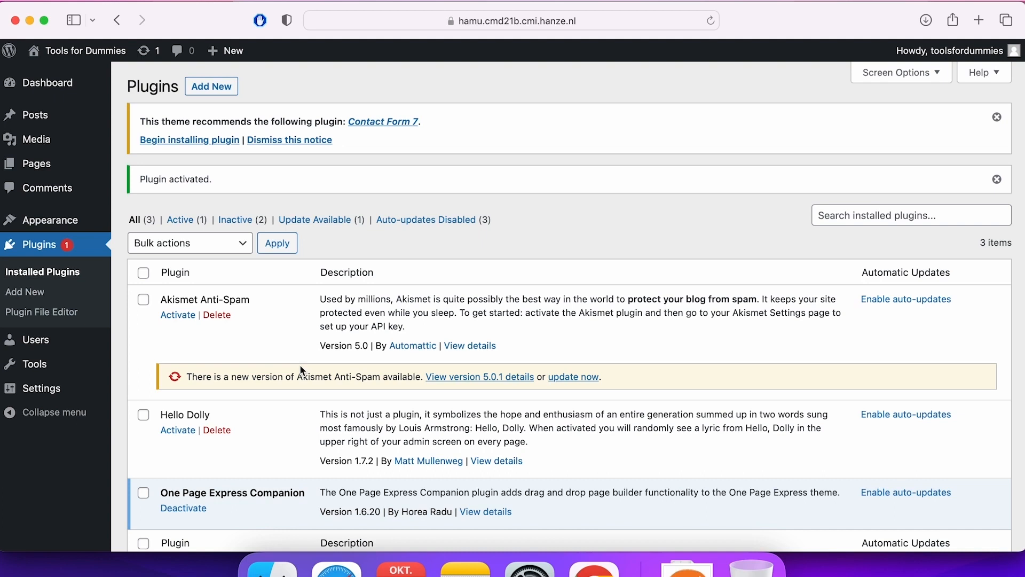
{"action": "left_click", "coordinate": [51, 221]}
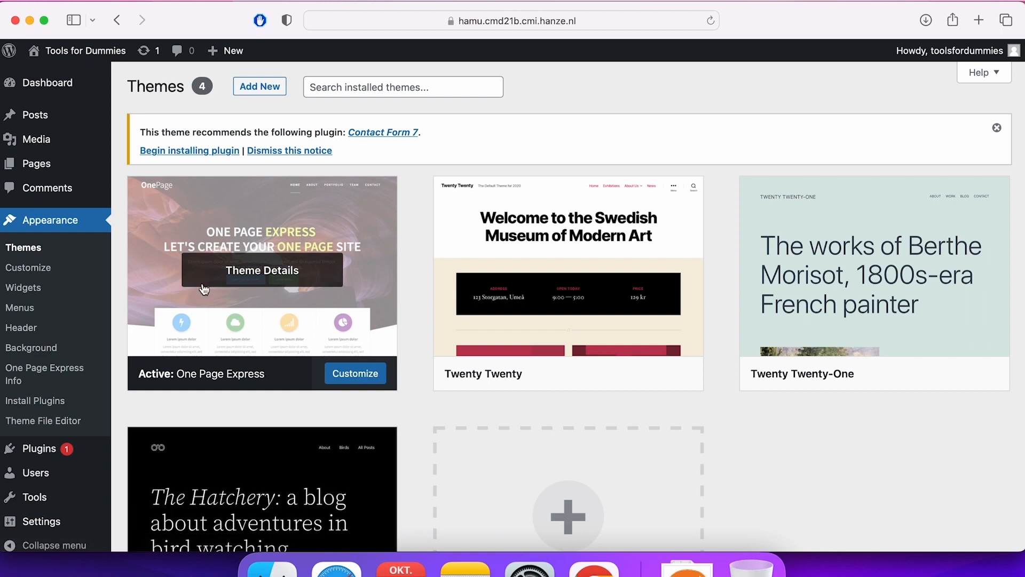
{"action": "left_click", "coordinate": [375, 379]}
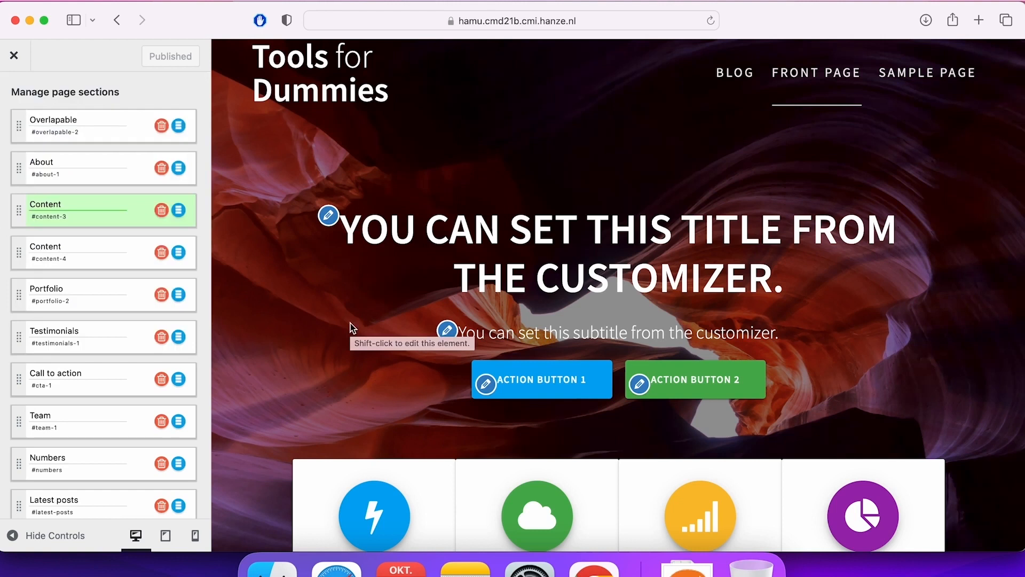
Look through the predesigned homepage in the customizer preview, from the header to the About section.
{"action": "scroll", "coordinate": [351, 322], "scroll_direction": "down", "scroll_amount": 7}
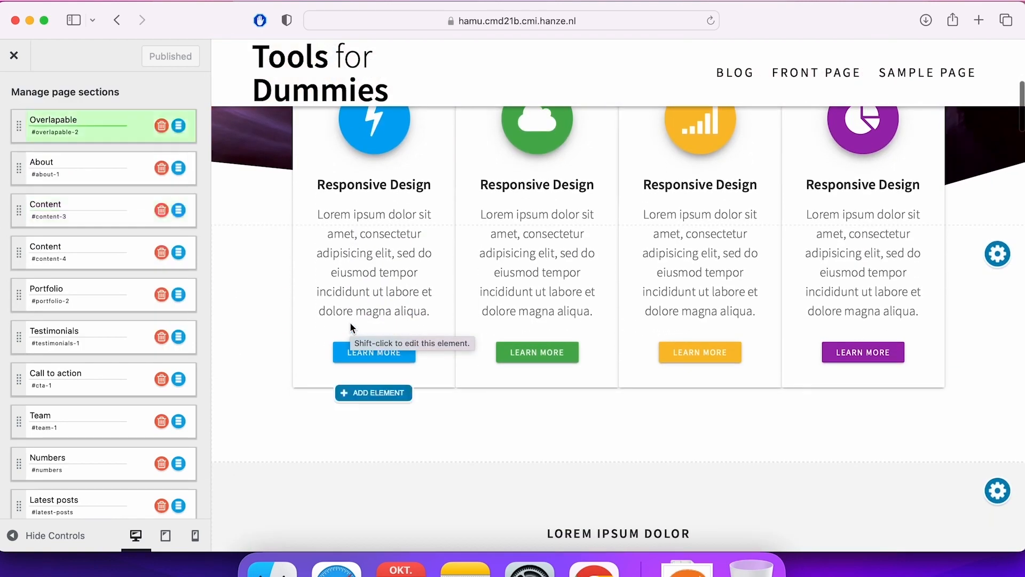
{"action": "scroll", "coordinate": [350, 322], "scroll_direction": "down", "scroll_amount": 5}
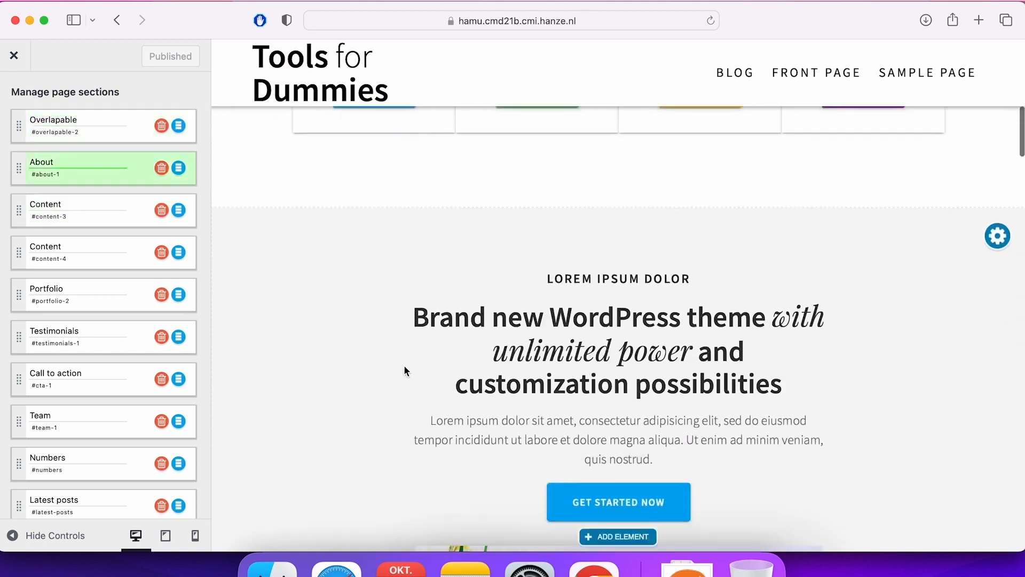
{"action": "scroll", "coordinate": [404, 368], "scroll_direction": "down", "scroll_amount": 7}
{"action": "scroll", "coordinate": [405, 370], "scroll_direction": "up", "scroll_amount": 19}
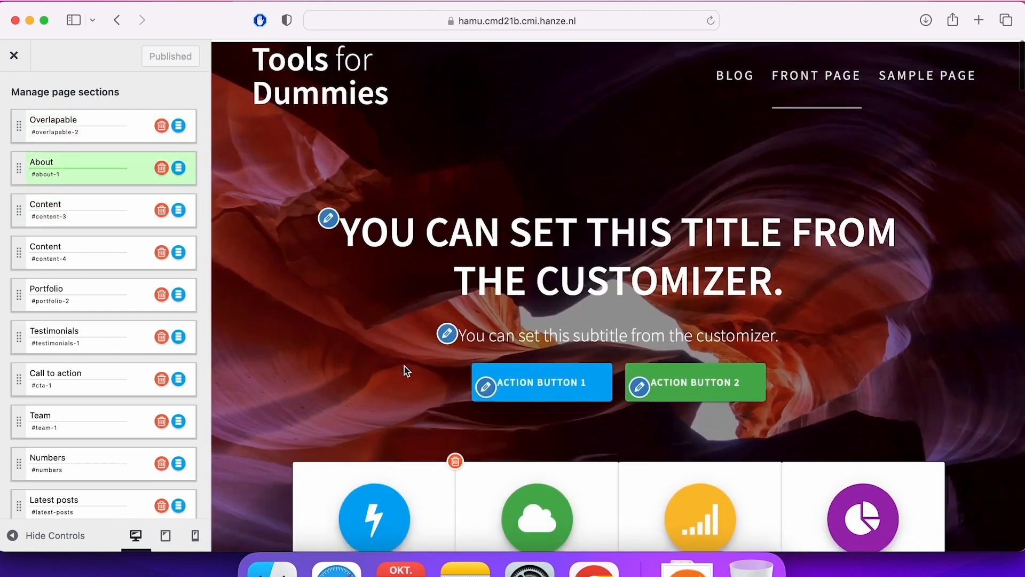
{"action": "scroll", "coordinate": [405, 367], "scroll_direction": "down", "scroll_amount": 3}
{"action": "scroll", "coordinate": [405, 367], "scroll_direction": "up", "scroll_amount": 3}
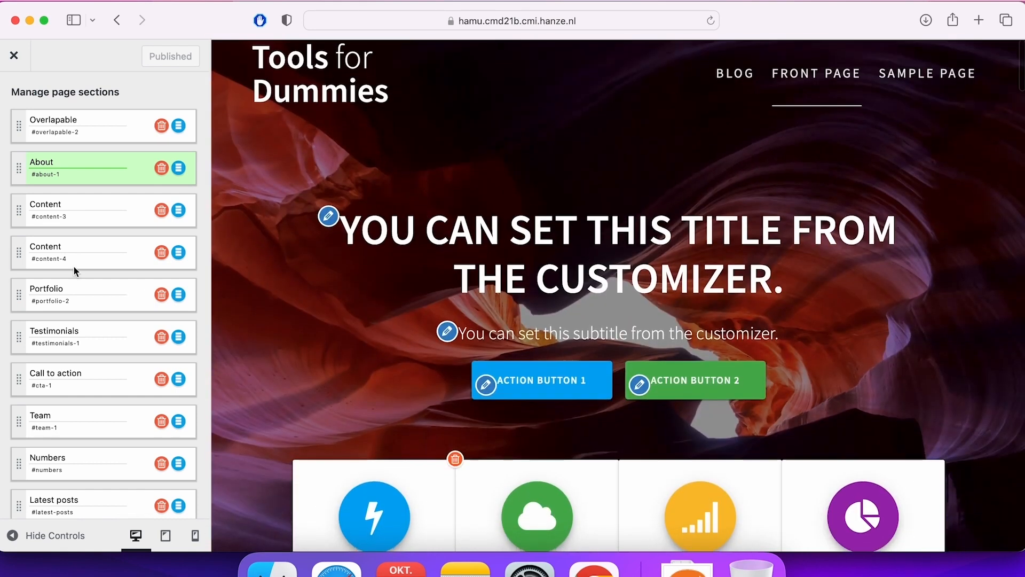
Apply the front page header design preset "image background with text content (default)".
{"action": "scroll", "coordinate": [73, 265], "scroll_direction": "up", "scroll_amount": 5}
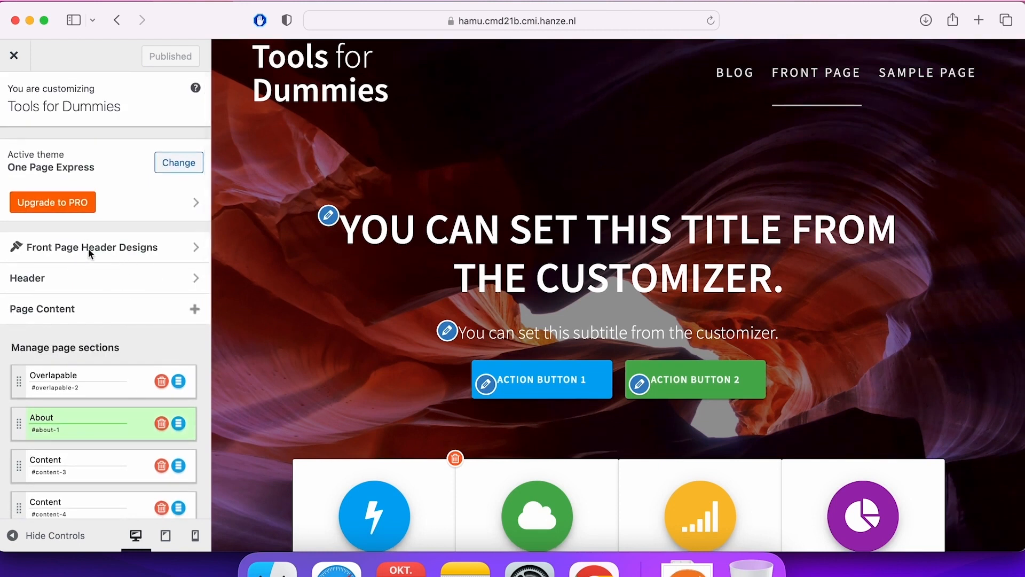
{"action": "left_click", "coordinate": [178, 250]}
{"action": "mouse_move", "coordinate": [142, 351]}
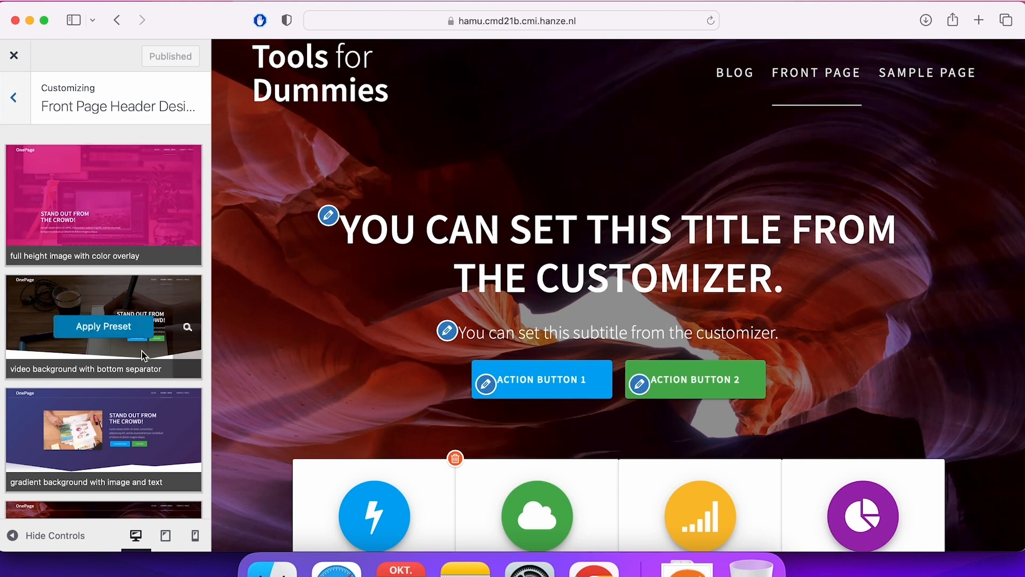
{"action": "mouse_move", "coordinate": [155, 215]}
{"action": "scroll", "coordinate": [155, 215], "scroll_direction": "down", "scroll_amount": 5}
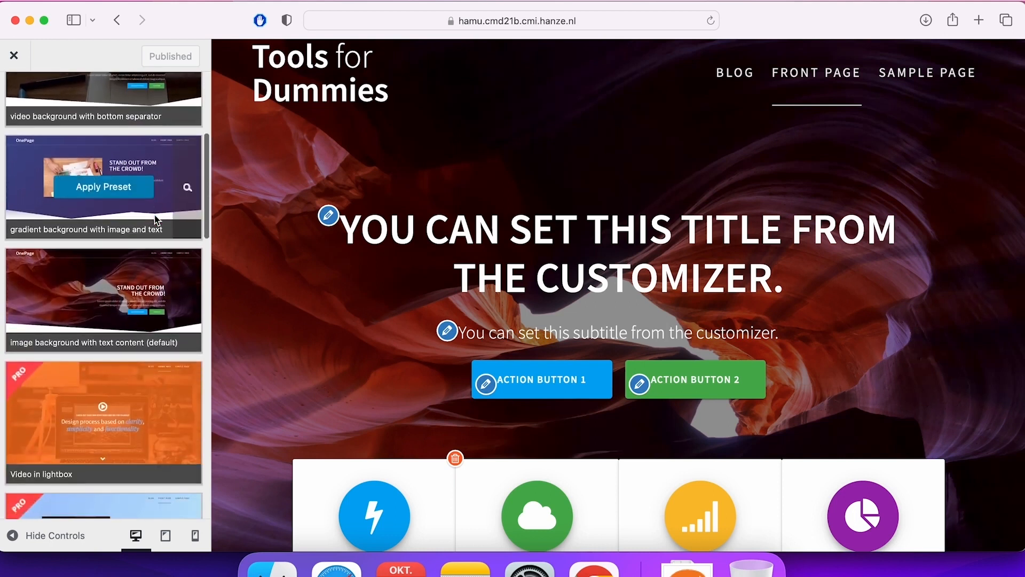
{"action": "scroll", "coordinate": [154, 219], "scroll_direction": "down", "scroll_amount": 1}
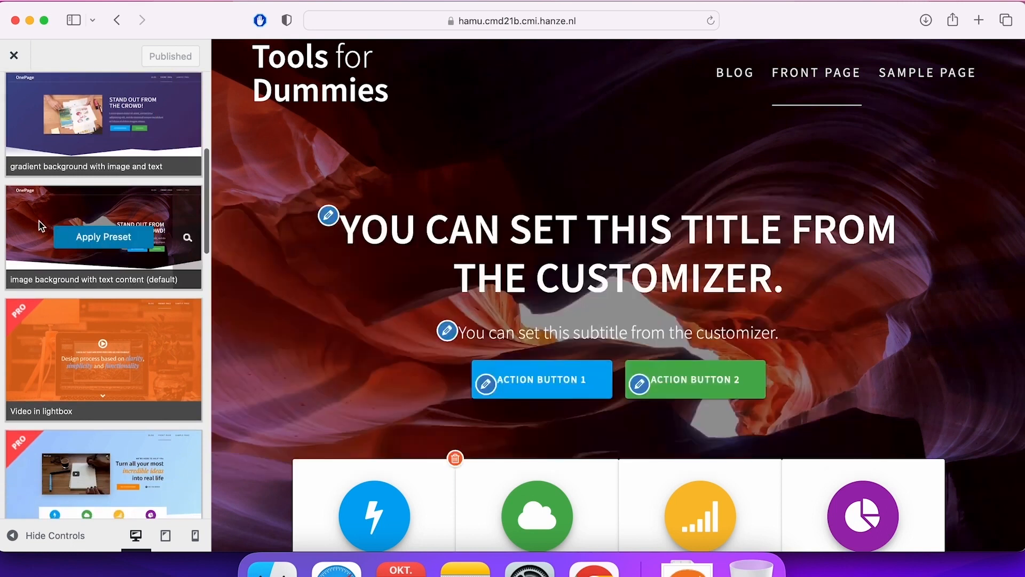
{"action": "left_click", "coordinate": [107, 238]}
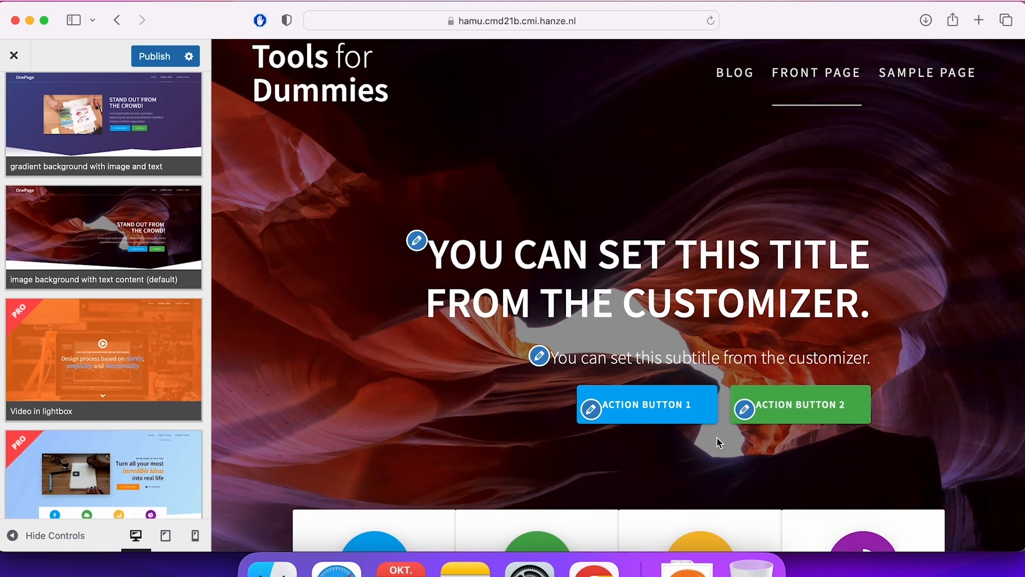
Review the homepage preview and the other front page header designs, including the PRO ones, and return to the customizer overview.
{"action": "scroll", "coordinate": [860, 373], "scroll_direction": "down", "scroll_amount": 10}
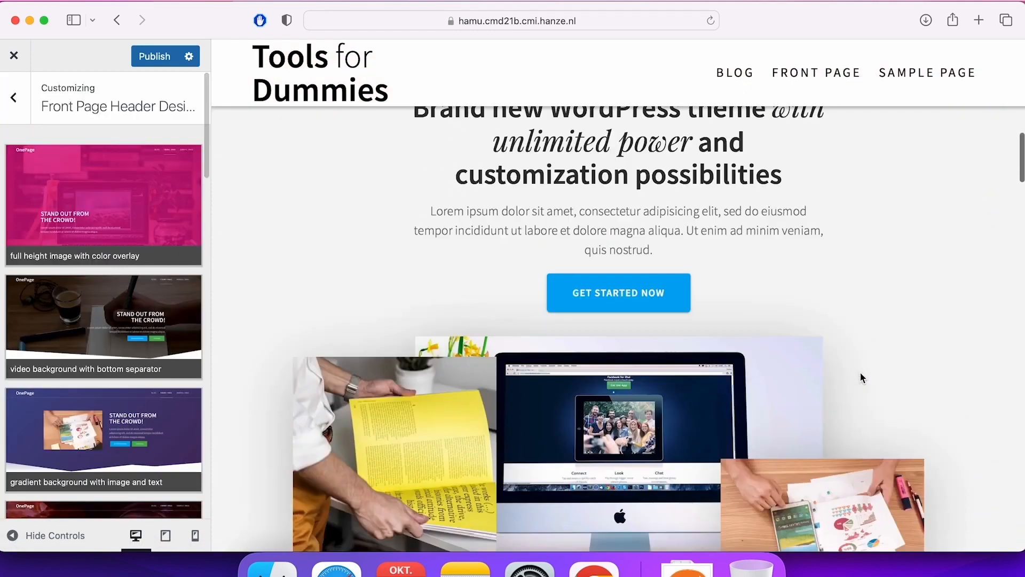
{"action": "scroll", "coordinate": [860, 378], "scroll_direction": "up", "scroll_amount": 15}
{"action": "scroll", "coordinate": [160, 342], "scroll_direction": "down", "scroll_amount": 5}
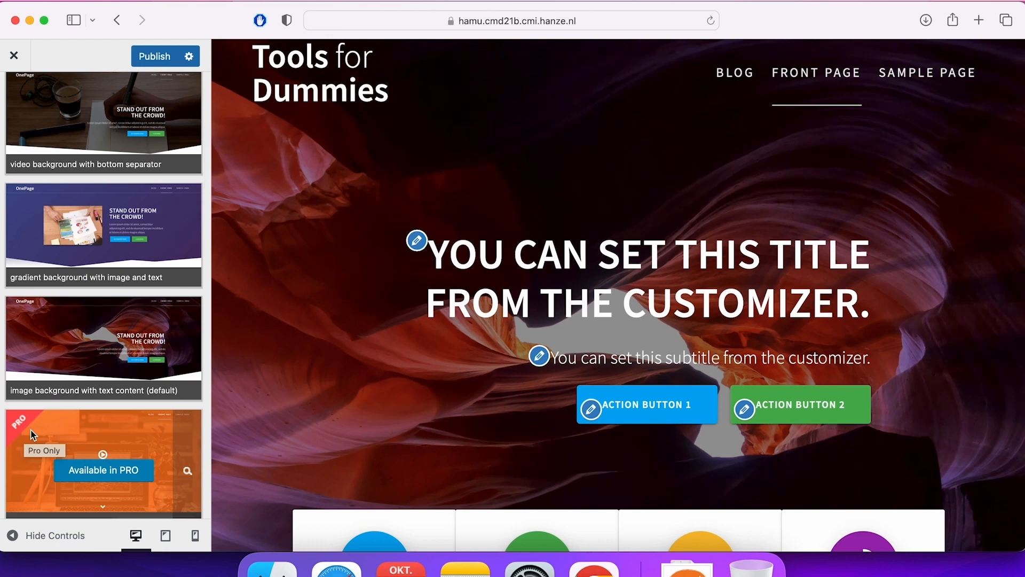
{"action": "scroll", "coordinate": [88, 370], "scroll_direction": "down", "scroll_amount": 2}
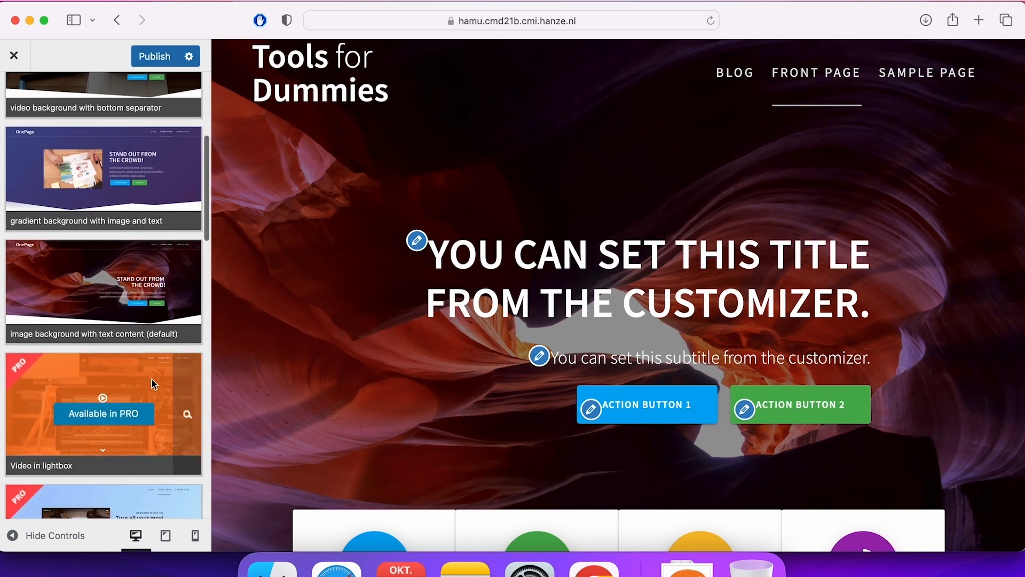
{"action": "scroll", "coordinate": [152, 379], "scroll_direction": "down", "scroll_amount": 2}
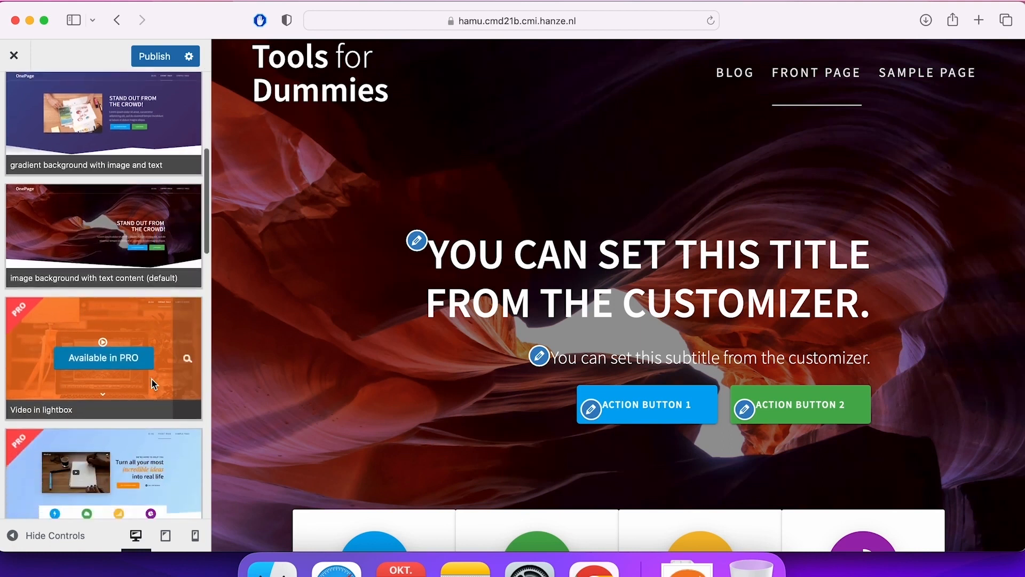
{"action": "scroll", "coordinate": [152, 380], "scroll_direction": "down", "scroll_amount": 15}
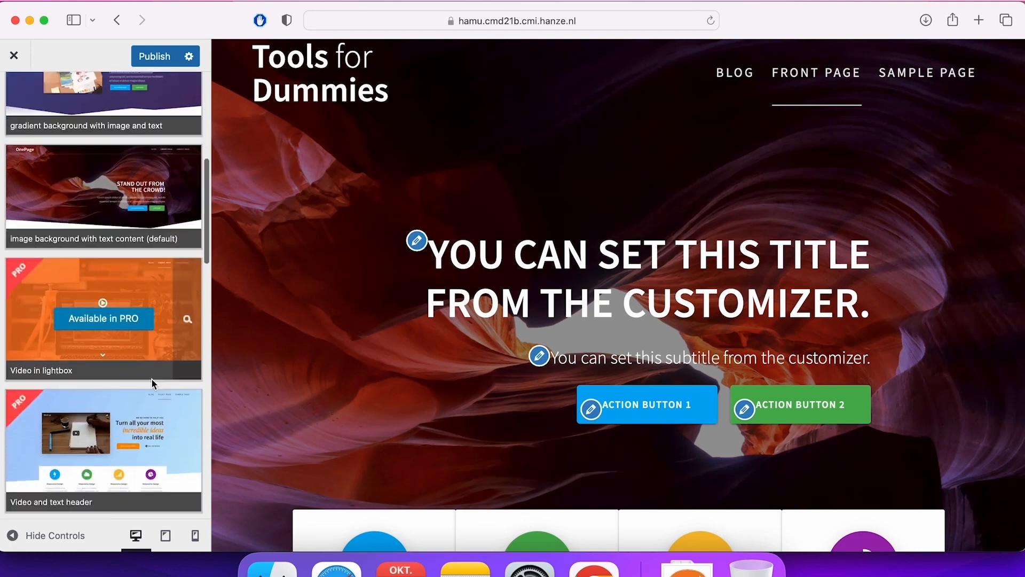
{"action": "scroll", "coordinate": [152, 379], "scroll_direction": "up", "scroll_amount": 20}
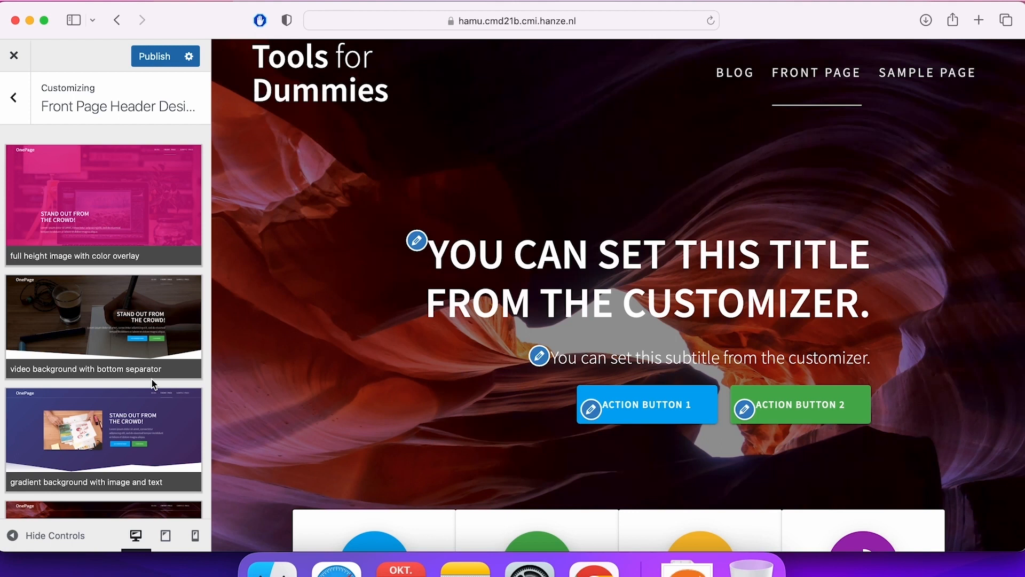
{"action": "mouse_move", "coordinate": [116, 323]}
{"action": "left_click", "coordinate": [16, 100]}
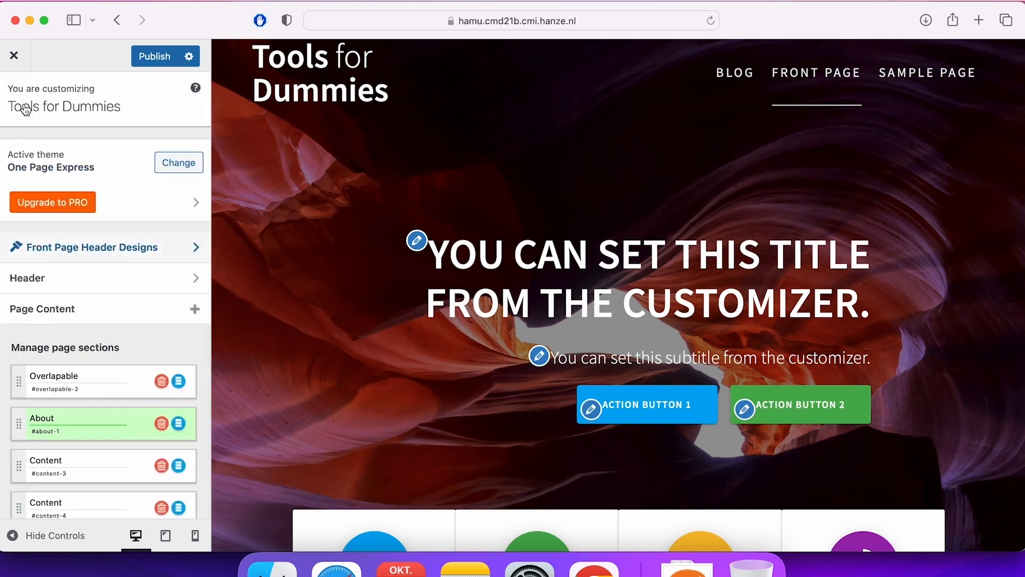
Examine the front page header background settings, from the navigation options to the background type and header image.
{"action": "left_click", "coordinate": [96, 283]}
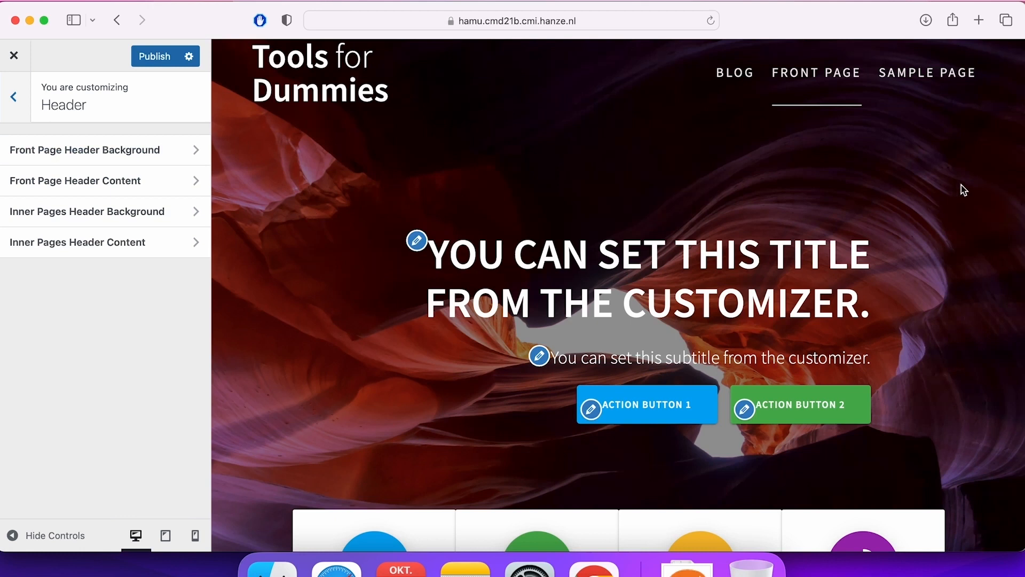
{"action": "left_click", "coordinate": [108, 150]}
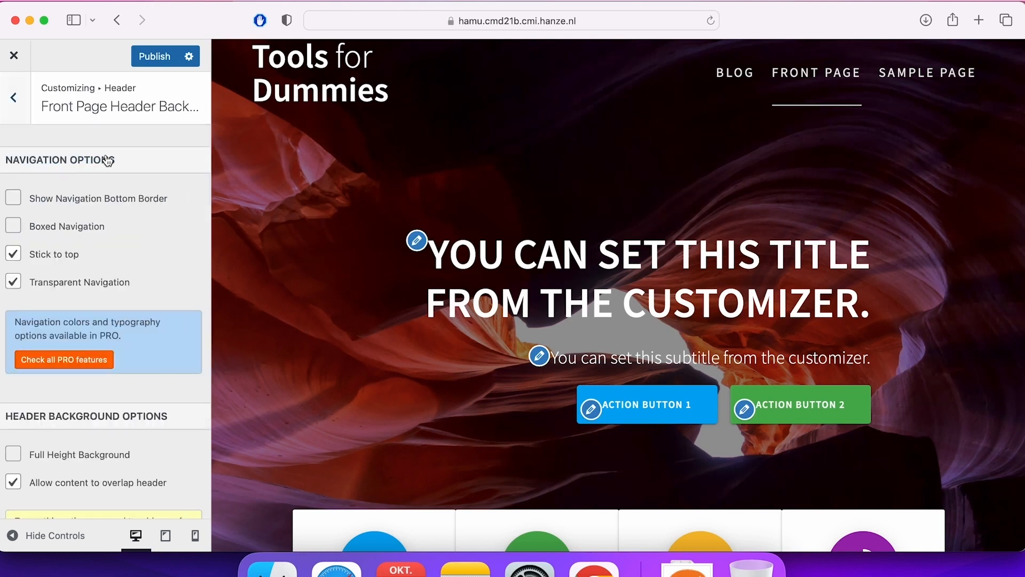
{"action": "scroll", "coordinate": [179, 314], "scroll_direction": "down", "scroll_amount": 2}
{"action": "scroll", "coordinate": [179, 314], "scroll_direction": "down", "scroll_amount": 10}
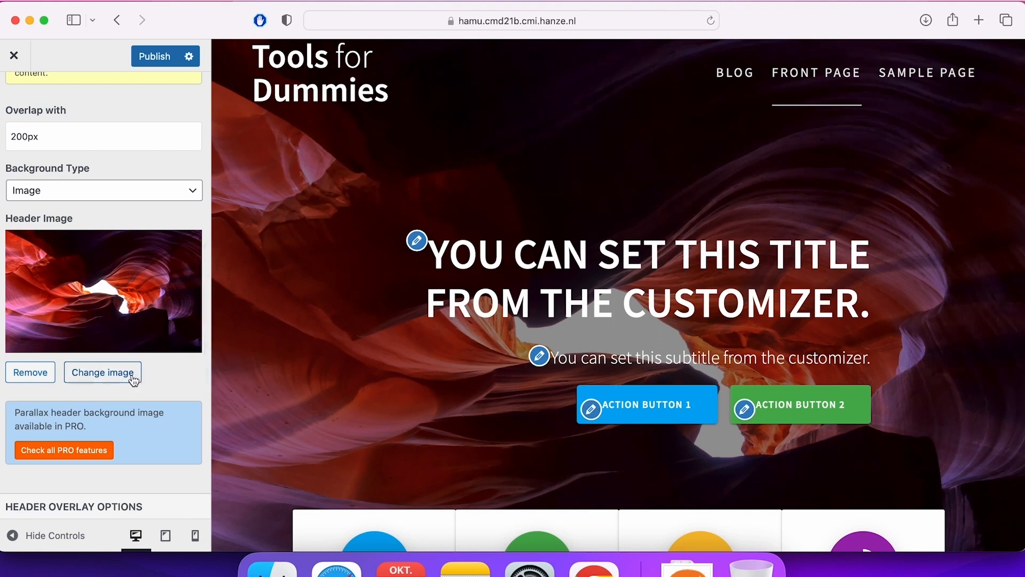
{"action": "scroll", "coordinate": [153, 376], "scroll_direction": "up", "scroll_amount": 5}
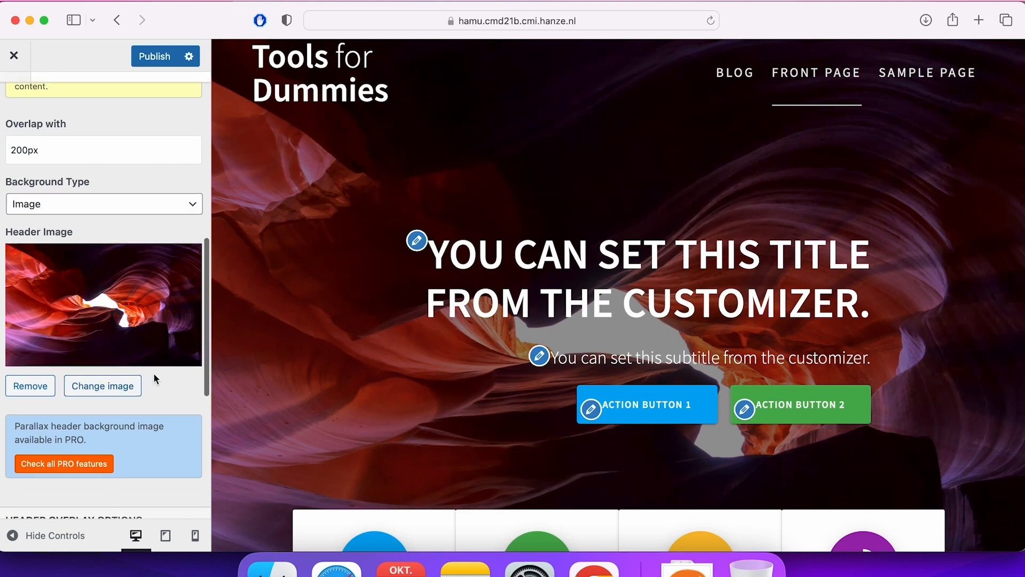
{"action": "scroll", "coordinate": [152, 373], "scroll_direction": "up", "scroll_amount": 4}
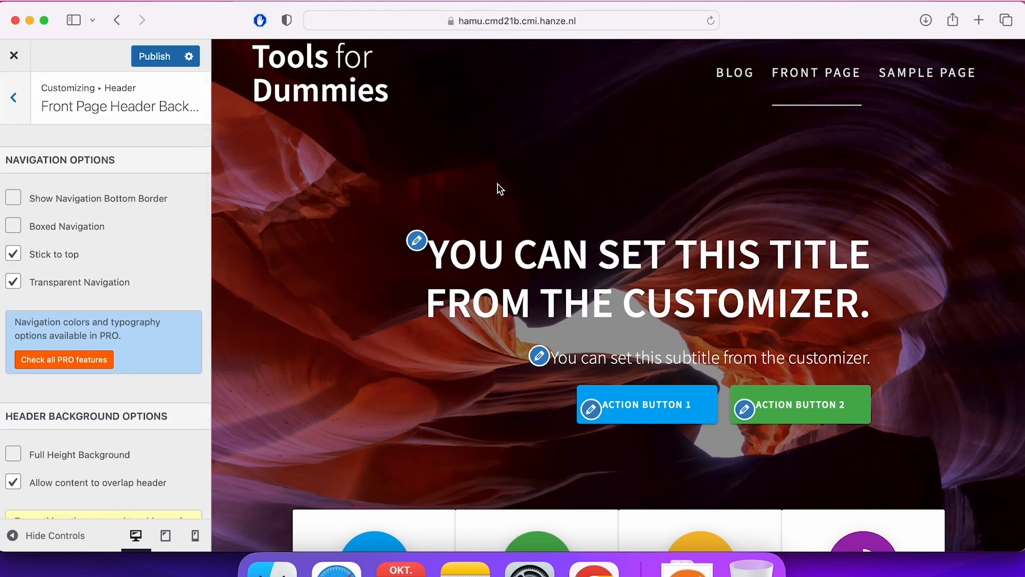
Examine the front page header content settings, including text width, title and subtitle, and return to the customizer overview.
{"action": "left_click", "coordinate": [15, 103]}
{"action": "left_click", "coordinate": [140, 181]}
{"action": "scroll", "coordinate": [180, 349], "scroll_direction": "down", "scroll_amount": 6}
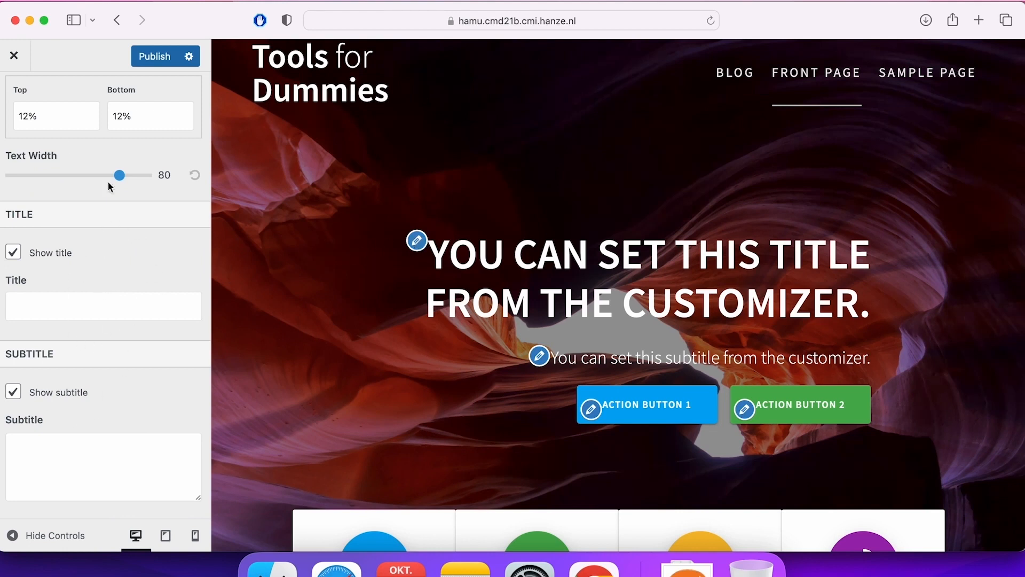
{"action": "scroll", "coordinate": [45, 130], "scroll_direction": "up", "scroll_amount": 6}
{"action": "left_click", "coordinate": [13, 100]}
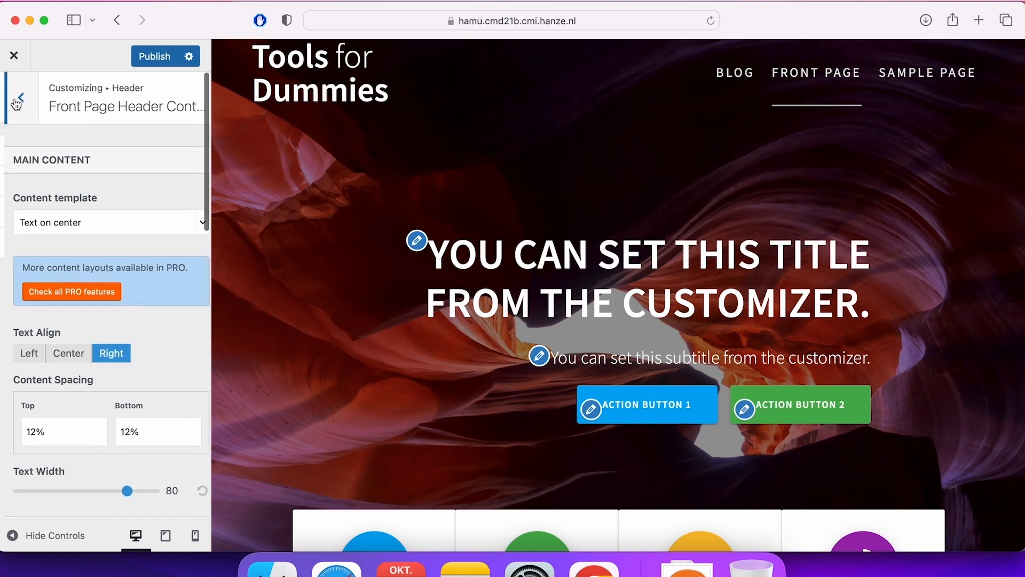
{"action": "left_click", "coordinate": [17, 101]}
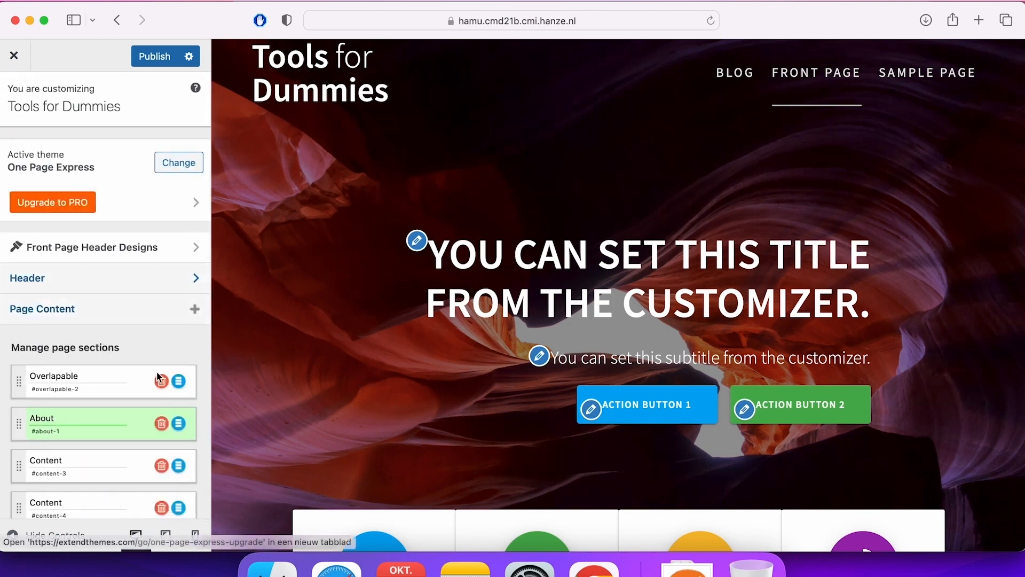
Set the front page header title to "We're here to help you!".
{"action": "left_click", "coordinate": [419, 244]}
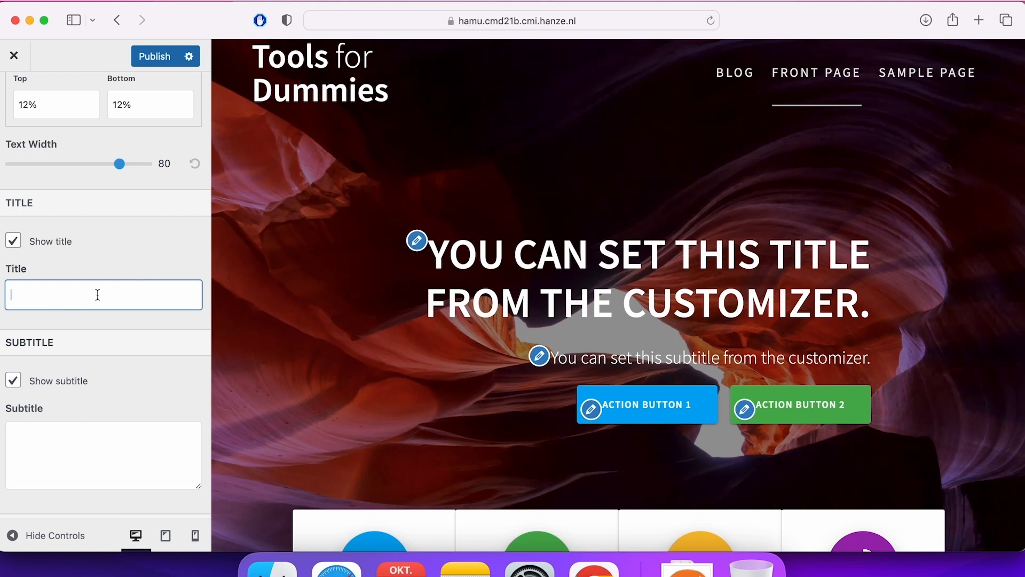
{"action": "type", "text": "We're "}
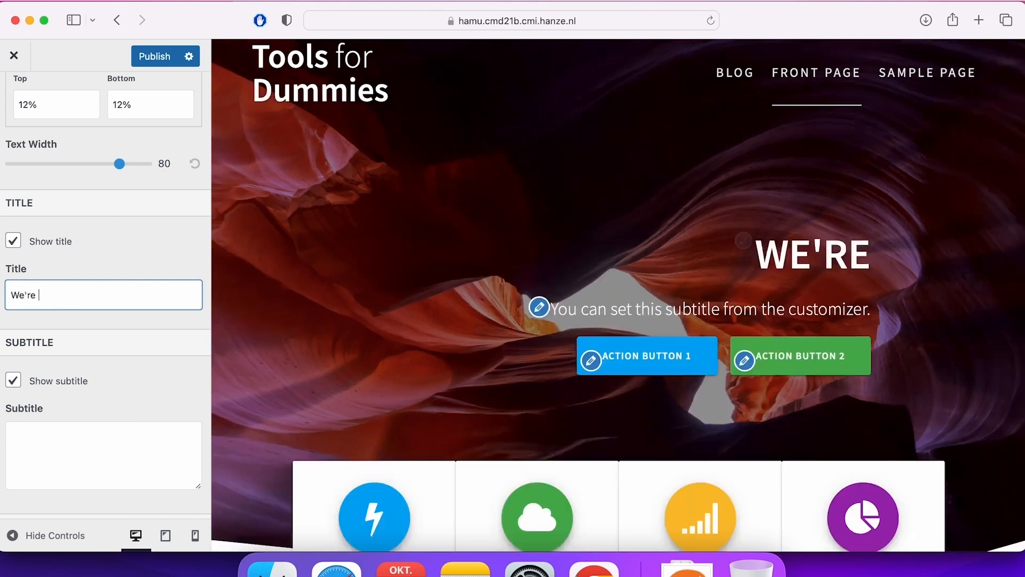
{"action": "type", "text": "here to help you!"}
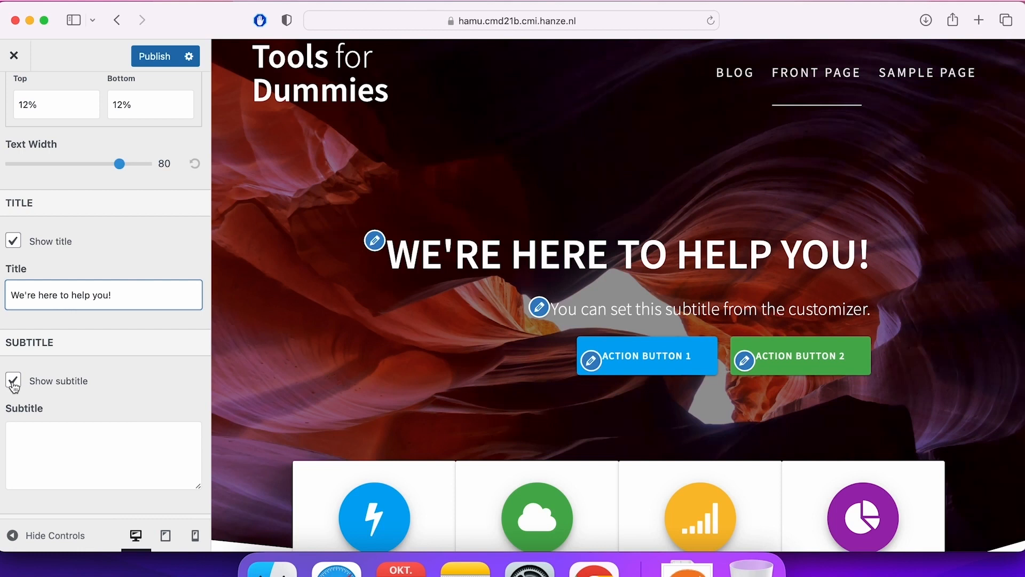
Hide the subtitle, the primary button and the secondary button in the front page header.
{"action": "left_click", "coordinate": [13, 385]}
{"action": "scroll", "coordinate": [85, 379], "scroll_direction": "down", "scroll_amount": 5}
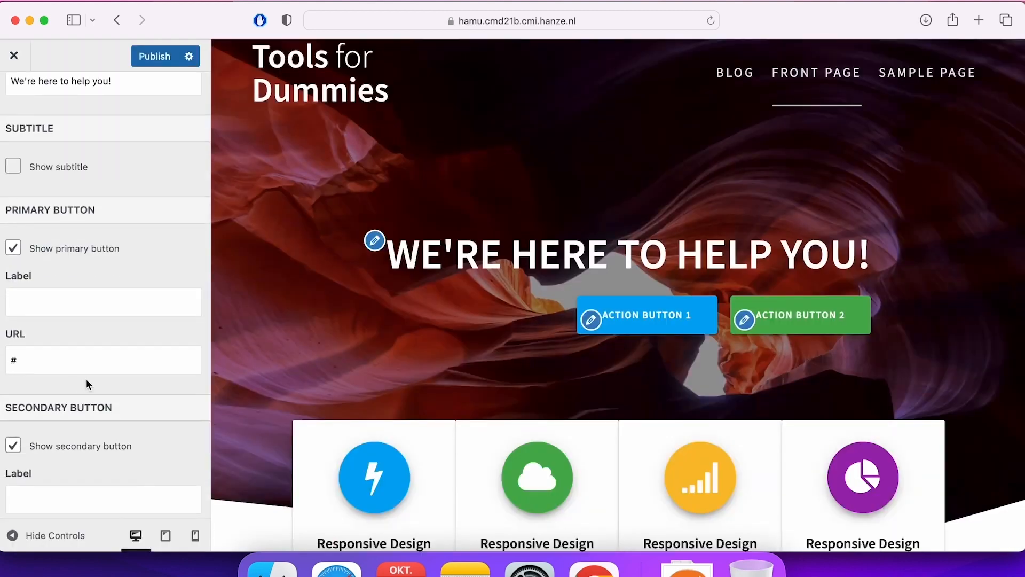
{"action": "scroll", "coordinate": [81, 320], "scroll_direction": "down", "scroll_amount": 2}
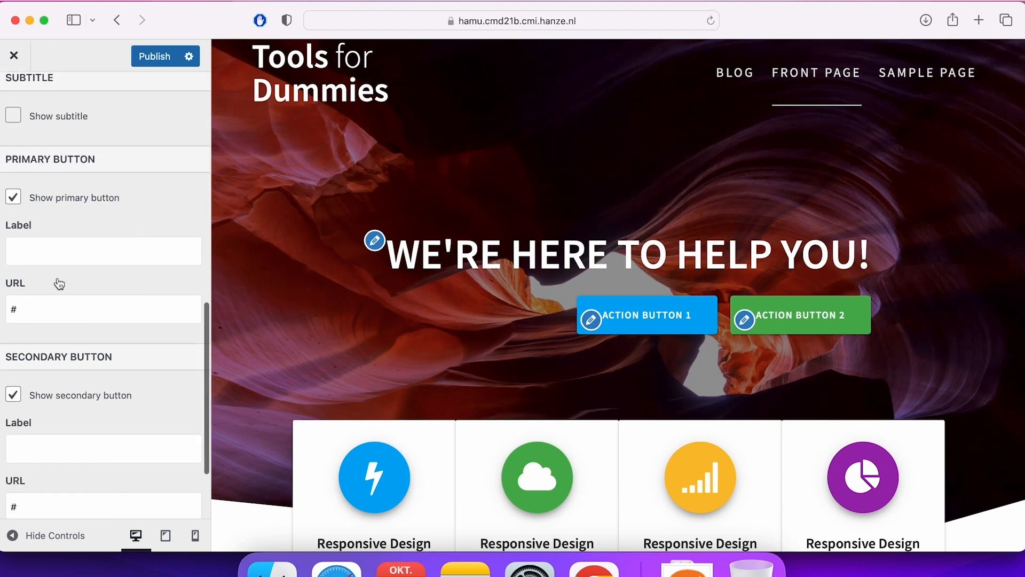
{"action": "left_click", "coordinate": [15, 199]}
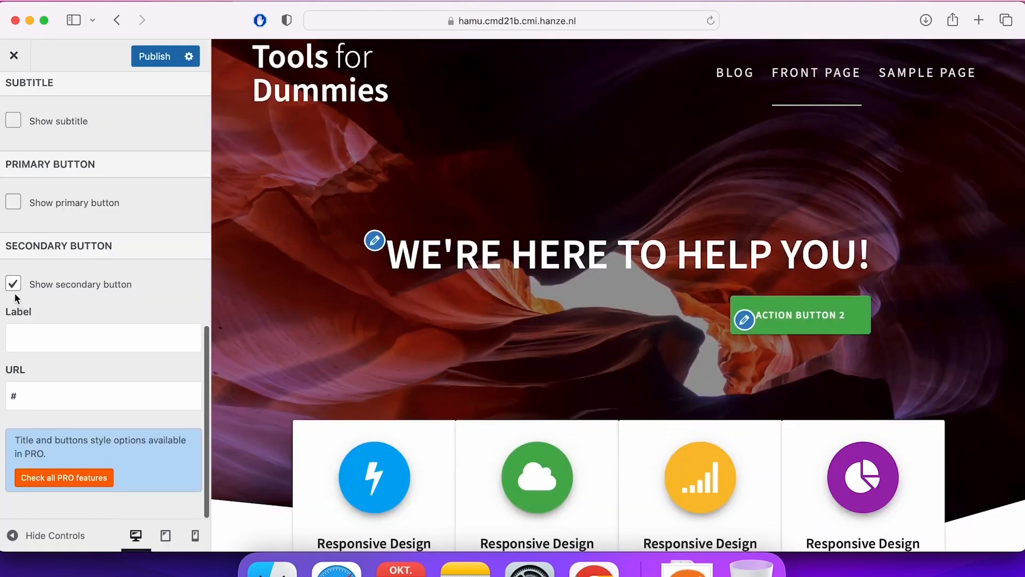
{"action": "left_click", "coordinate": [14, 286]}
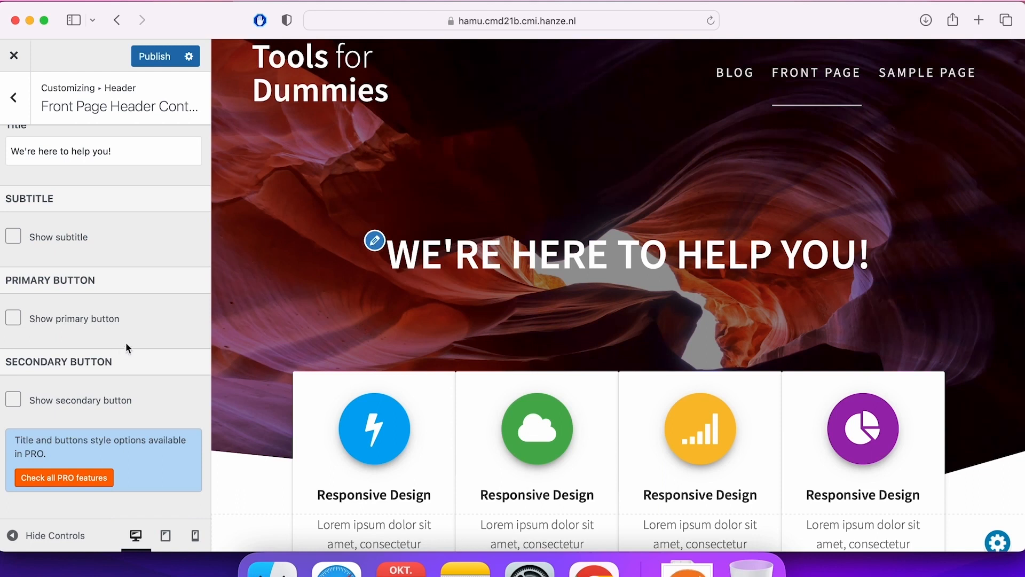
{"action": "scroll", "coordinate": [127, 346], "scroll_direction": "up", "scroll_amount": 10}
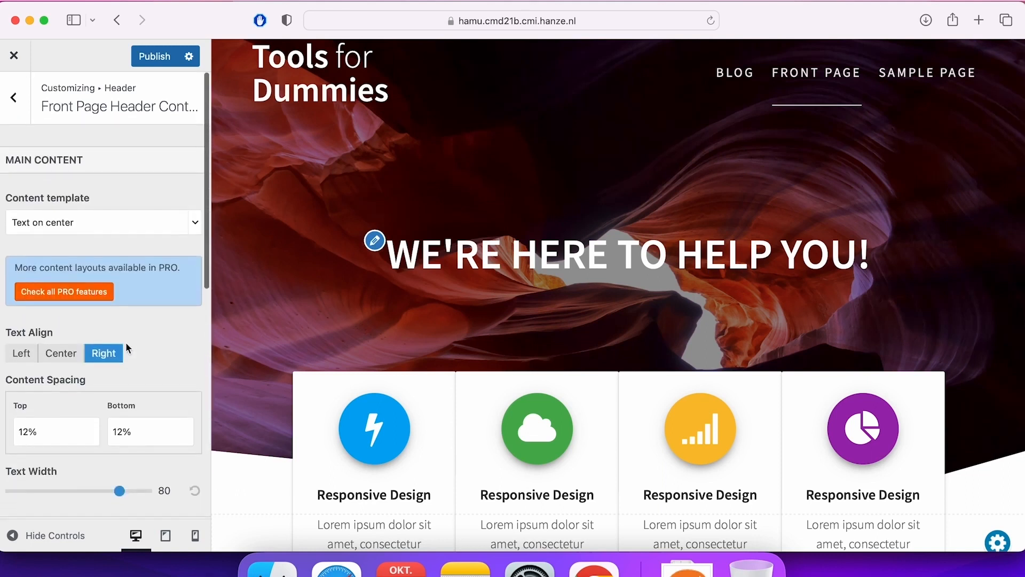
Return to the customizer overview and examine the homepage's Overlapable, About and two Content sections.
{"action": "left_click", "coordinate": [23, 104]}
{"action": "left_click", "coordinate": [23, 104]}
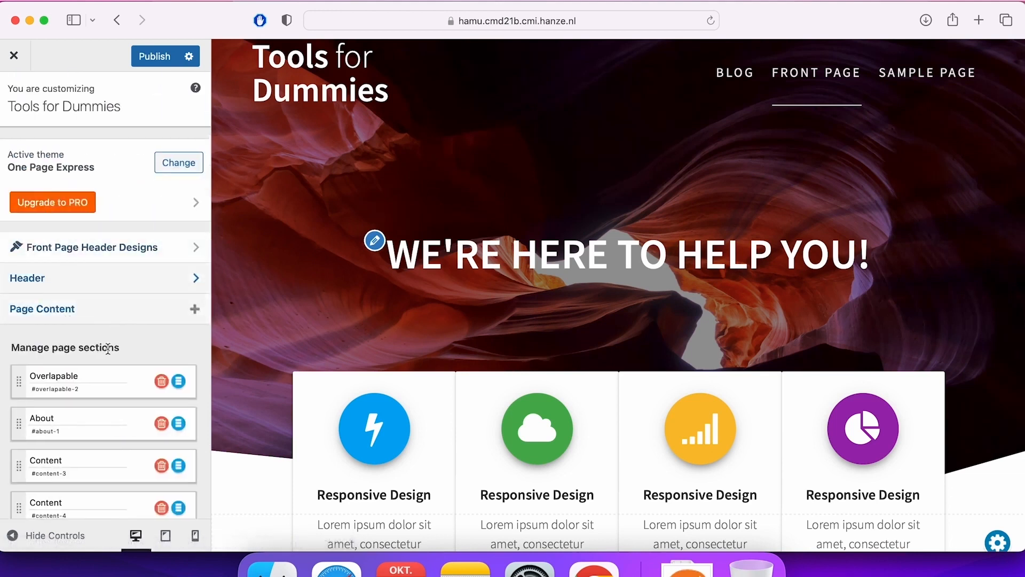
{"action": "scroll", "coordinate": [110, 342], "scroll_direction": "down", "scroll_amount": 4}
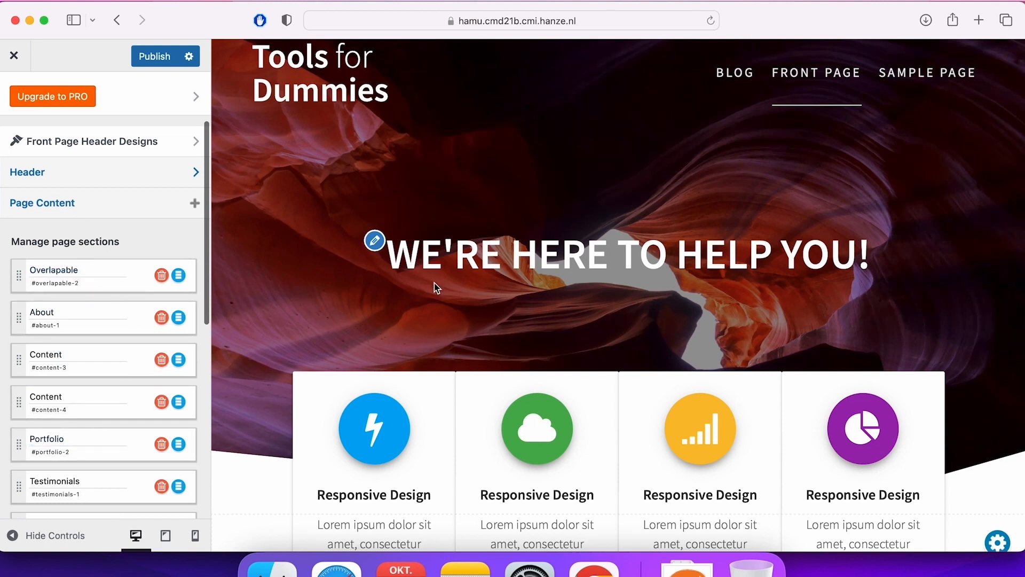
{"action": "scroll", "coordinate": [543, 284], "scroll_direction": "down", "scroll_amount": 3}
{"action": "scroll", "coordinate": [544, 283], "scroll_direction": "down", "scroll_amount": 2}
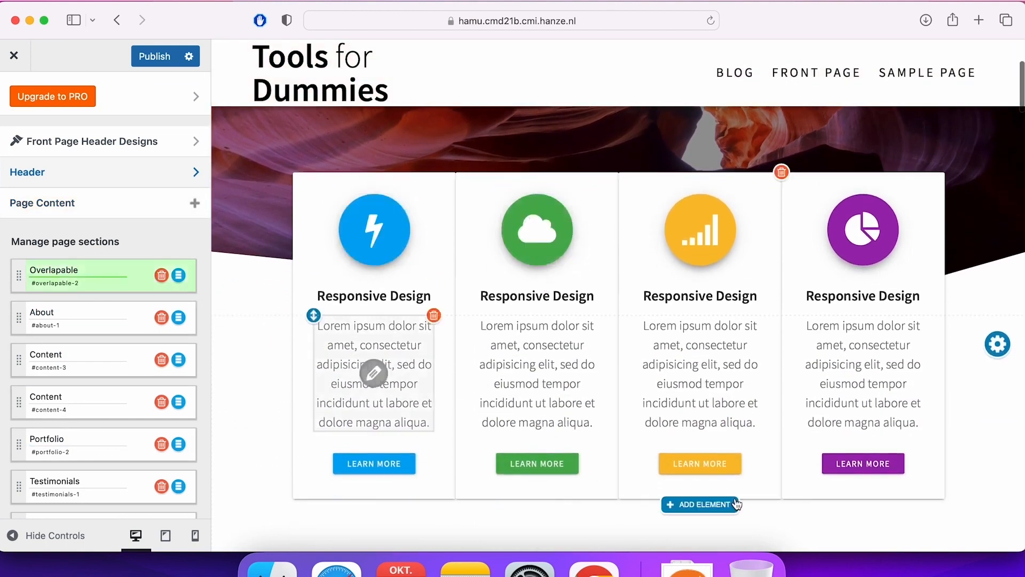
{"action": "scroll", "coordinate": [642, 469], "scroll_direction": "down", "scroll_amount": 9}
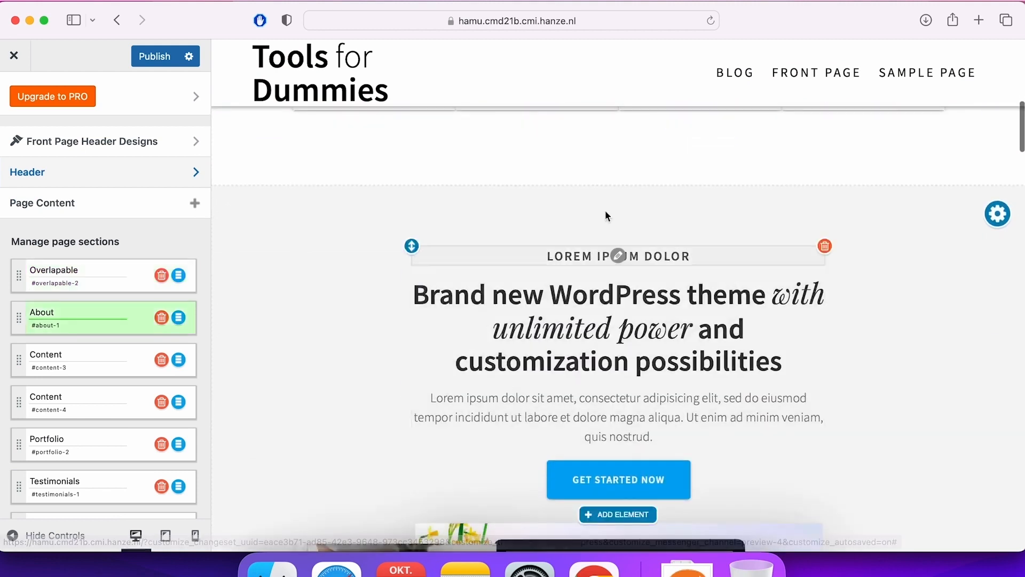
{"action": "scroll", "coordinate": [774, 238], "scroll_direction": "down", "scroll_amount": 1}
{"action": "scroll", "coordinate": [774, 239], "scroll_direction": "down", "scroll_amount": 10}
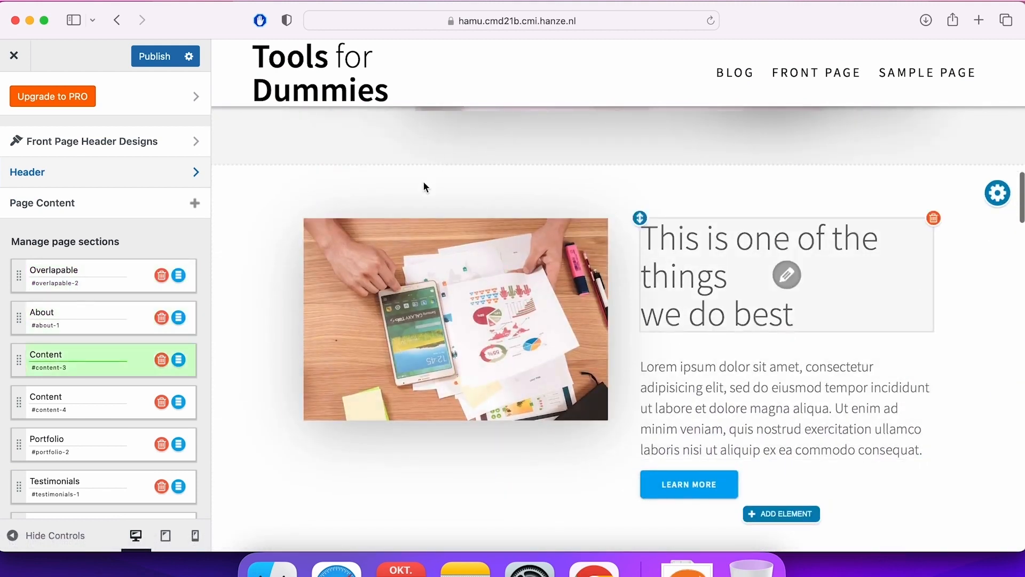
{"action": "scroll", "coordinate": [530, 248], "scroll_direction": "down", "scroll_amount": 3}
{"action": "scroll", "coordinate": [531, 248], "scroll_direction": "down", "scroll_amount": 8}
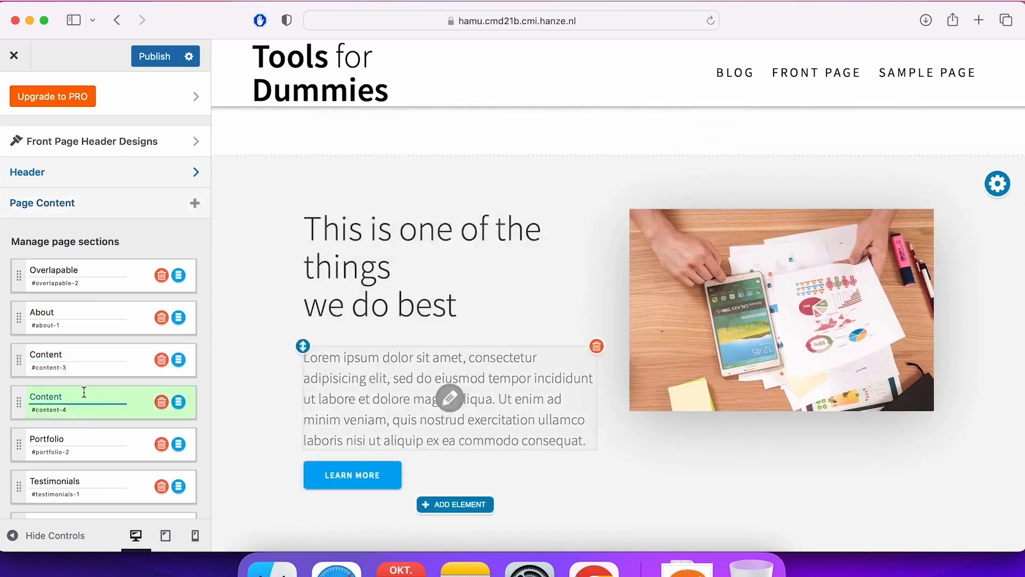
Examine the Portfolio and Testimonials sections of the homepage.
{"action": "scroll", "coordinate": [614, 267], "scroll_direction": "down", "scroll_amount": 14}
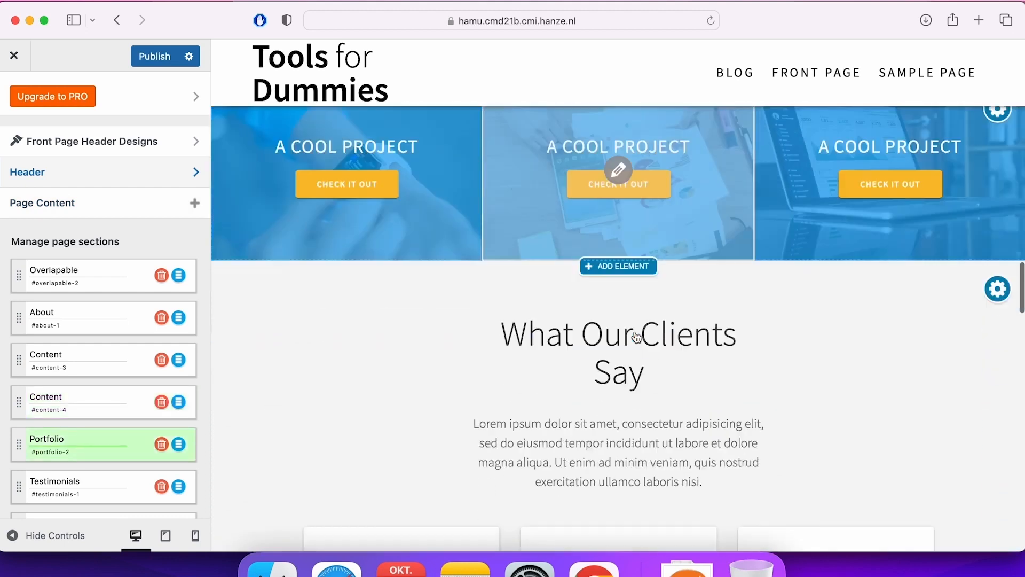
{"action": "scroll", "coordinate": [387, 187], "scroll_direction": "up", "scroll_amount": 2}
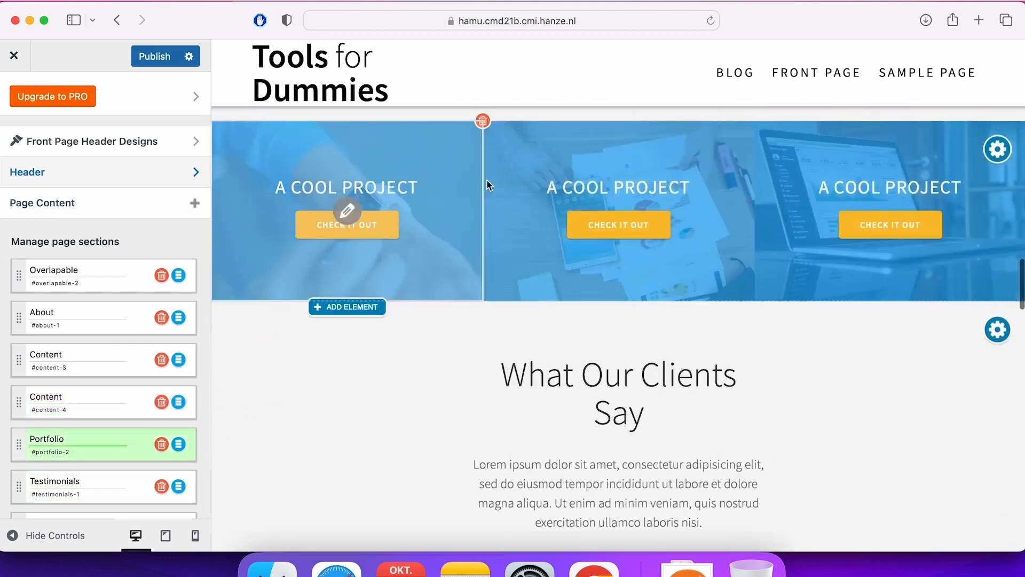
{"action": "scroll", "coordinate": [618, 191], "scroll_direction": "down", "scroll_amount": 5}
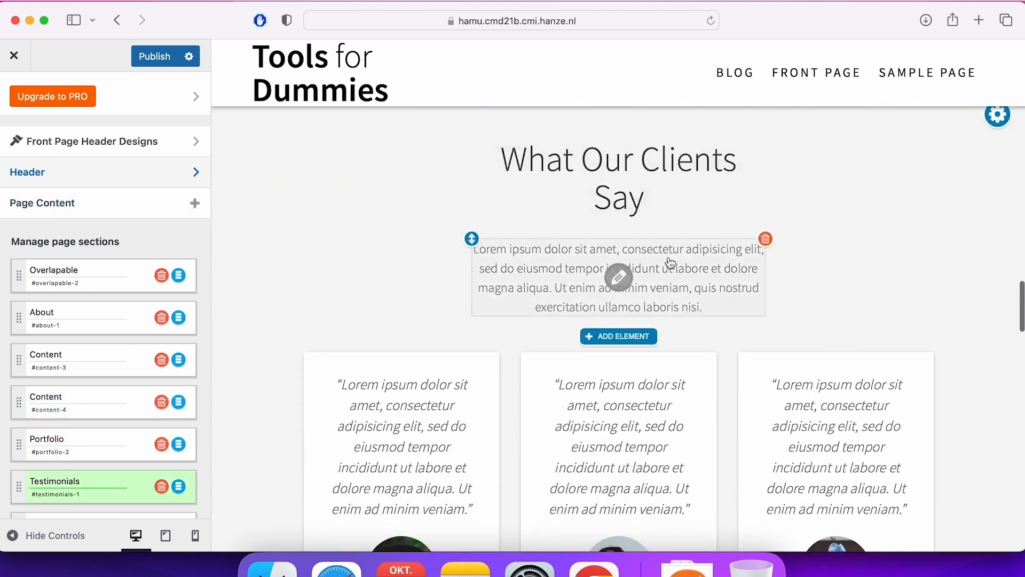
{"action": "scroll", "coordinate": [843, 283], "scroll_direction": "down", "scroll_amount": 6}
{"action": "scroll", "coordinate": [843, 283], "scroll_direction": "up", "scroll_amount": 7}
{"action": "scroll", "coordinate": [843, 283], "scroll_direction": "down", "scroll_amount": 5}
{"action": "scroll", "coordinate": [843, 286], "scroll_direction": "up", "scroll_amount": 4}
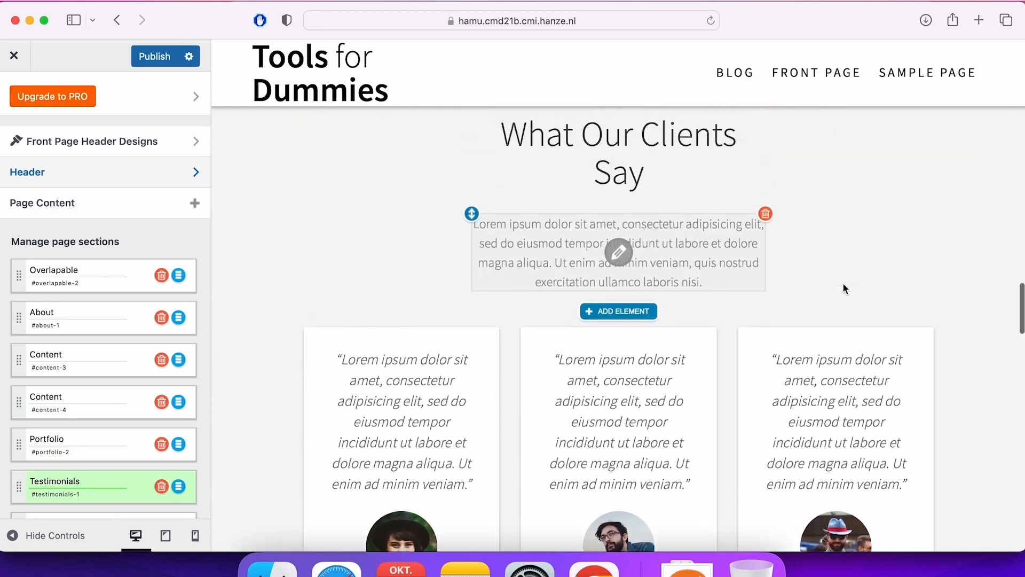
{"action": "scroll", "coordinate": [844, 288], "scroll_direction": "down", "scroll_amount": 9}
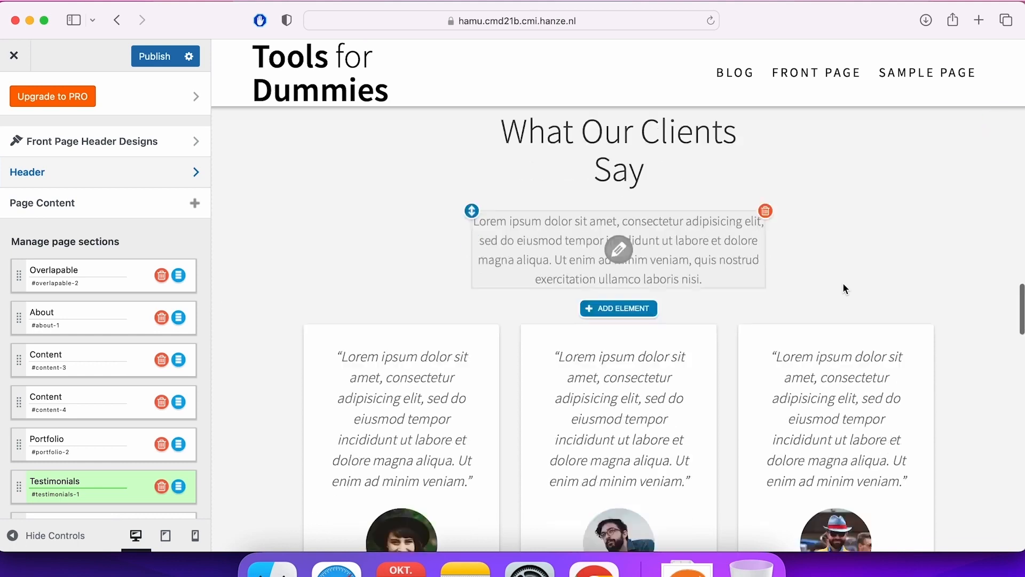
Examine the homepage's remaining sections, from Call to action through Team, Numbers and Latest posts to Contact.
{"action": "scroll", "coordinate": [844, 284], "scroll_direction": "down", "scroll_amount": 4}
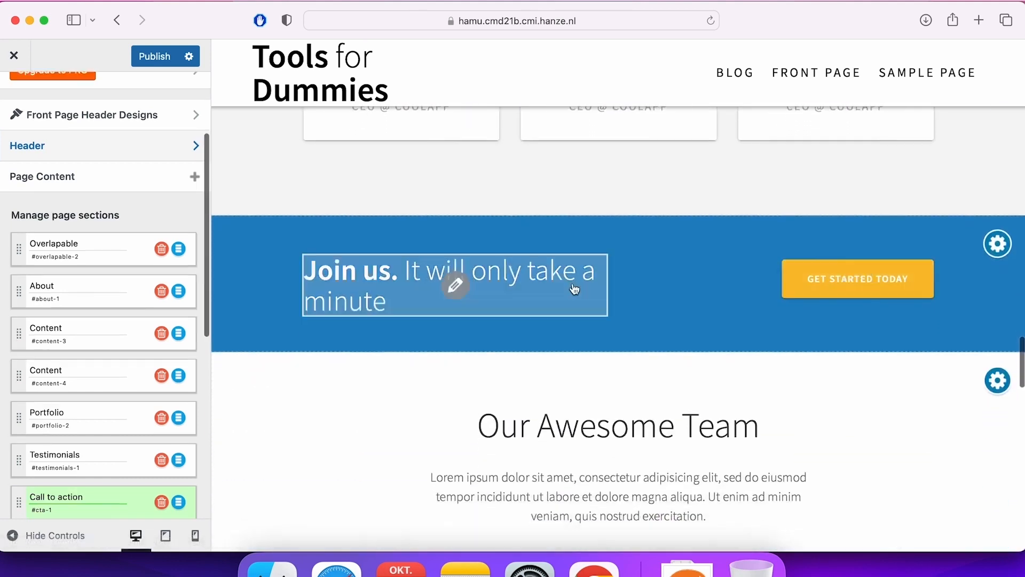
{"action": "scroll", "coordinate": [684, 281], "scroll_direction": "down", "scroll_amount": 5}
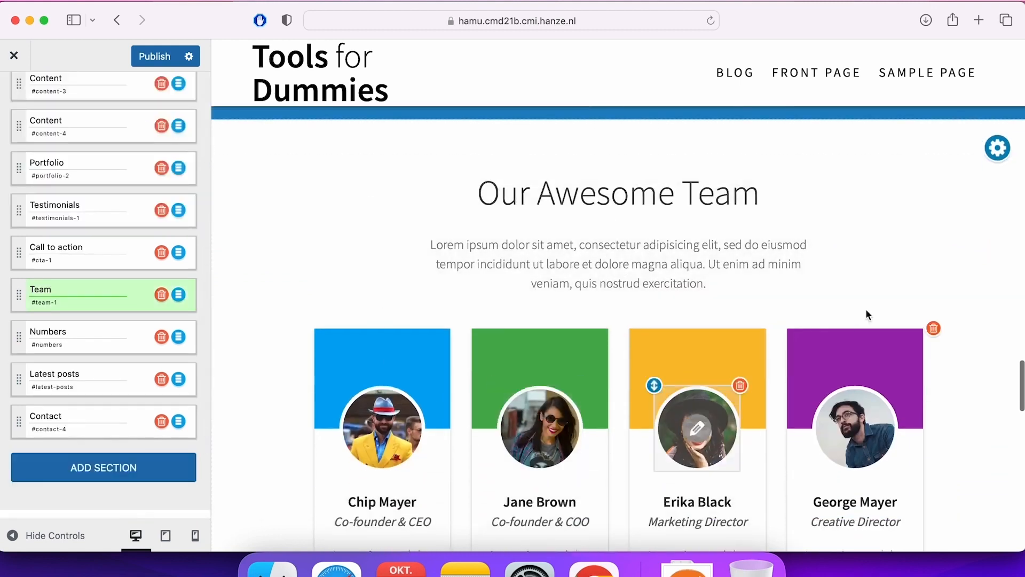
{"action": "scroll", "coordinate": [865, 311], "scroll_direction": "down", "scroll_amount": 5}
{"action": "scroll", "coordinate": [566, 422], "scroll_direction": "up", "scroll_amount": 4}
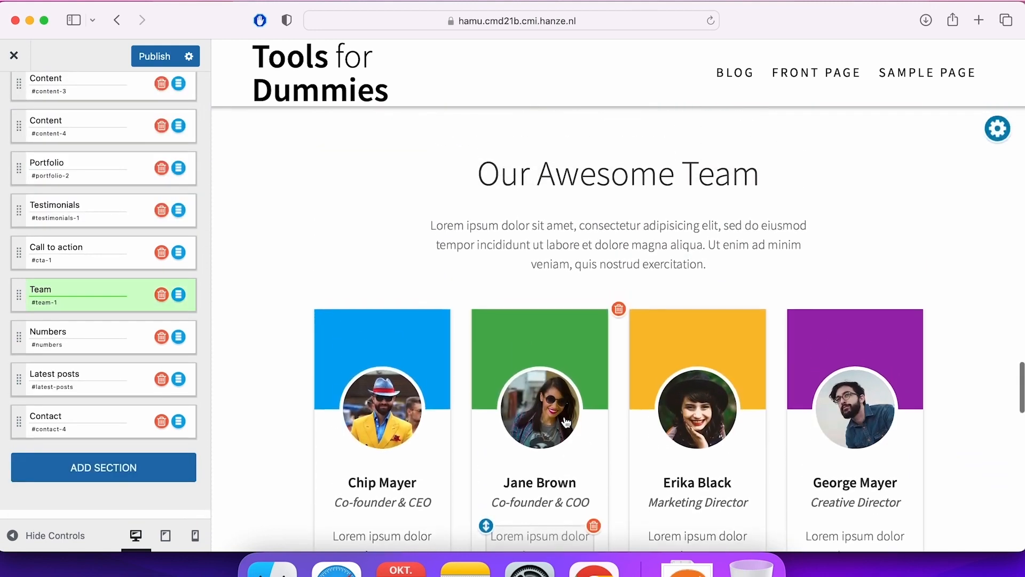
{"action": "scroll", "coordinate": [565, 420], "scroll_direction": "down", "scroll_amount": 10}
{"action": "scroll", "coordinate": [565, 417], "scroll_direction": "down", "scroll_amount": 1}
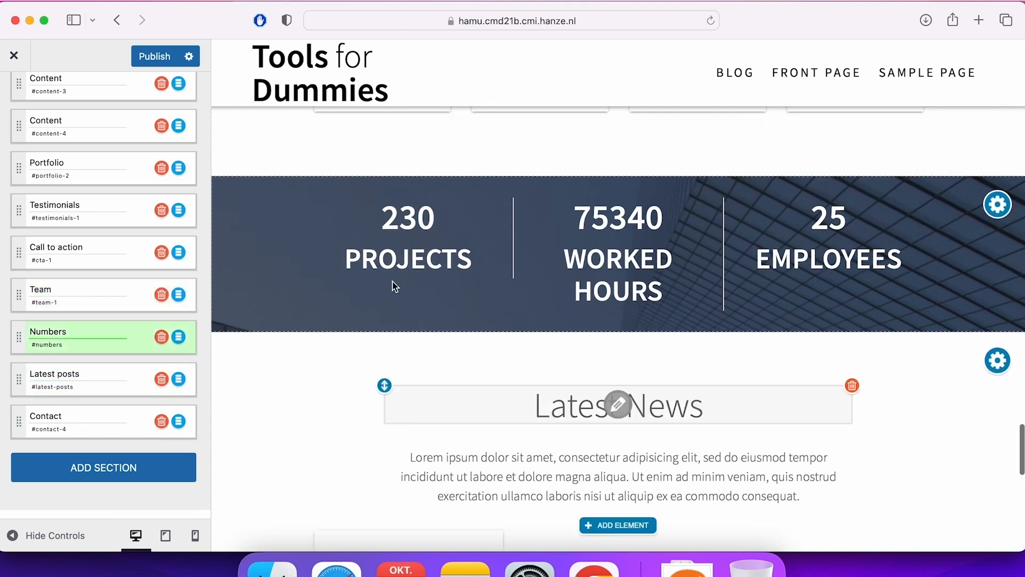
{"action": "scroll", "coordinate": [855, 267], "scroll_direction": "down", "scroll_amount": 5}
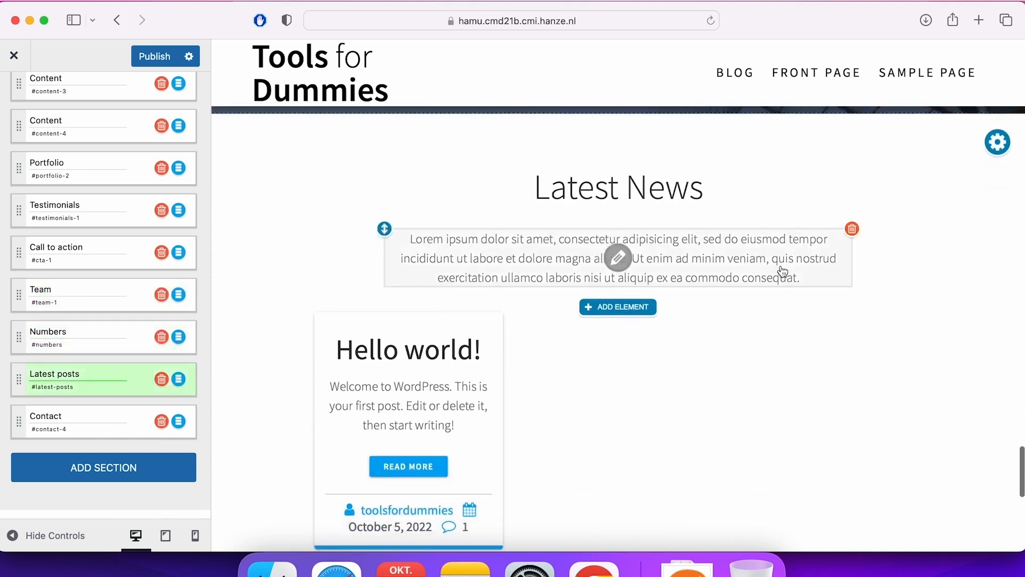
{"action": "scroll", "coordinate": [790, 267], "scroll_direction": "down", "scroll_amount": 3}
{"action": "scroll", "coordinate": [857, 302], "scroll_direction": "up", "scroll_amount": 1}
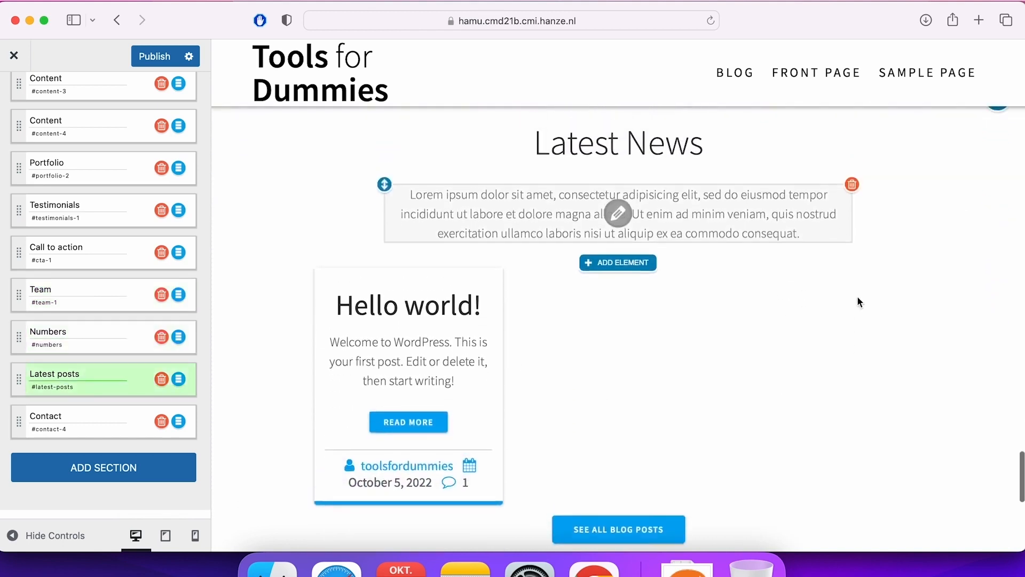
{"action": "scroll", "coordinate": [860, 412], "scroll_direction": "up", "scroll_amount": 2}
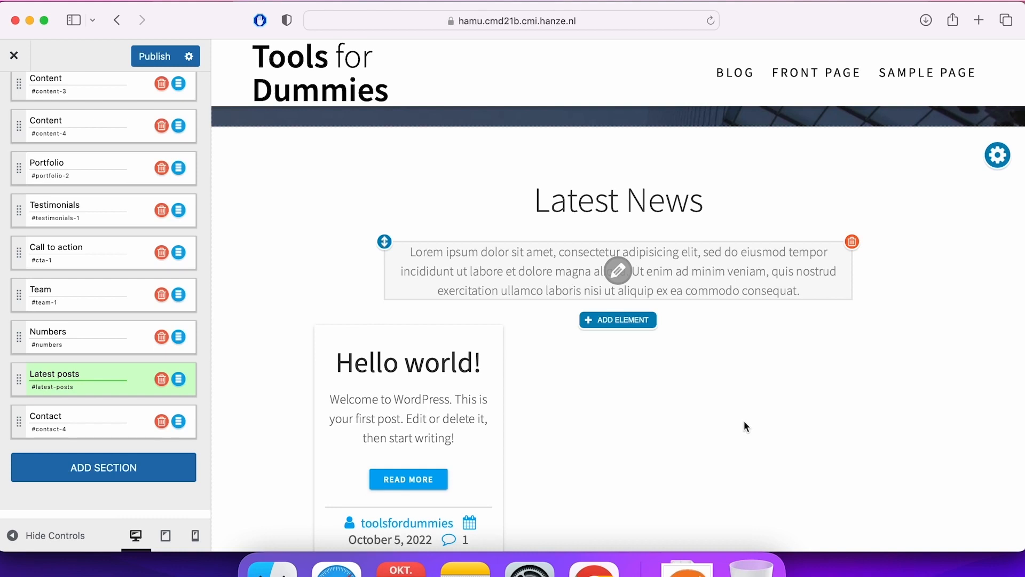
{"action": "scroll", "coordinate": [710, 424], "scroll_direction": "down", "scroll_amount": 2}
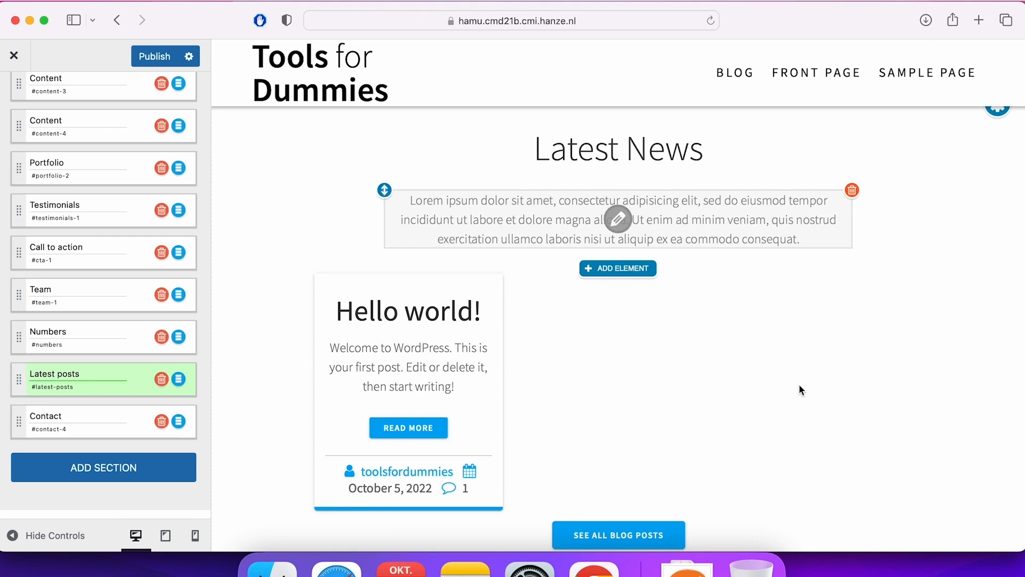
{"action": "scroll", "coordinate": [799, 385], "scroll_direction": "down", "scroll_amount": 2}
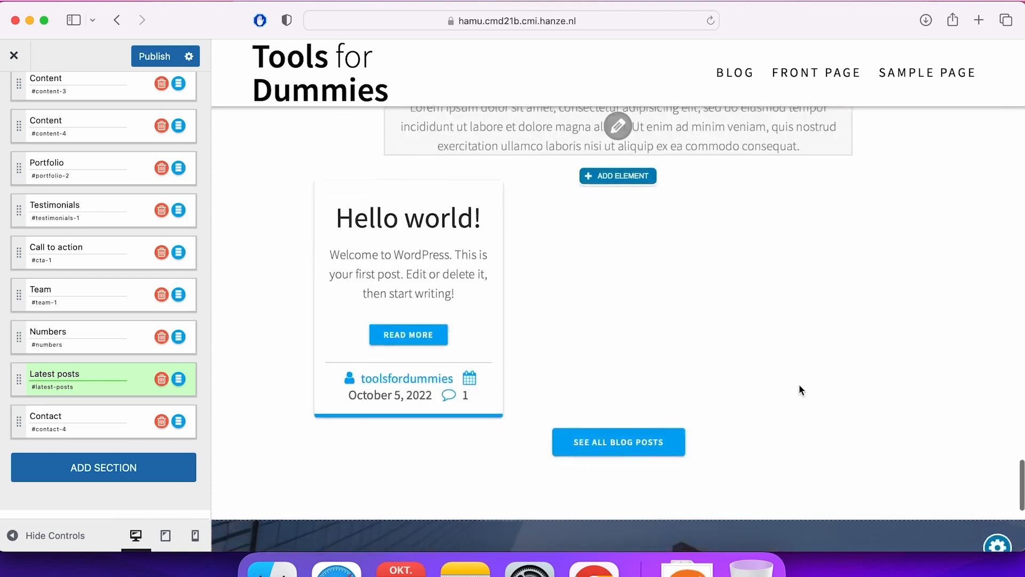
{"action": "scroll", "coordinate": [799, 385], "scroll_direction": "down", "scroll_amount": 6}
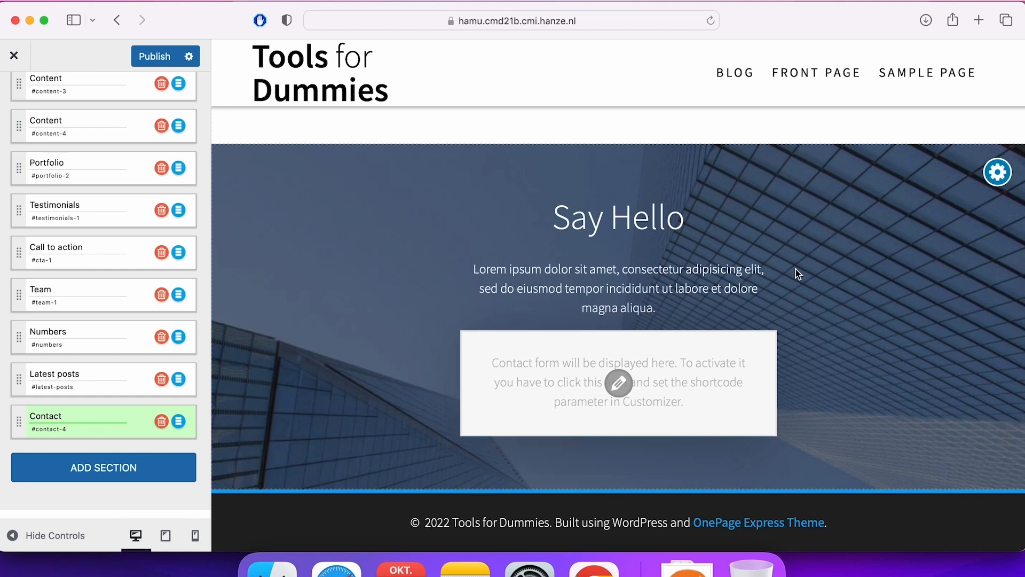
Review the homepage again from its first section down to decide which sections to keep.
{"action": "scroll", "coordinate": [796, 274], "scroll_direction": "up", "scroll_amount": 20}
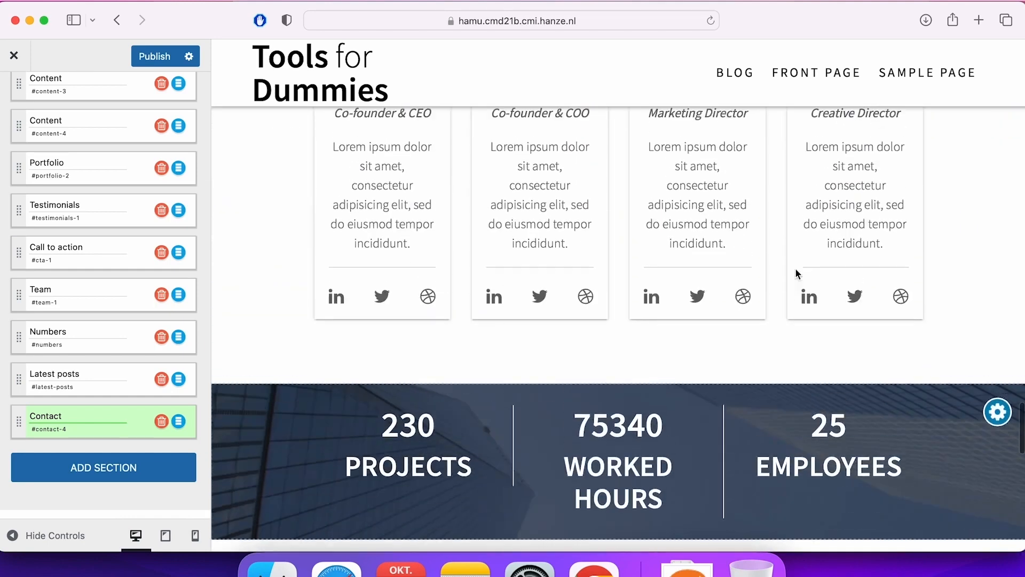
{"action": "scroll", "coordinate": [797, 274], "scroll_direction": "up", "scroll_amount": 20}
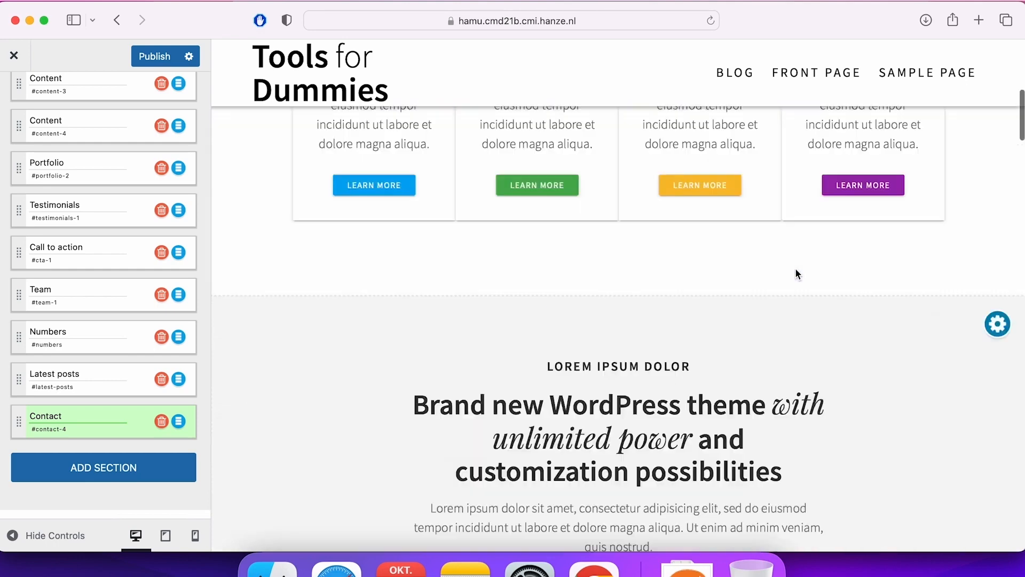
{"action": "scroll", "coordinate": [797, 273], "scroll_direction": "down", "scroll_amount": 15}
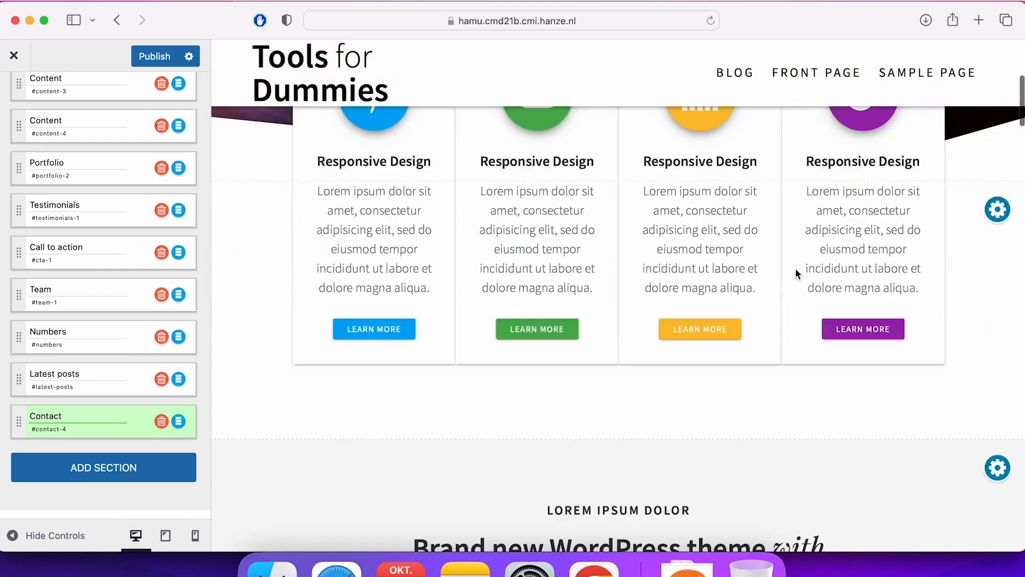
{"action": "scroll", "coordinate": [796, 268], "scroll_direction": "down", "scroll_amount": 5}
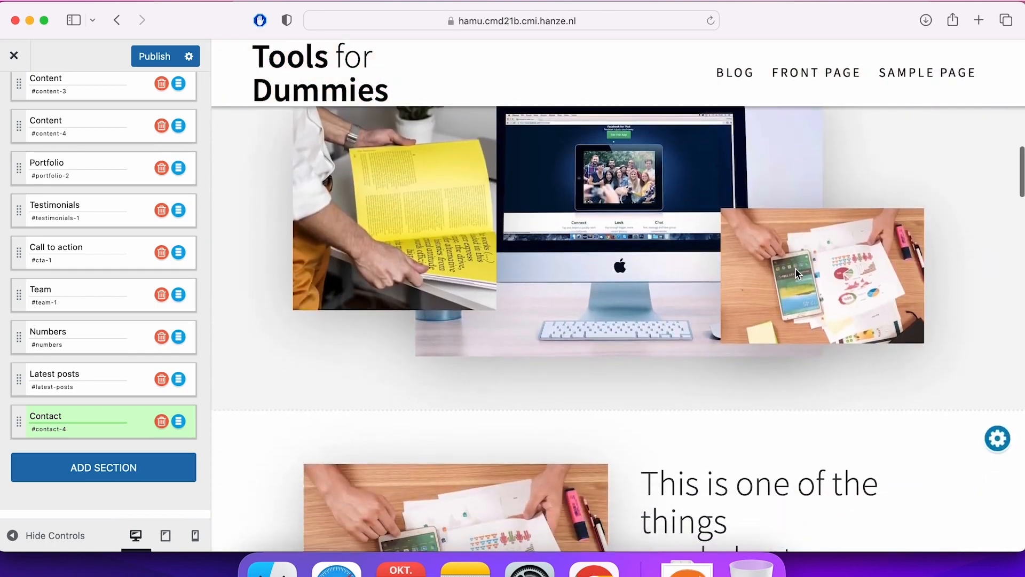
{"action": "scroll", "coordinate": [796, 268], "scroll_direction": "down", "scroll_amount": 1}
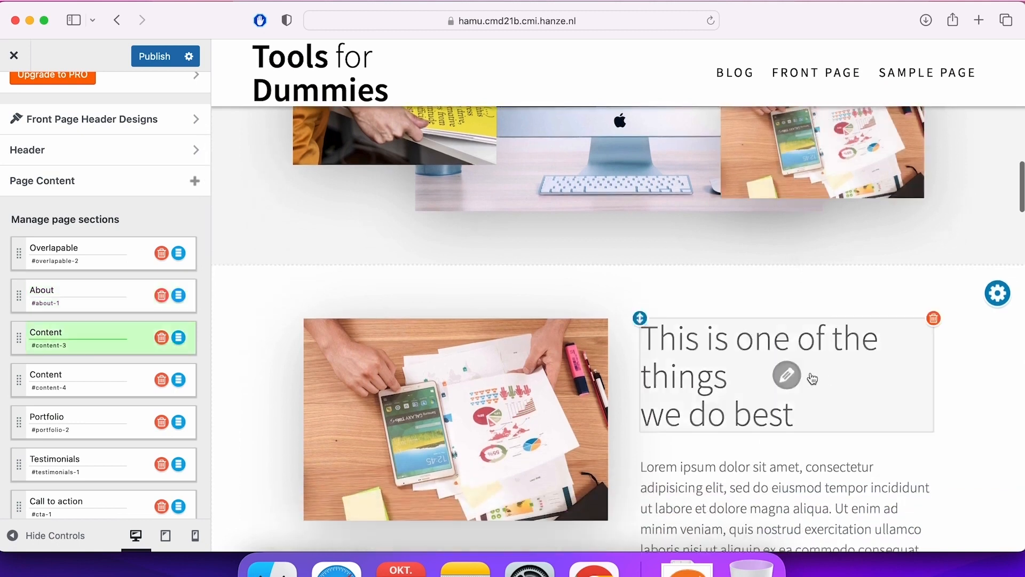
{"action": "scroll", "coordinate": [825, 457], "scroll_direction": "down", "scroll_amount": 1}
{"action": "scroll", "coordinate": [824, 454], "scroll_direction": "down", "scroll_amount": 15}
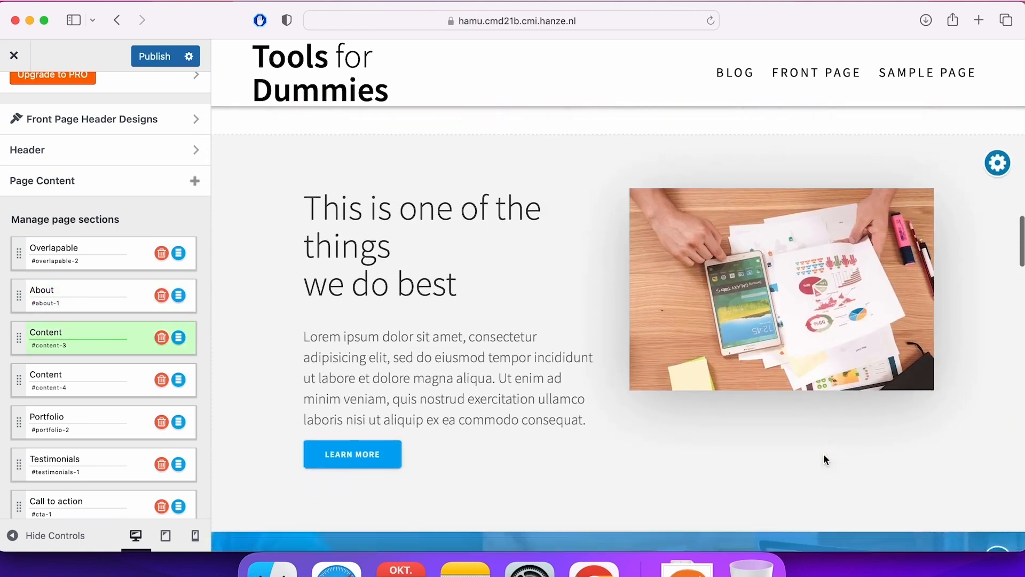
{"action": "scroll", "coordinate": [824, 455], "scroll_direction": "down", "scroll_amount": 1}
{"action": "scroll", "coordinate": [824, 455], "scroll_direction": "up", "scroll_amount": 2}
{"action": "scroll", "coordinate": [721, 472], "scroll_direction": "down", "scroll_amount": 6}
Delete the Call to action section from the homepage.
{"action": "scroll", "coordinate": [722, 474], "scroll_direction": "down", "scroll_amount": 9}
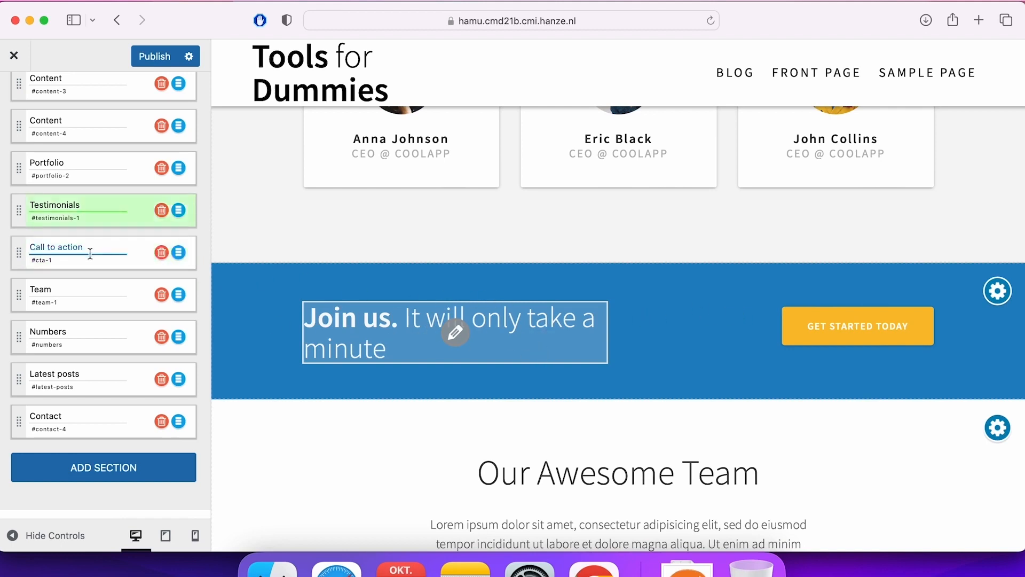
{"action": "left_click", "coordinate": [129, 247]}
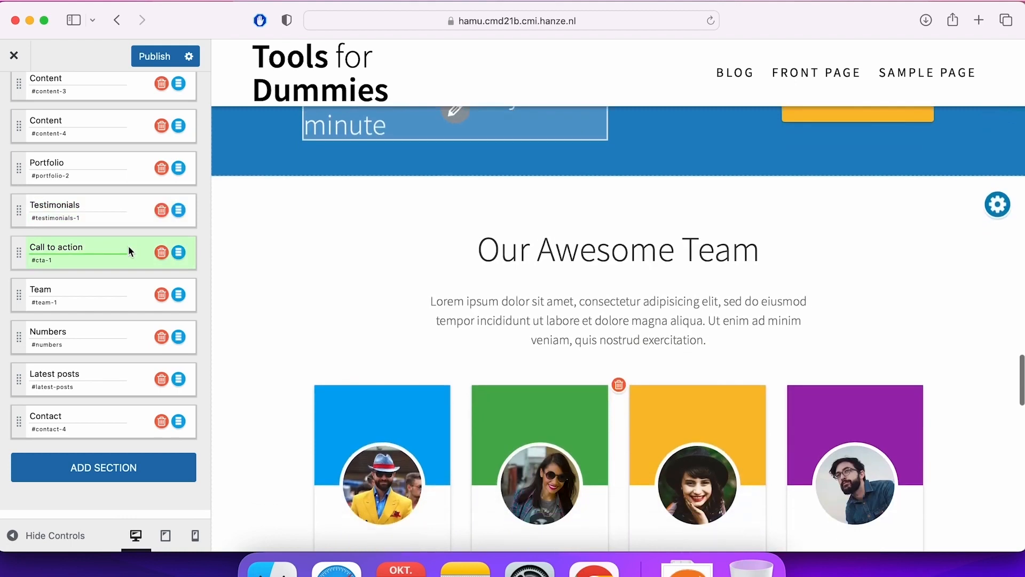
{"action": "scroll", "coordinate": [128, 246], "scroll_direction": "up", "scroll_amount": 1}
{"action": "scroll", "coordinate": [350, 292], "scroll_direction": "up", "scroll_amount": 2}
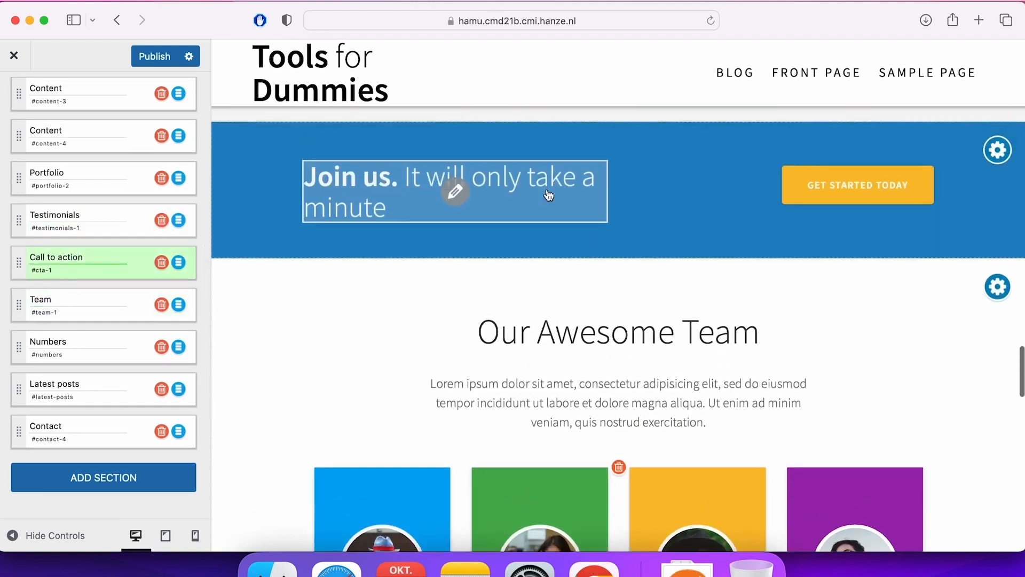
{"action": "left_click", "coordinate": [162, 262]}
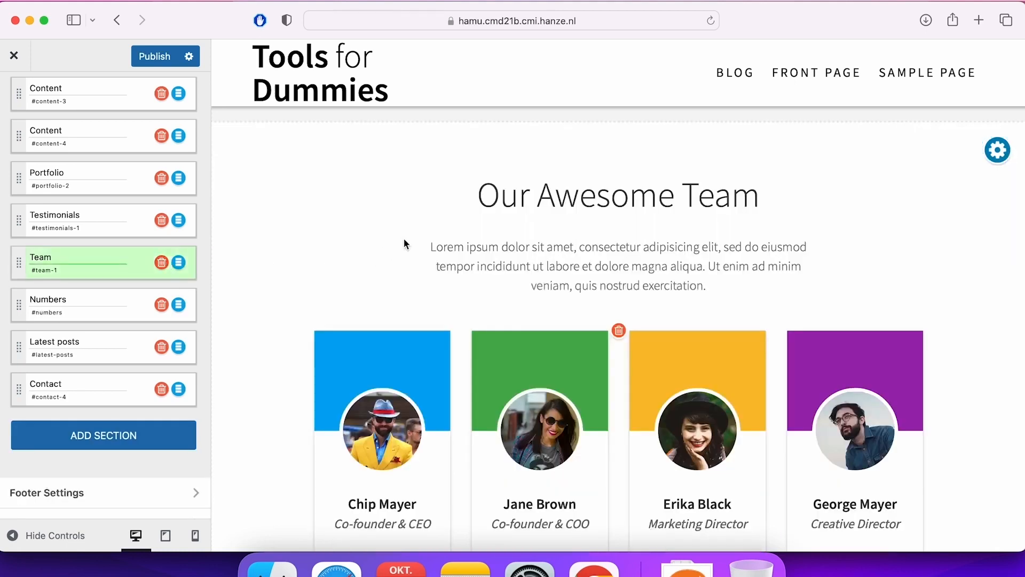
Delete the Numbers section from the homepage.
{"action": "scroll", "coordinate": [403, 238], "scroll_direction": "up", "scroll_amount": 15}
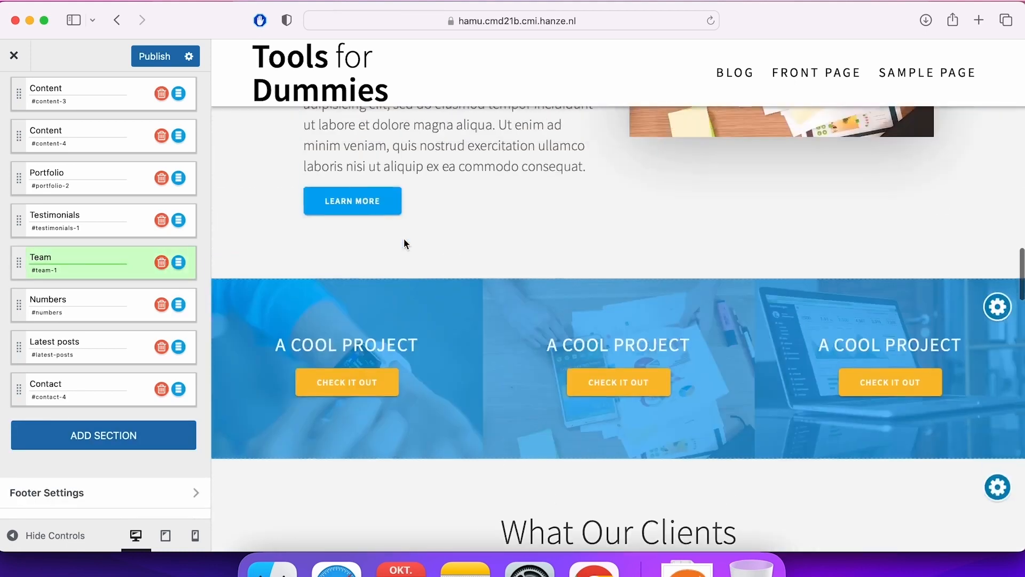
{"action": "scroll", "coordinate": [404, 243], "scroll_direction": "up", "scroll_amount": 15}
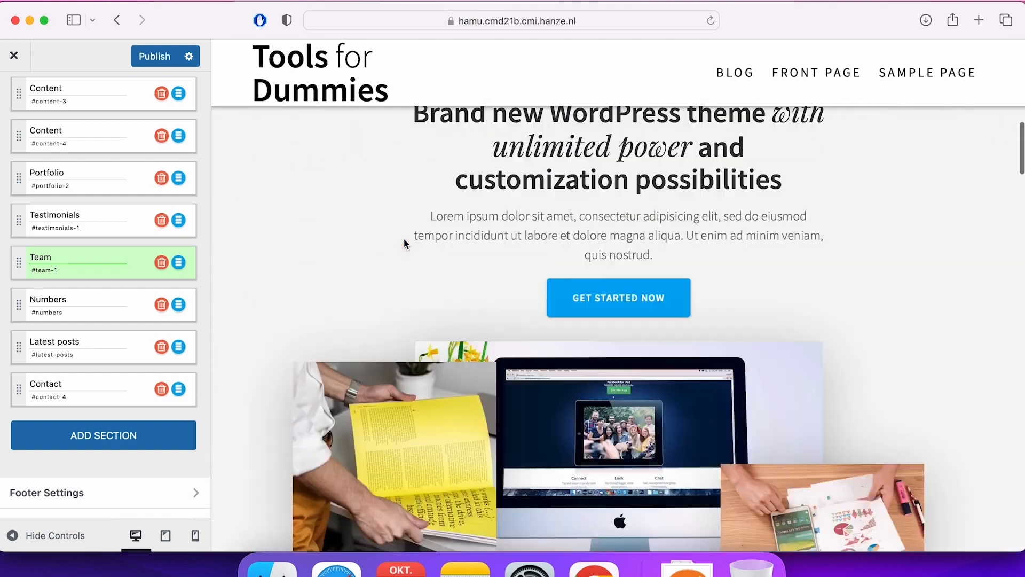
{"action": "scroll", "coordinate": [404, 238], "scroll_direction": "up", "scroll_amount": 5}
{"action": "scroll", "coordinate": [404, 238], "scroll_direction": "down", "scroll_amount": 10}
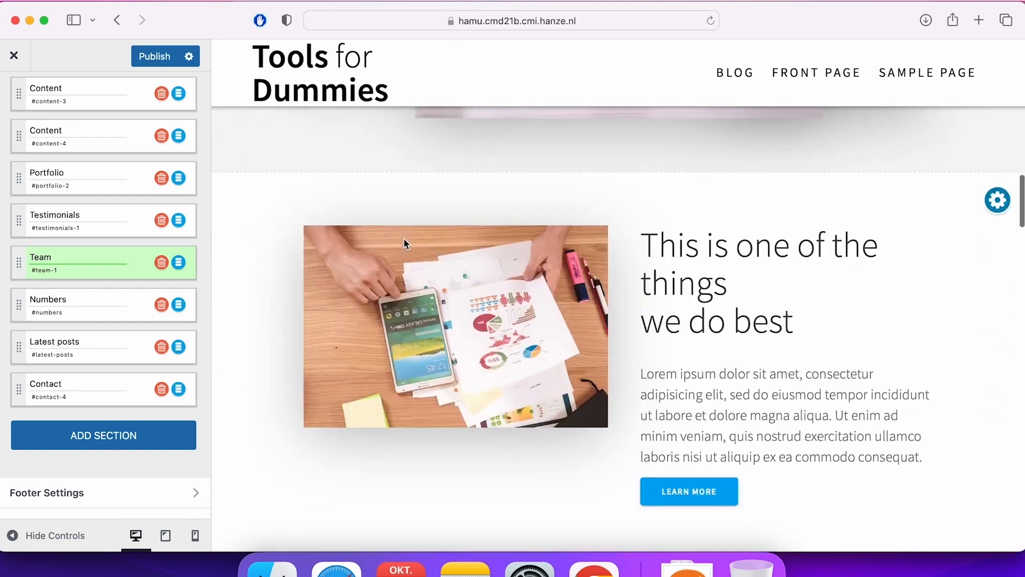
{"action": "scroll", "coordinate": [404, 239], "scroll_direction": "down", "scroll_amount": 15}
{"action": "scroll", "coordinate": [404, 238], "scroll_direction": "down", "scroll_amount": 12}
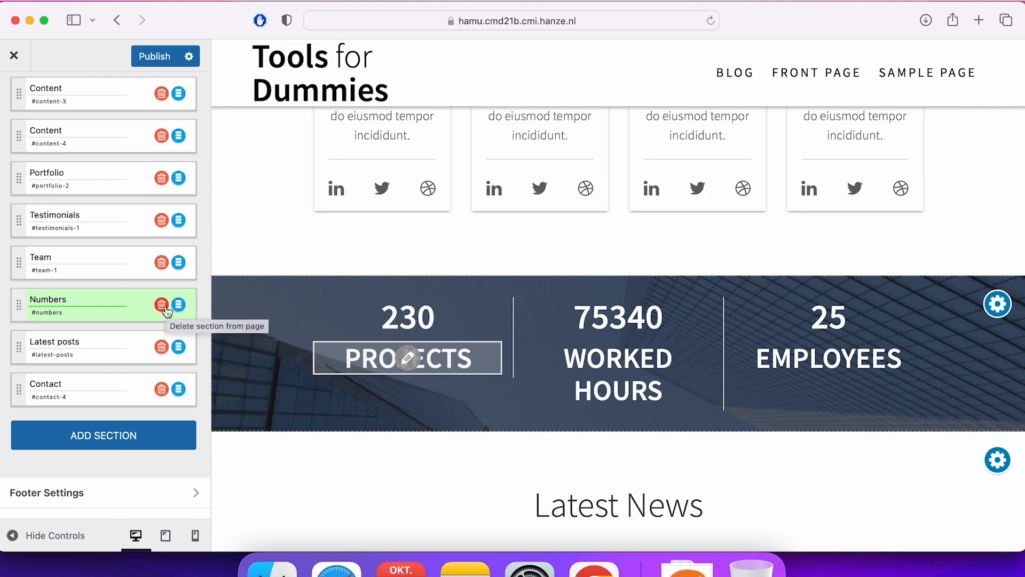
{"action": "left_click", "coordinate": [162, 305]}
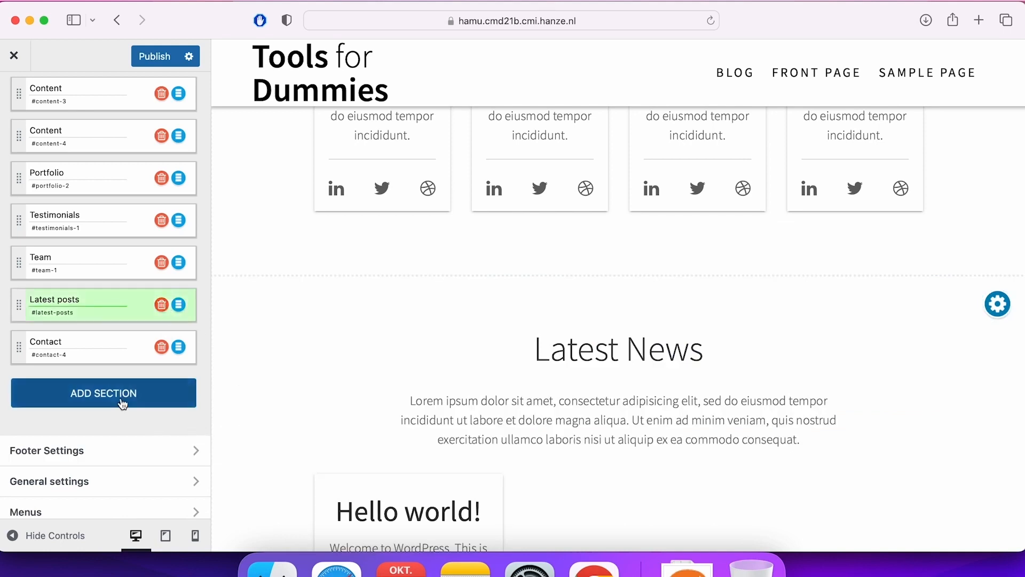
Open the library of addable sections and examine the Overlapable, About and Features templates, previewing features-large-icons-section enlarged.
{"action": "scroll", "coordinate": [363, 372], "scroll_direction": "up", "scroll_amount": 4}
{"action": "scroll", "coordinate": [363, 370], "scroll_direction": "up", "scroll_amount": 8}
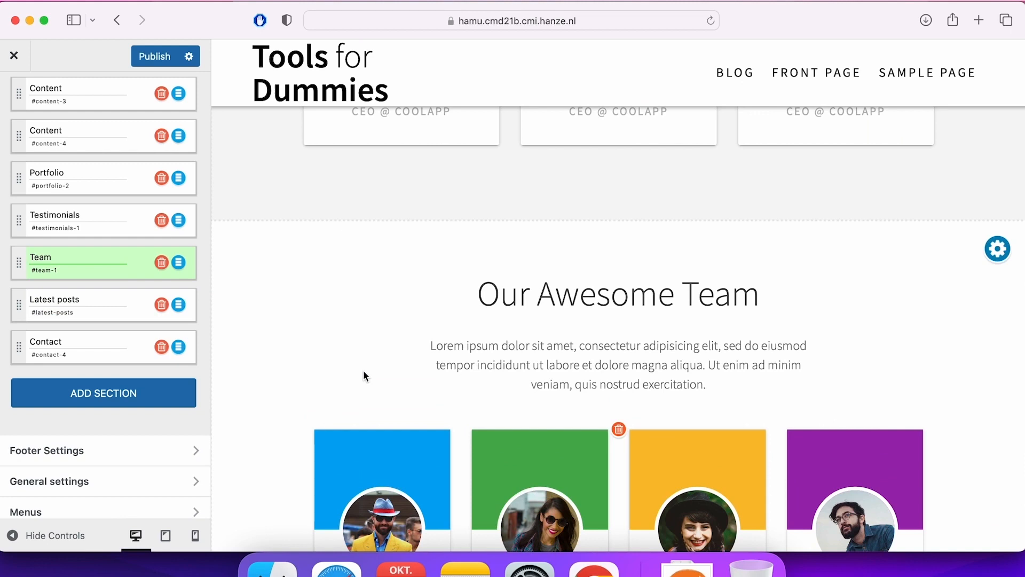
{"action": "scroll", "coordinate": [363, 377], "scroll_direction": "up", "scroll_amount": 2}
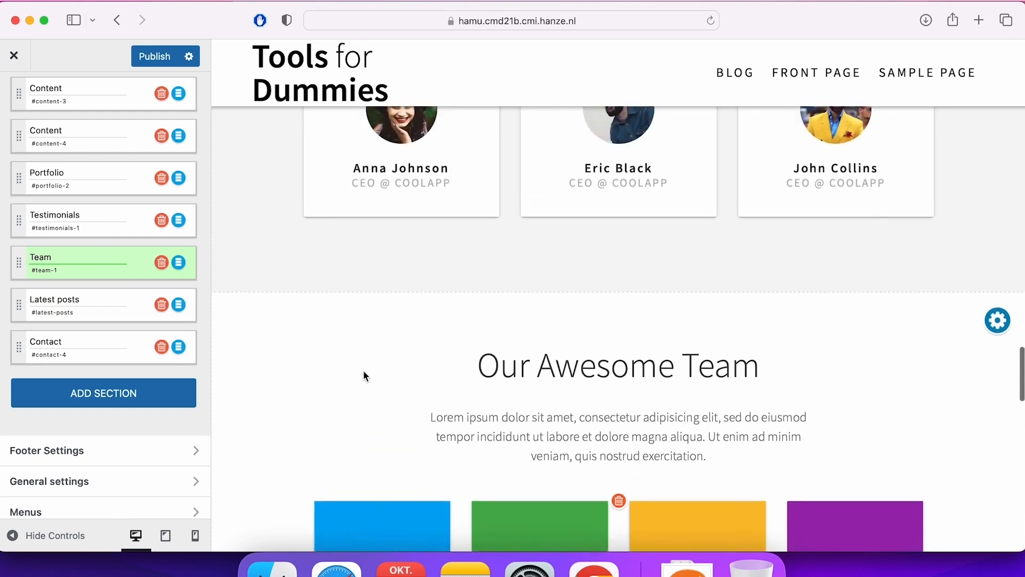
{"action": "left_click", "coordinate": [118, 409]}
{"action": "mouse_move", "coordinate": [312, 364]}
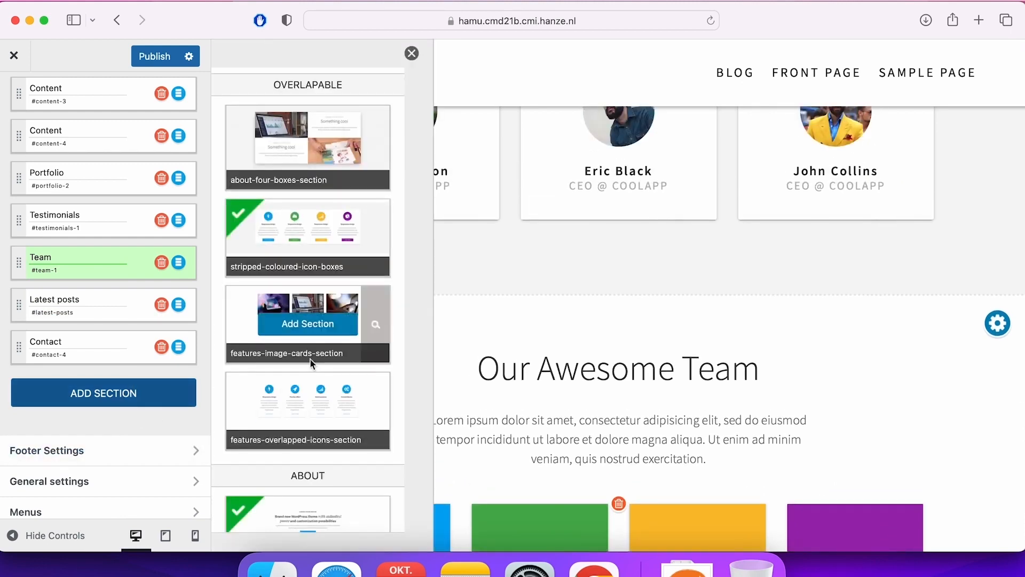
{"action": "scroll", "coordinate": [312, 365], "scroll_direction": "down", "scroll_amount": 10}
{"action": "scroll", "coordinate": [313, 365], "scroll_direction": "down", "scroll_amount": 5}
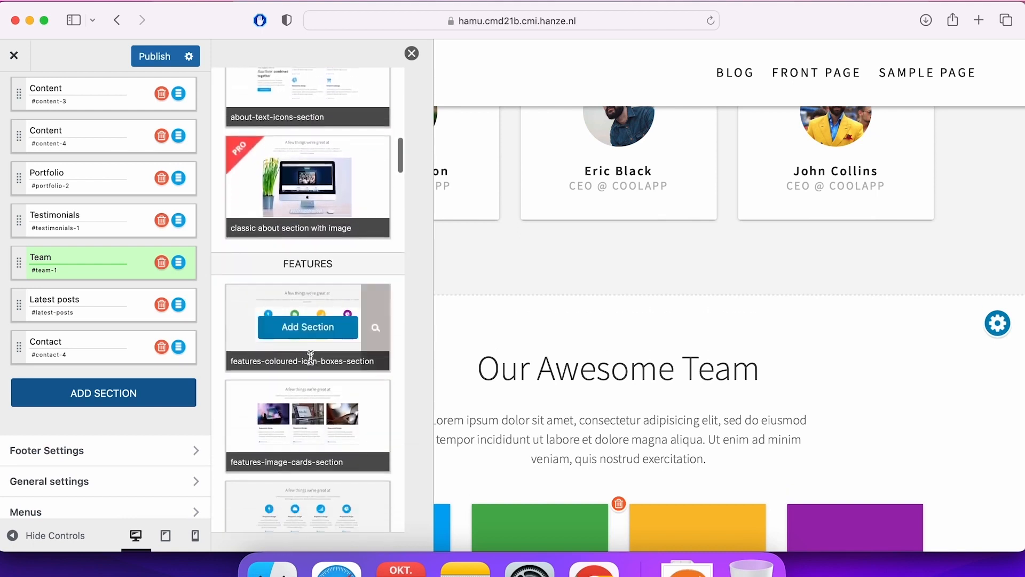
{"action": "scroll", "coordinate": [310, 357], "scroll_direction": "down", "scroll_amount": 3}
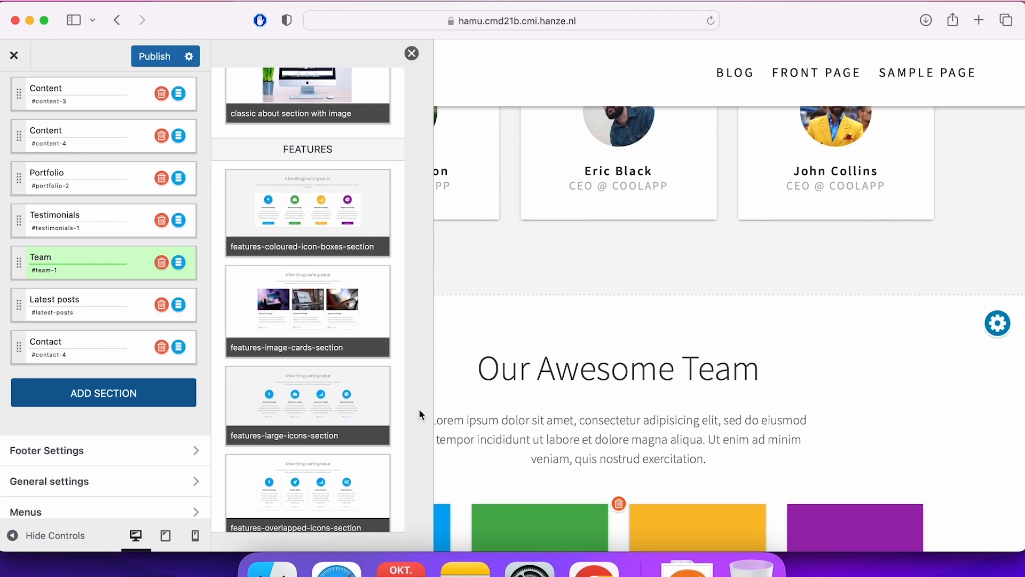
{"action": "mouse_move", "coordinate": [374, 404]}
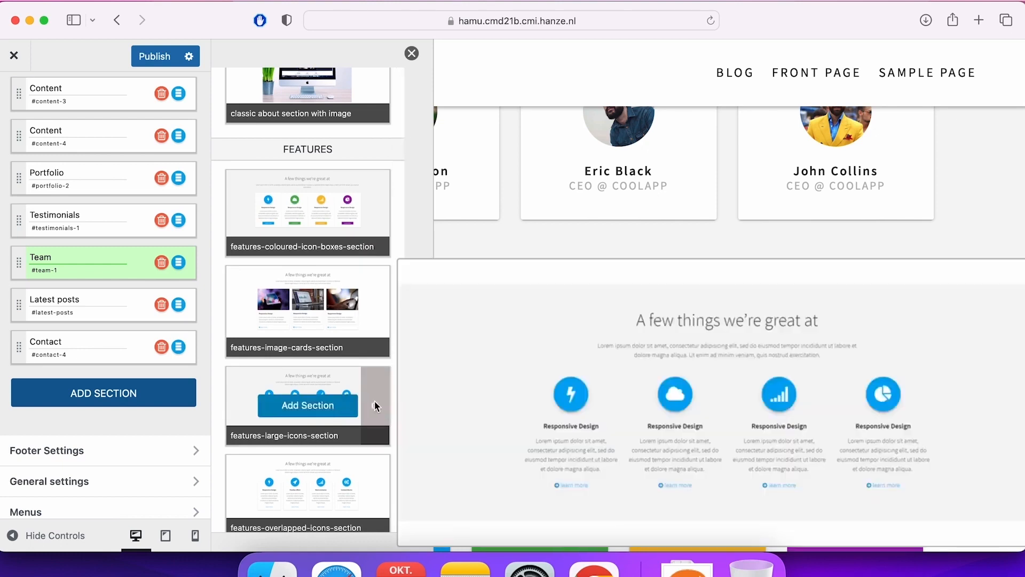
{"action": "scroll", "coordinate": [371, 405], "scroll_direction": "down", "scroll_amount": 15}
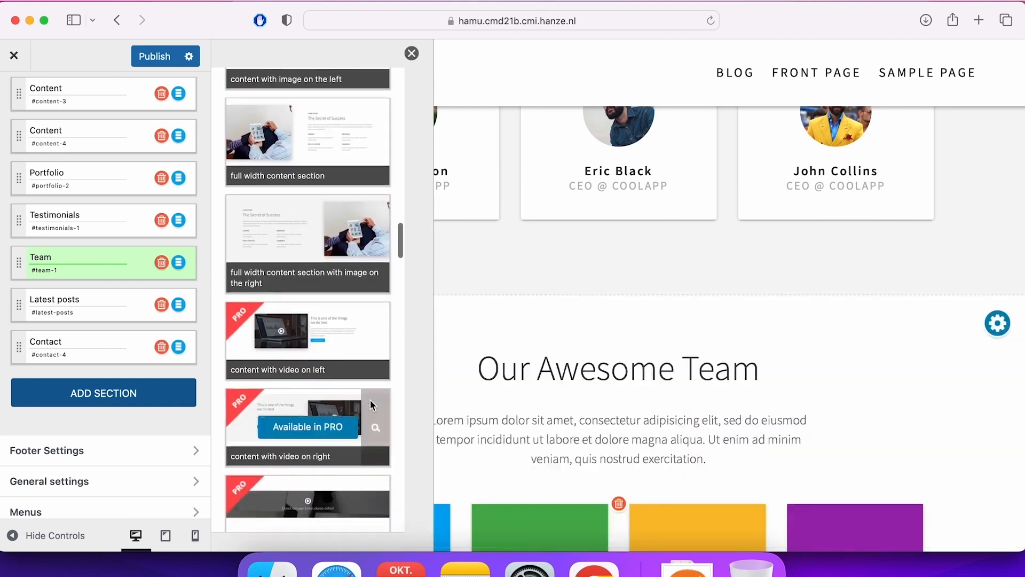
Examine the Content video templates and the Call to action templates in the section library, previewing the free blue-background CTA section.
{"action": "mouse_move", "coordinate": [349, 334]}
{"action": "scroll", "coordinate": [318, 411], "scroll_direction": "down", "scroll_amount": 5}
{"action": "scroll", "coordinate": [331, 320], "scroll_direction": "up", "scroll_amount": 10}
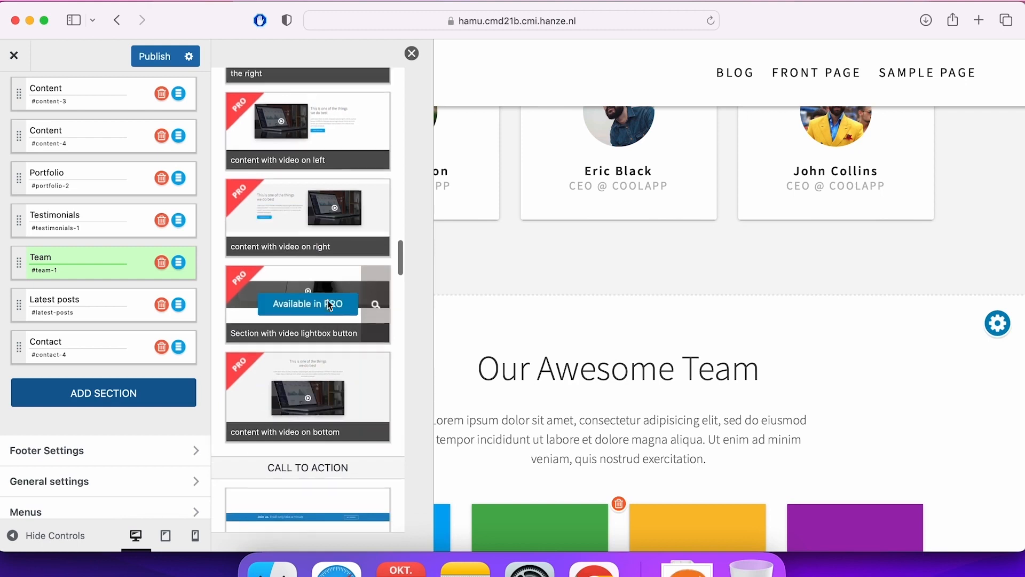
{"action": "scroll", "coordinate": [328, 300], "scroll_direction": "down", "scroll_amount": 8}
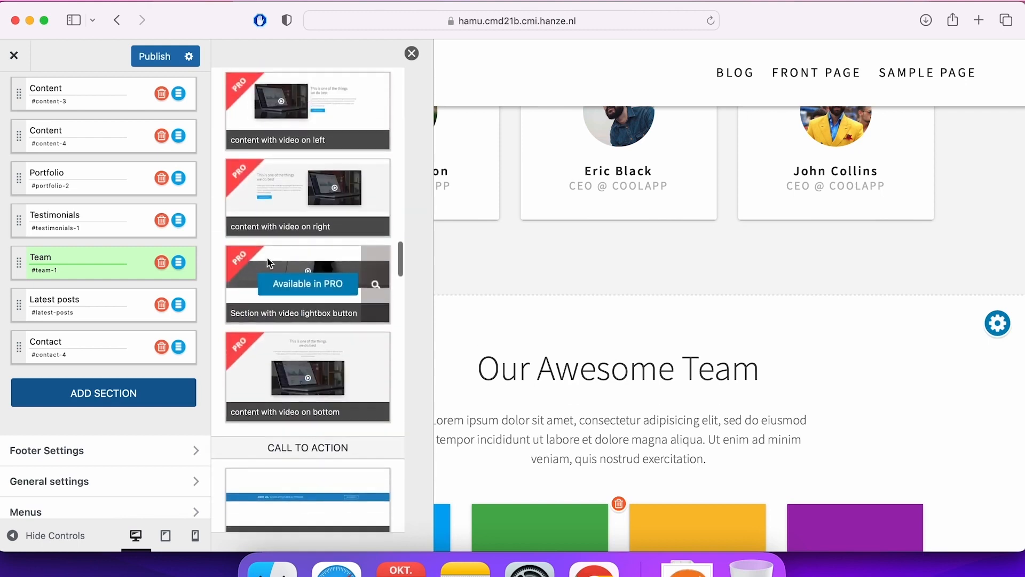
{"action": "scroll", "coordinate": [307, 258], "scroll_direction": "down", "scroll_amount": 5}
{"action": "mouse_move", "coordinate": [365, 267]}
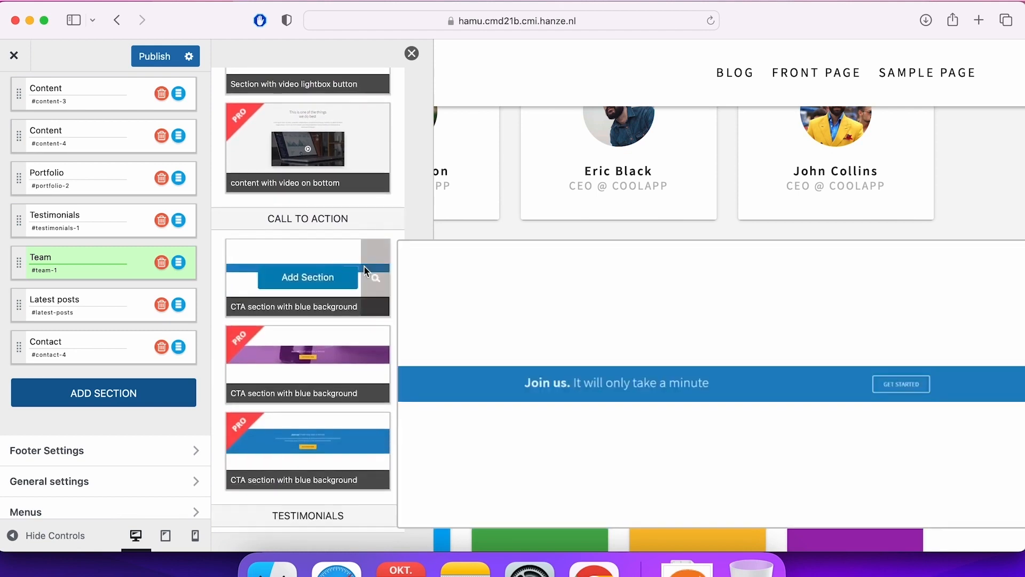
{"action": "scroll", "coordinate": [313, 204], "scroll_direction": "up", "scroll_amount": 1}
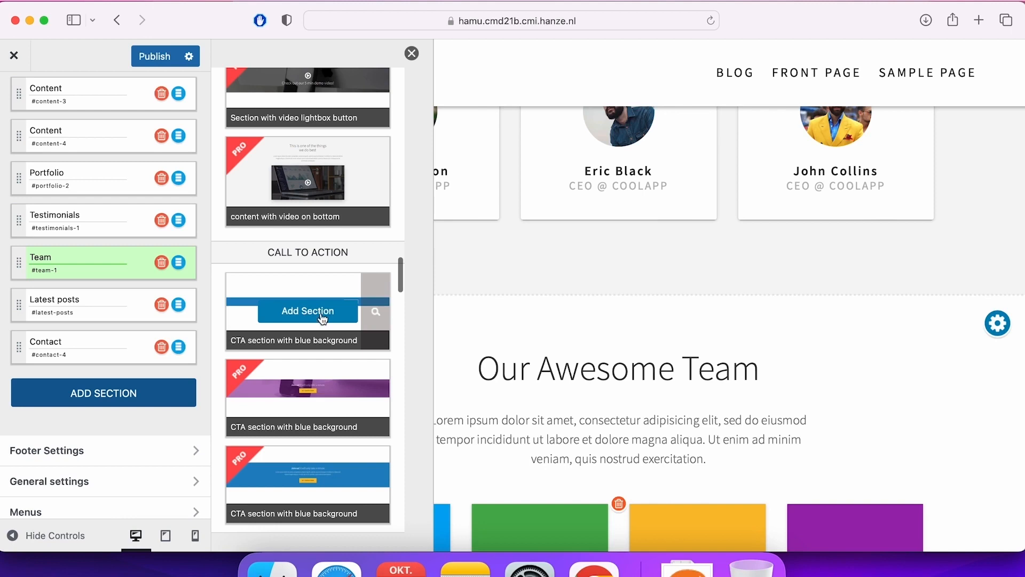
Move the Team section directly below the Overlapable section in the page order and close the section library.
{"action": "scroll", "coordinate": [85, 295], "scroll_direction": "up", "scroll_amount": 3}
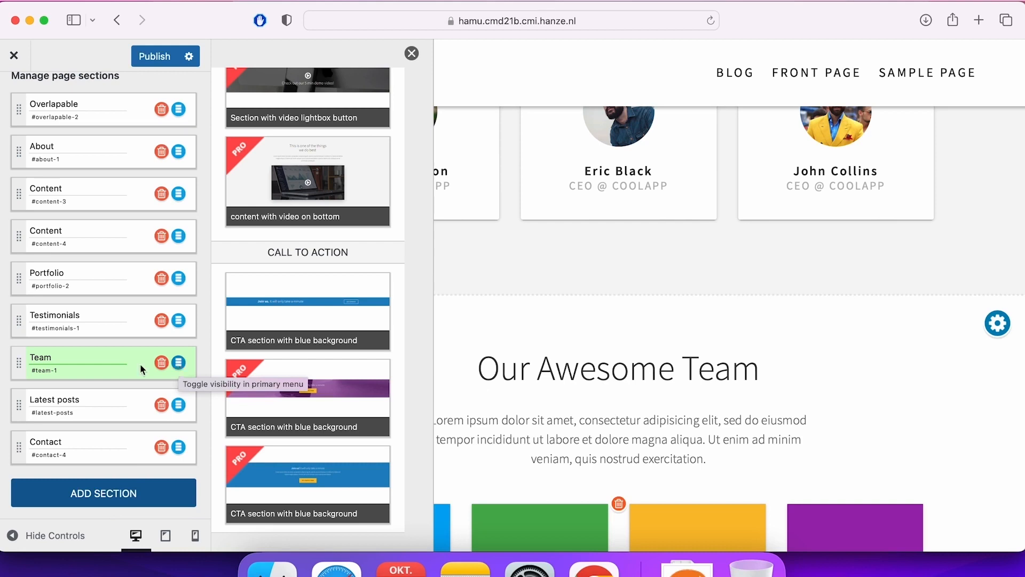
{"action": "left_click", "coordinate": [19, 365]}
{"action": "left_click_drag", "start_coordinate": [19, 365], "coordinate": [18, 124]}
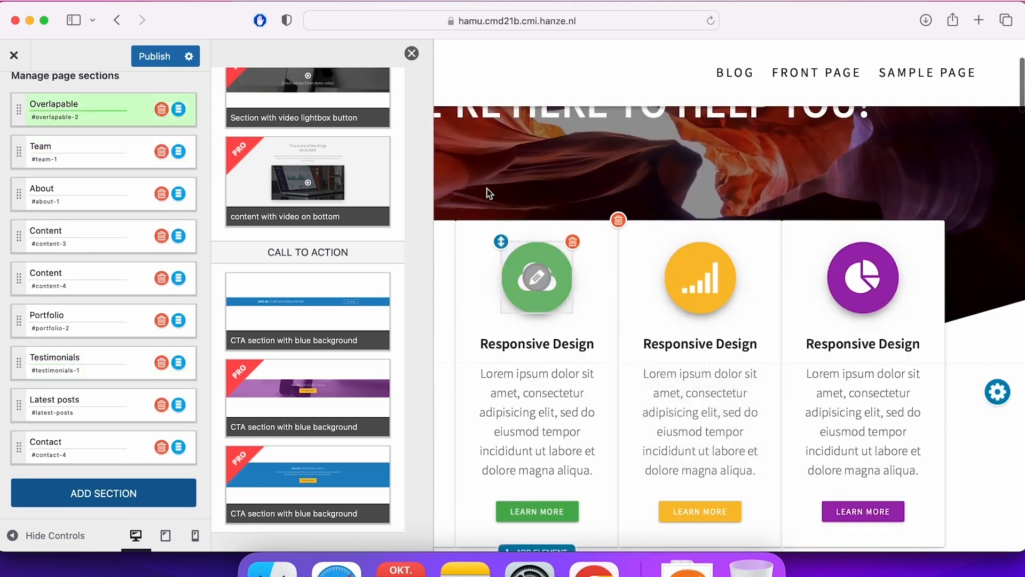
{"action": "left_click", "coordinate": [410, 53]}
Check the Team section's new place on the homepage and look at the About section's width and background options.
{"action": "scroll", "coordinate": [534, 251], "scroll_direction": "down", "scroll_amount": 3}
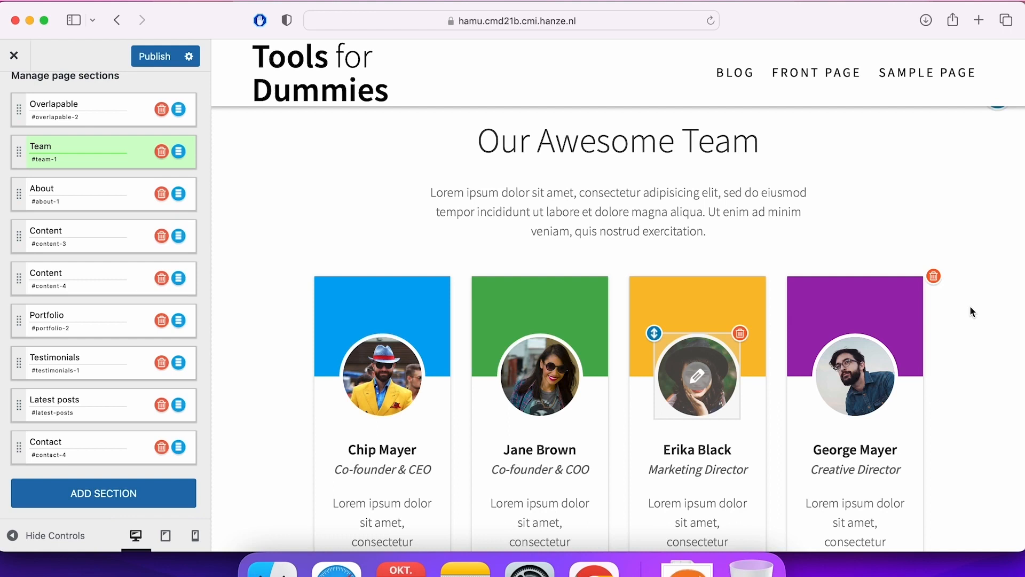
{"action": "scroll", "coordinate": [971, 309], "scroll_direction": "down", "scroll_amount": 8}
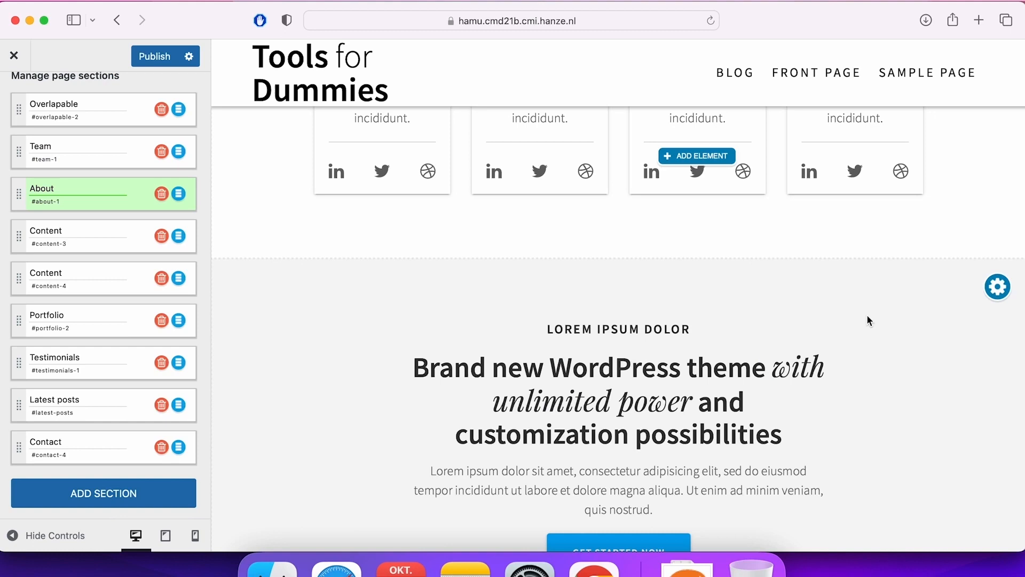
{"action": "scroll", "coordinate": [867, 320], "scroll_direction": "down", "scroll_amount": 3}
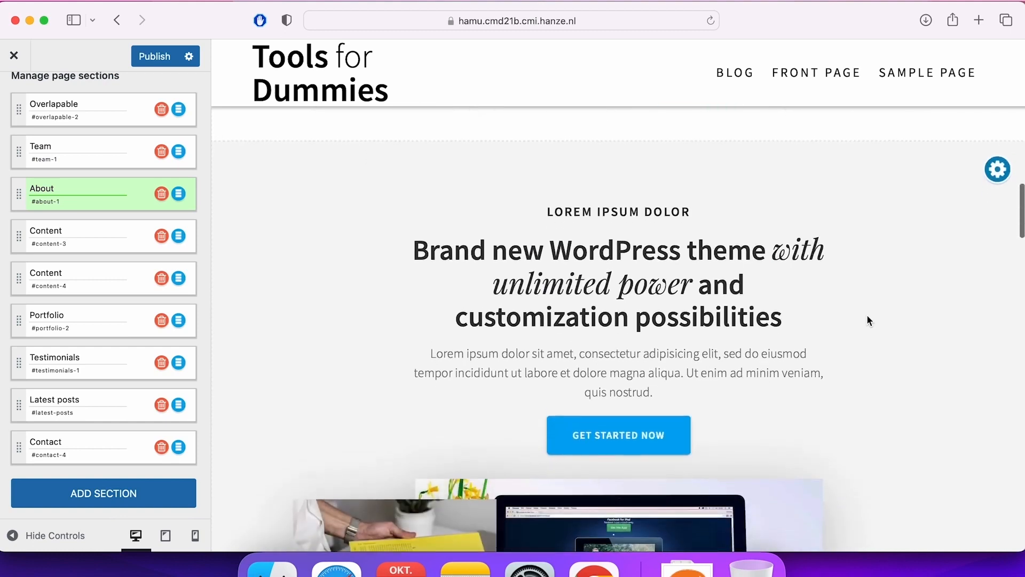
{"action": "left_click", "coordinate": [998, 174]}
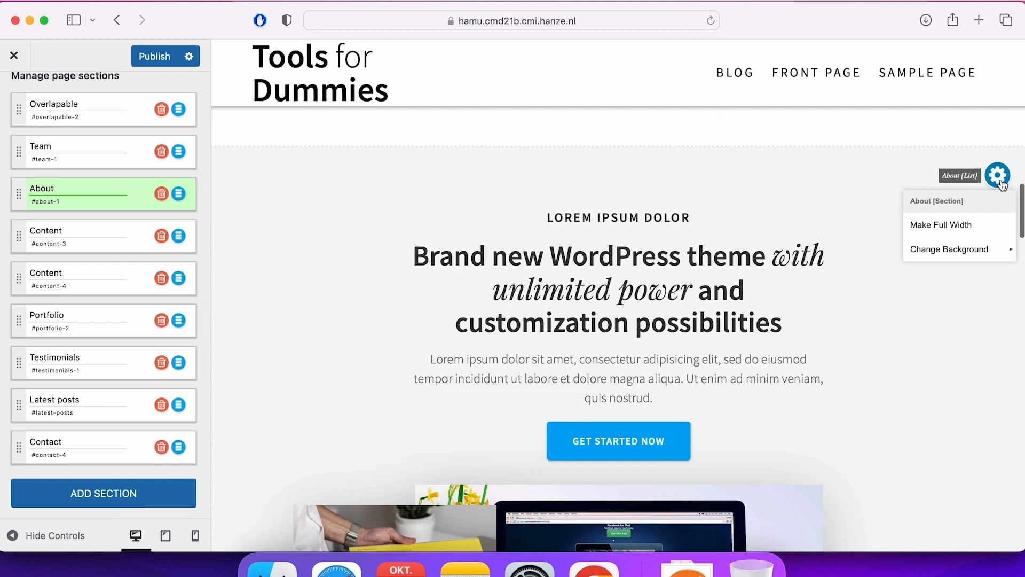
{"action": "left_click", "coordinate": [1007, 251]}
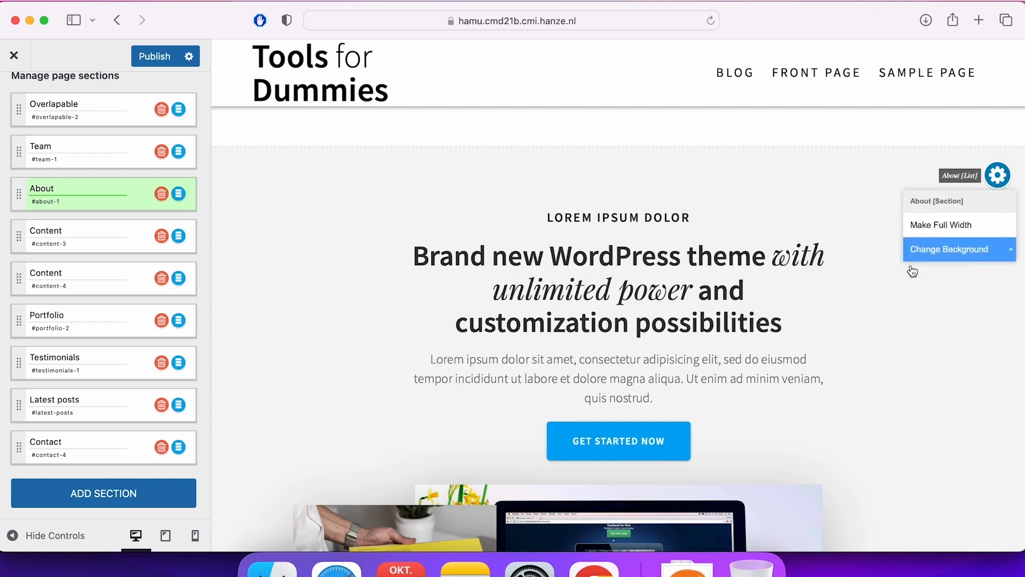
{"action": "mouse_move", "coordinate": [998, 183]}
{"action": "mouse_move", "coordinate": [985, 250]}
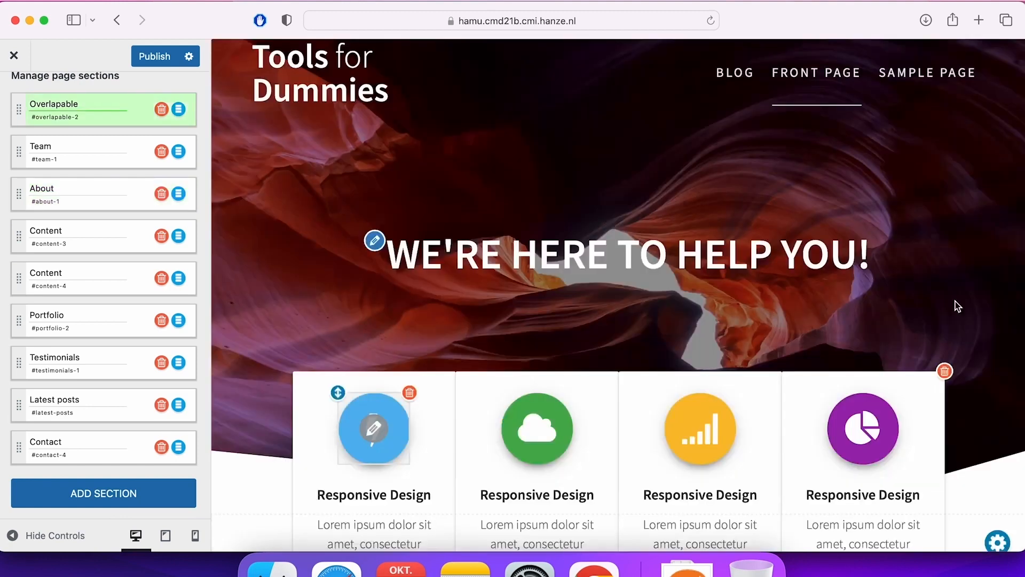
View the Font Awesome icons available for the first Responsive Design box and cancel the icon change.
{"action": "scroll", "coordinate": [956, 301], "scroll_direction": "down", "scroll_amount": 2}
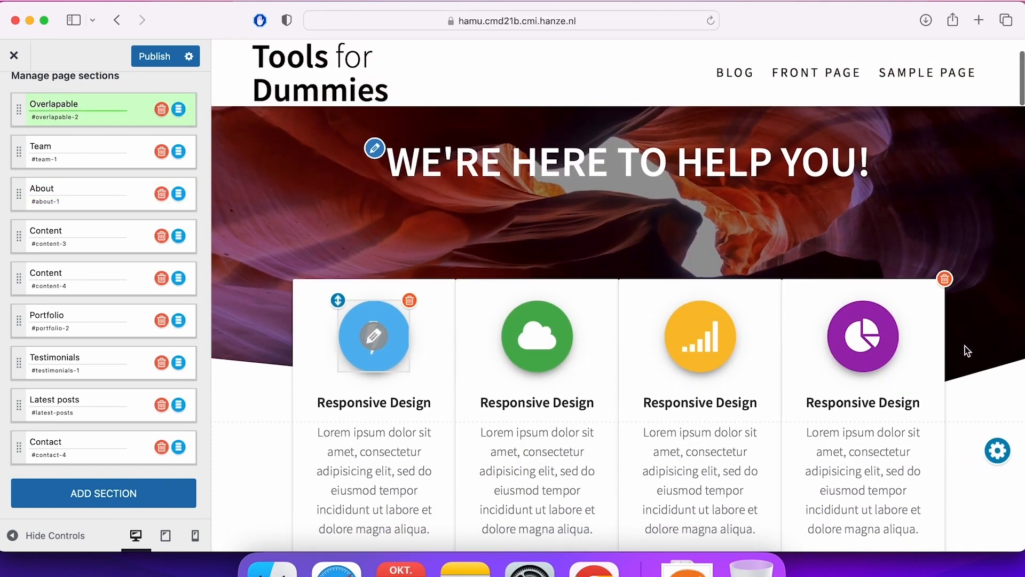
{"action": "scroll", "coordinate": [627, 464], "scroll_direction": "down", "scroll_amount": 1}
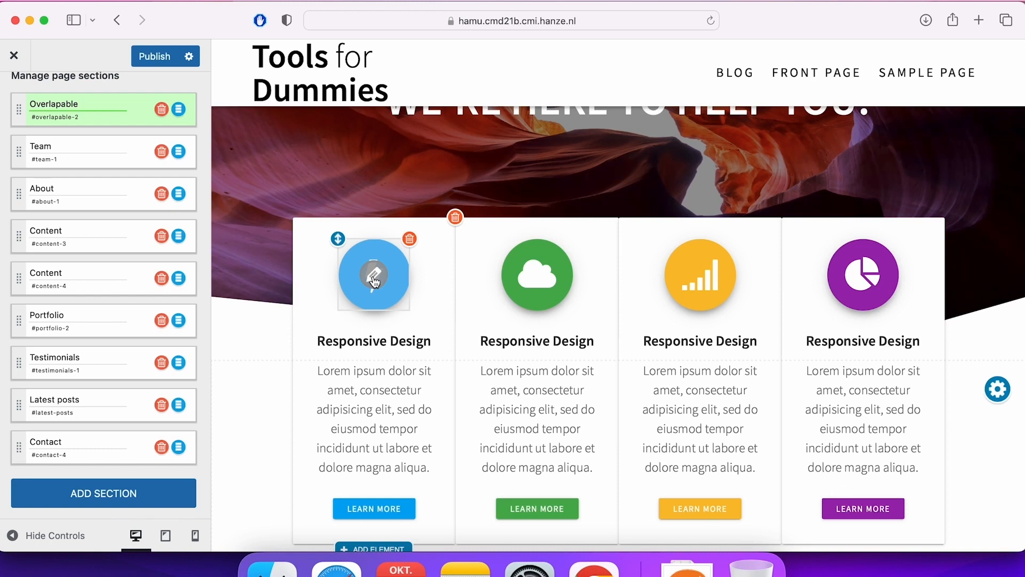
{"action": "left_click", "coordinate": [374, 277]}
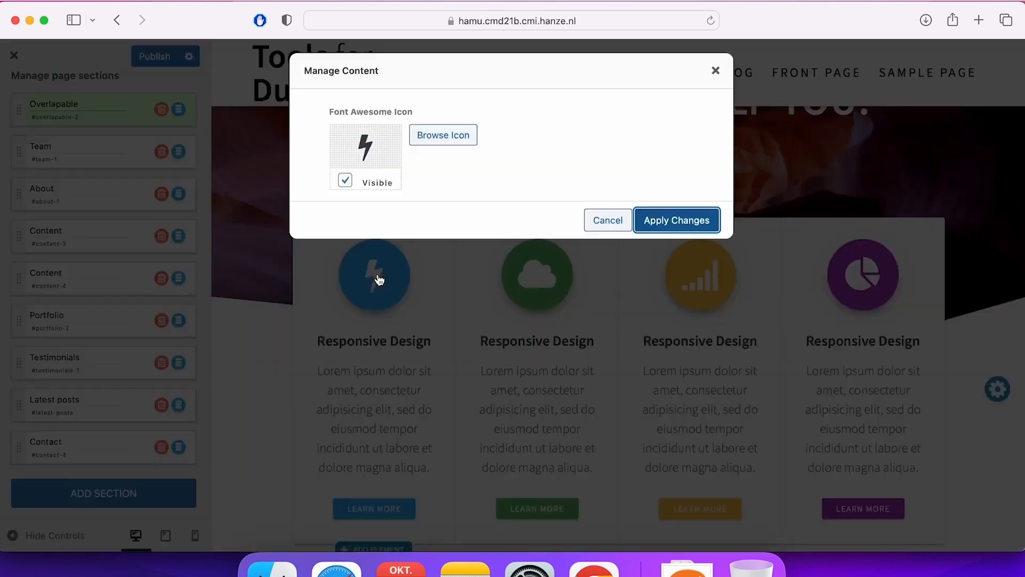
{"action": "left_click", "coordinate": [449, 143]}
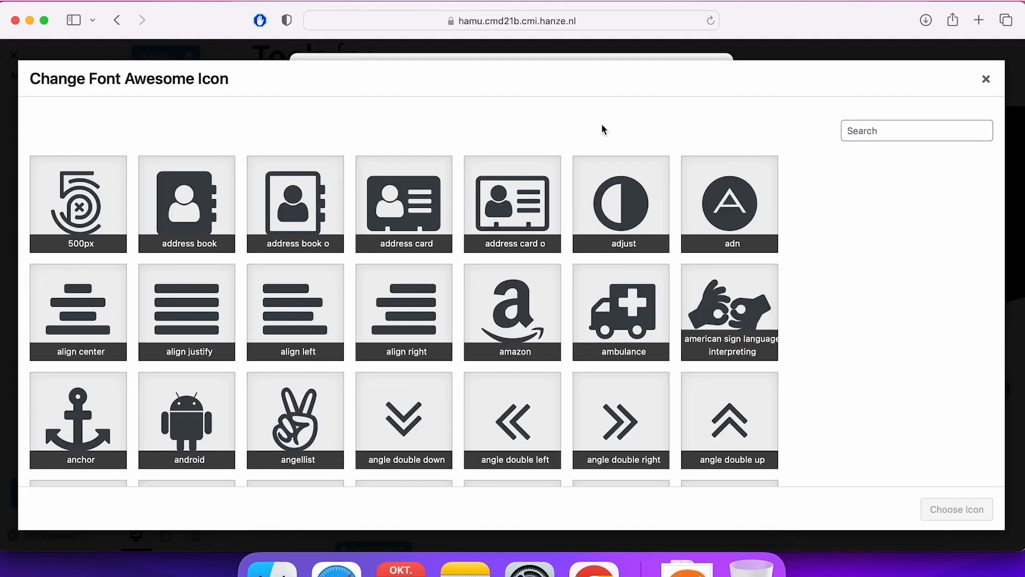
{"action": "left_click", "coordinate": [987, 80]}
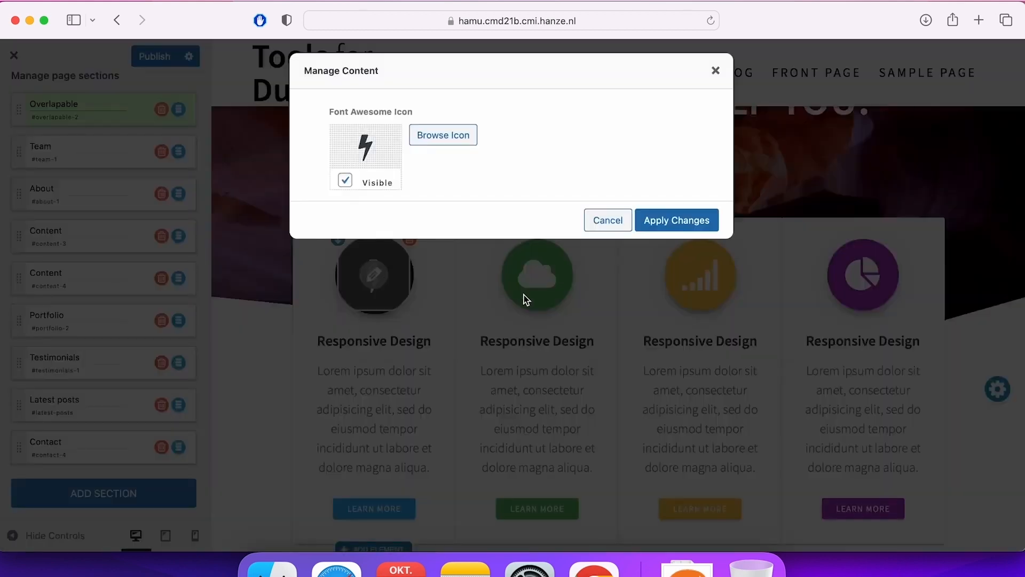
{"action": "left_click", "coordinate": [609, 228]}
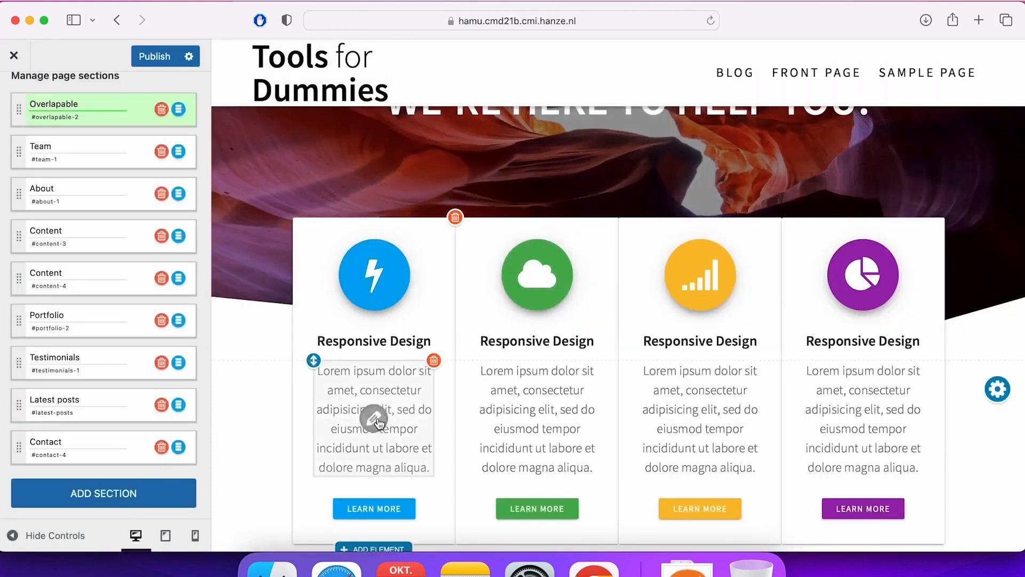
Publish the homepage changes and review the page down to the Contact section and footer.
{"action": "scroll", "coordinate": [379, 422], "scroll_direction": "down", "scroll_amount": 5}
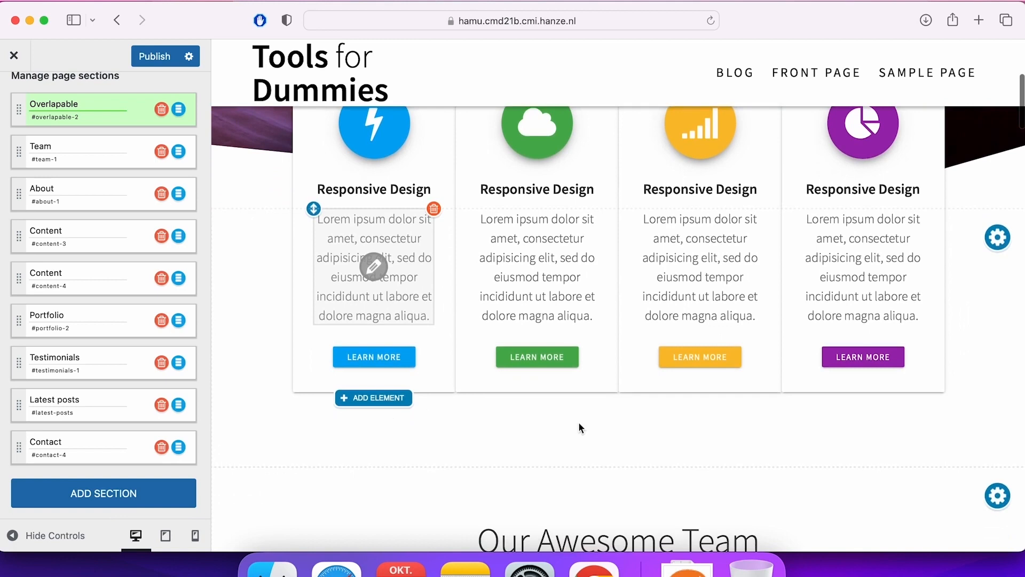
{"action": "scroll", "coordinate": [580, 425], "scroll_direction": "down", "scroll_amount": 13}
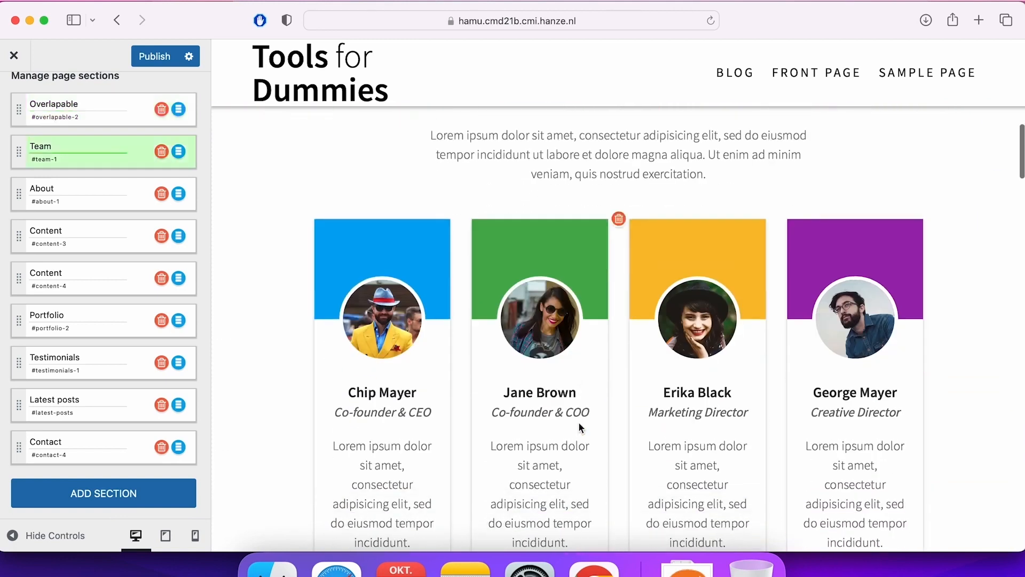
{"action": "scroll", "coordinate": [580, 426], "scroll_direction": "up", "scroll_amount": 20}
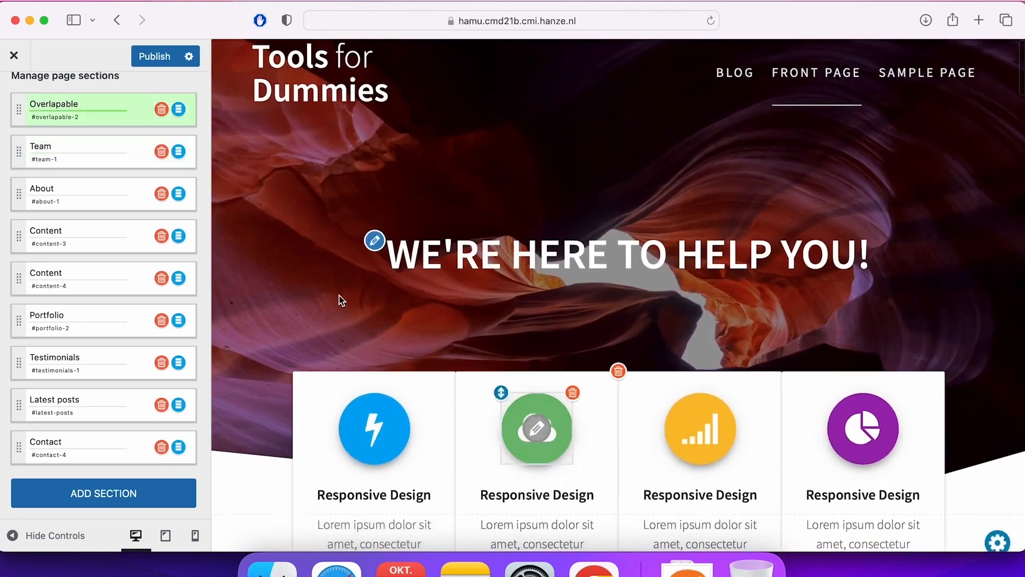
{"action": "left_click", "coordinate": [162, 63]}
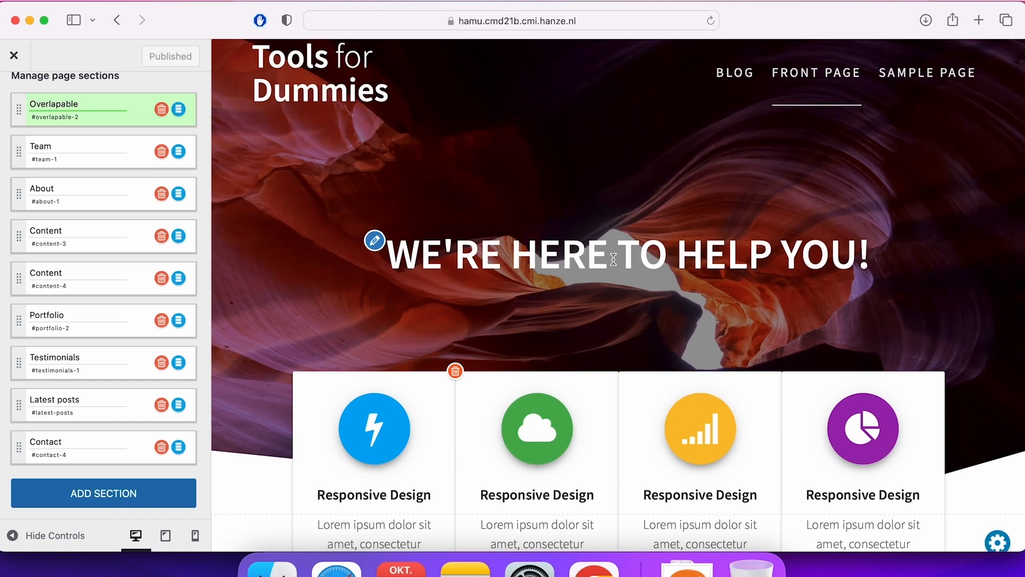
{"action": "scroll", "coordinate": [613, 259], "scroll_direction": "down", "scroll_amount": 20}
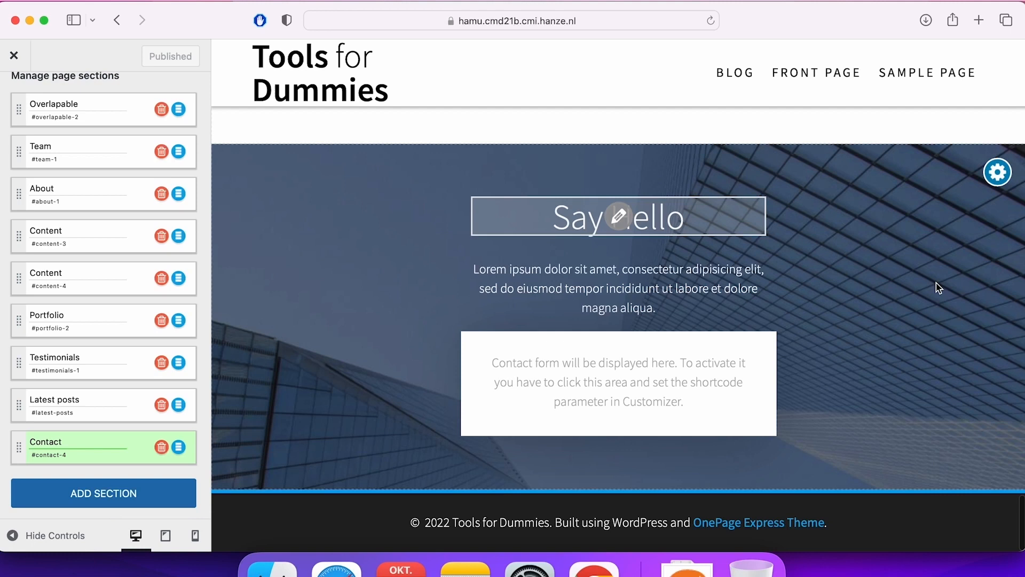
Leave the theme customizer, then install and activate the recommended Contact Form 7 plugin.
{"action": "left_click", "coordinate": [16, 64]}
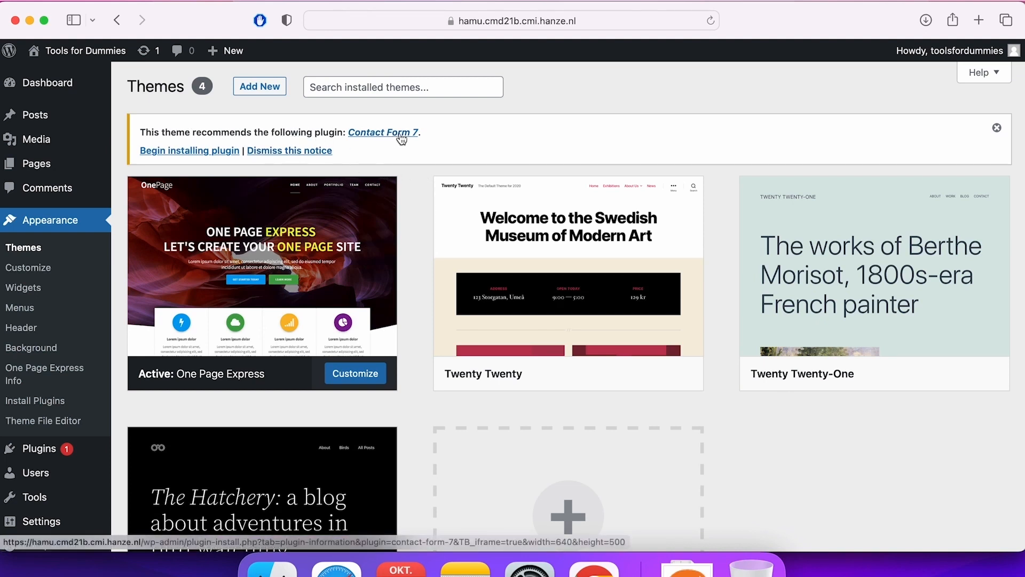
{"action": "left_click", "coordinate": [175, 152]}
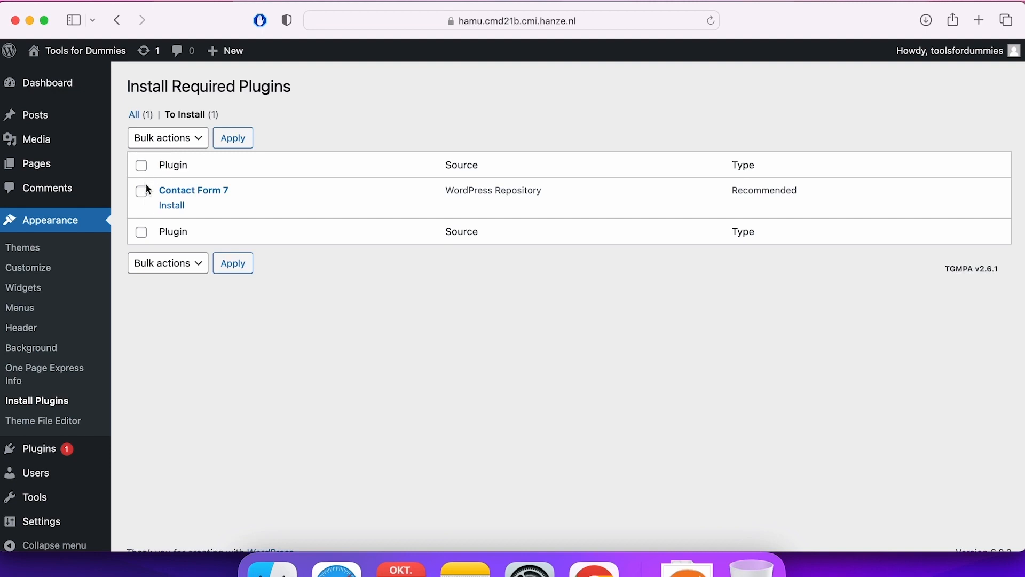
{"action": "left_click", "coordinate": [182, 211]}
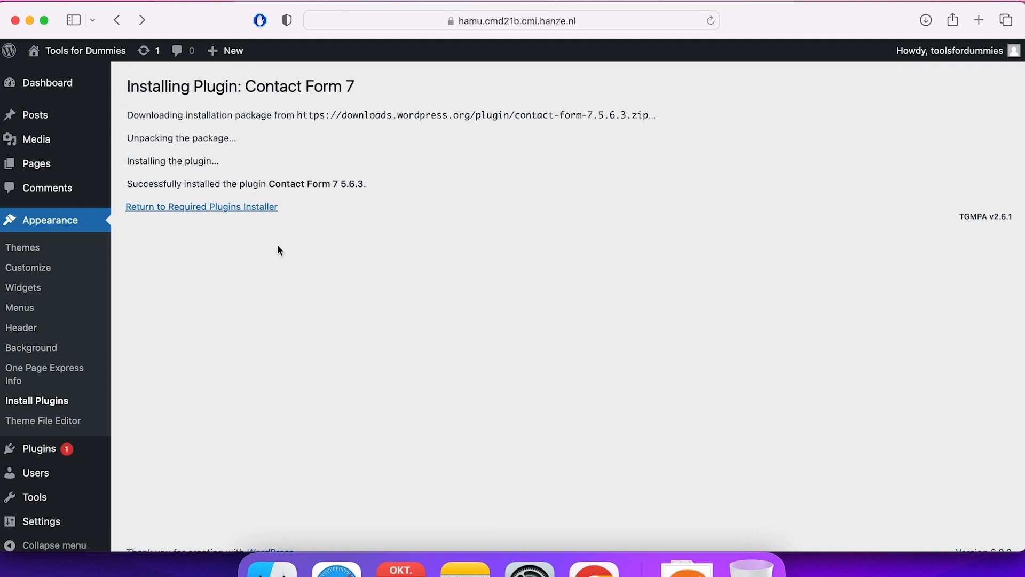
{"action": "left_click", "coordinate": [249, 214]}
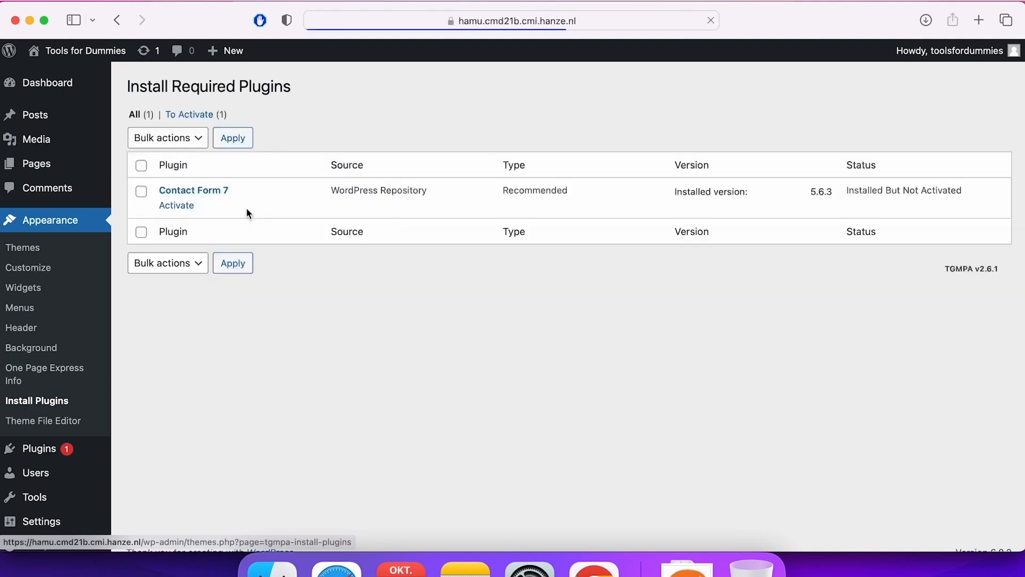
{"action": "left_click", "coordinate": [184, 210]}
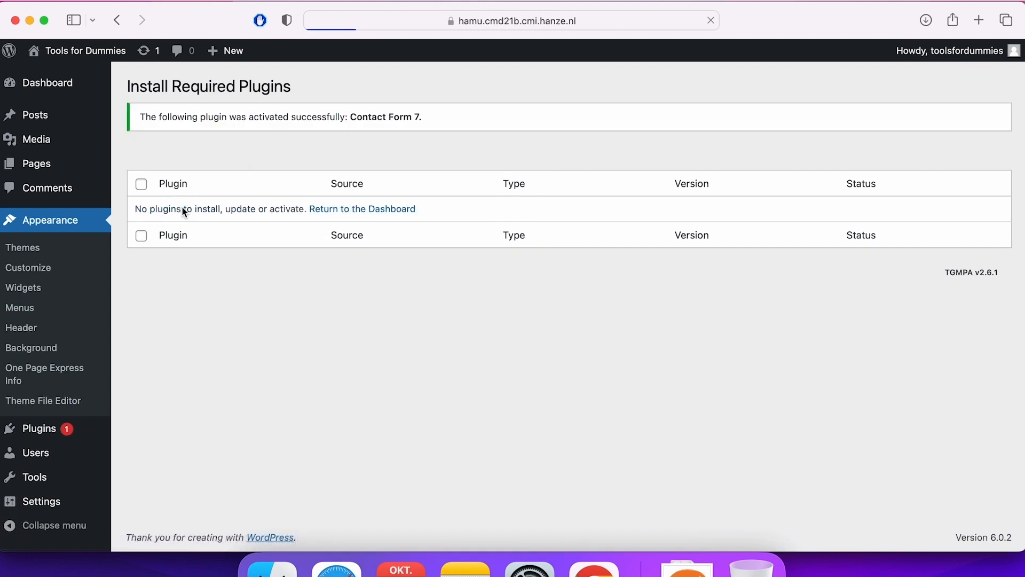
Check the installed plugins list and examine the form template of Contact form 1.
{"action": "left_click", "coordinate": [50, 439]}
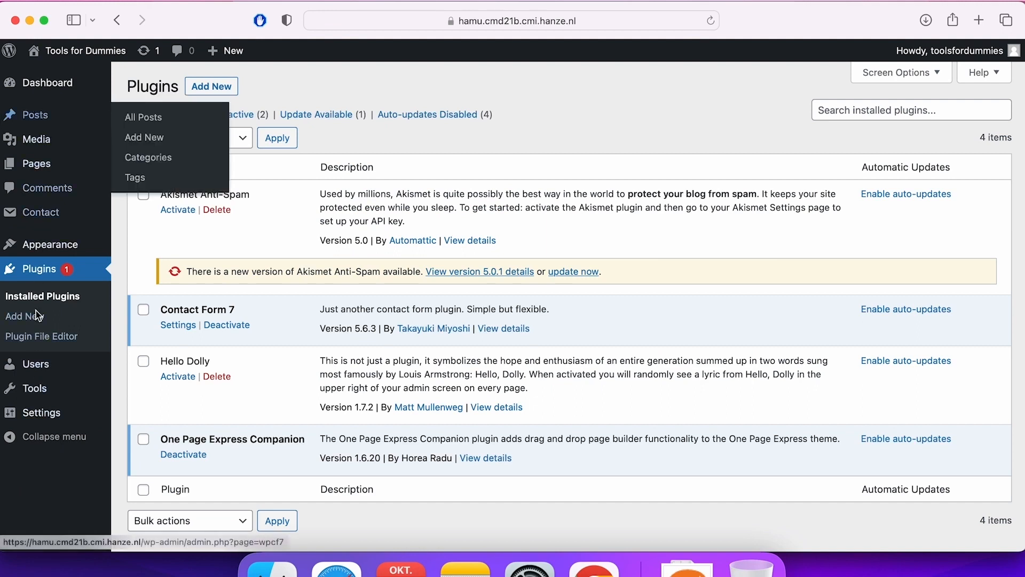
{"action": "mouse_move", "coordinate": [49, 222]}
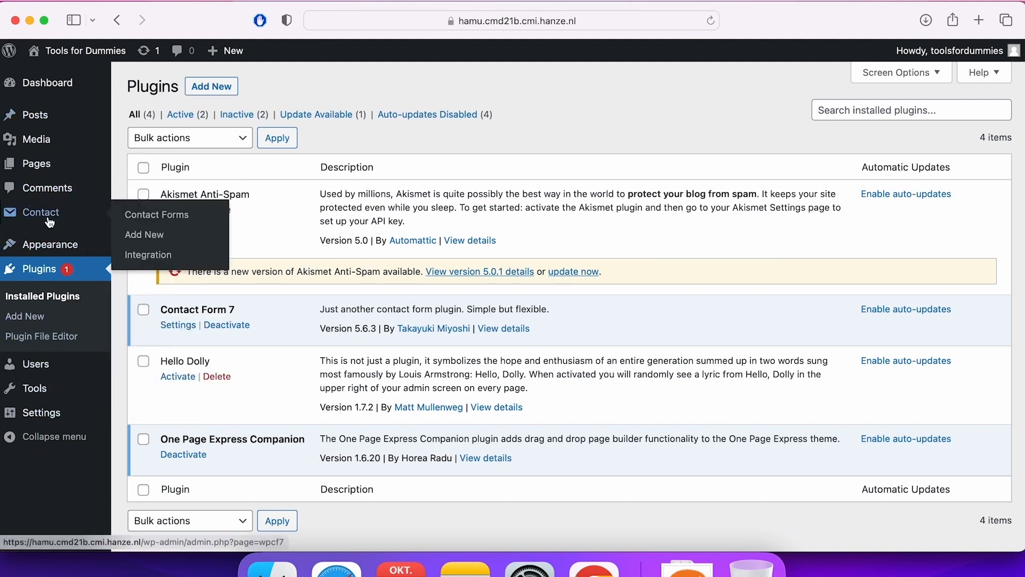
{"action": "left_click", "coordinate": [53, 219]}
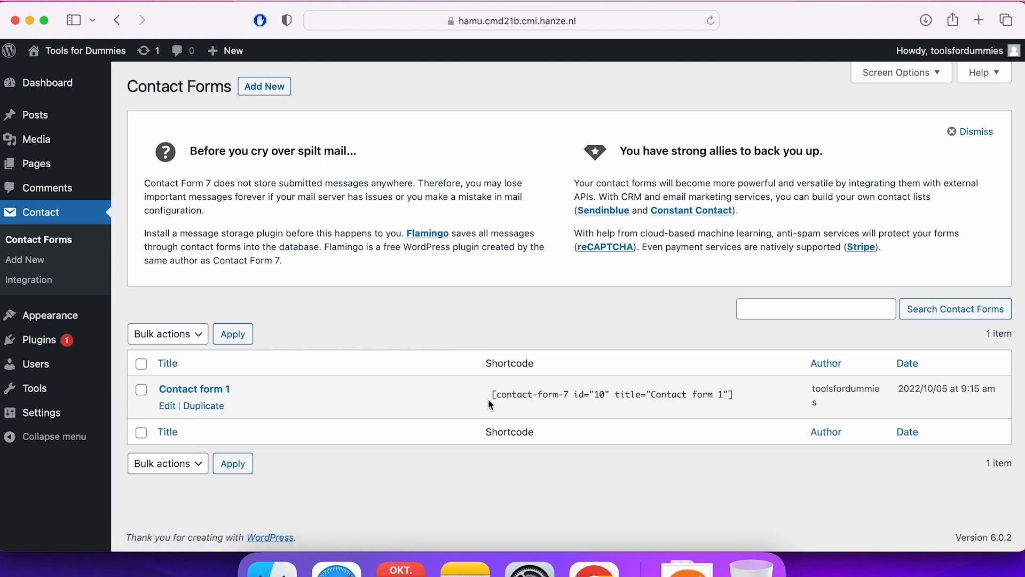
{"action": "left_click", "coordinate": [168, 406]}
{"action": "scroll", "coordinate": [349, 393], "scroll_direction": "down", "scroll_amount": 1}
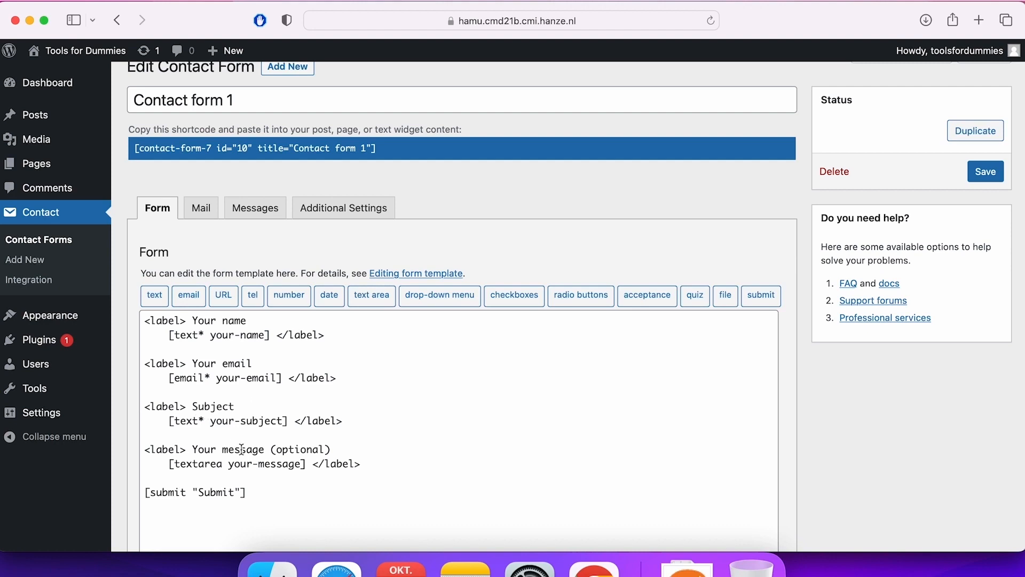
Copy the shortcode of Contact form 1 from the contact forms list and open the One Page Express theme for customizing.
{"action": "left_click", "coordinate": [44, 223]}
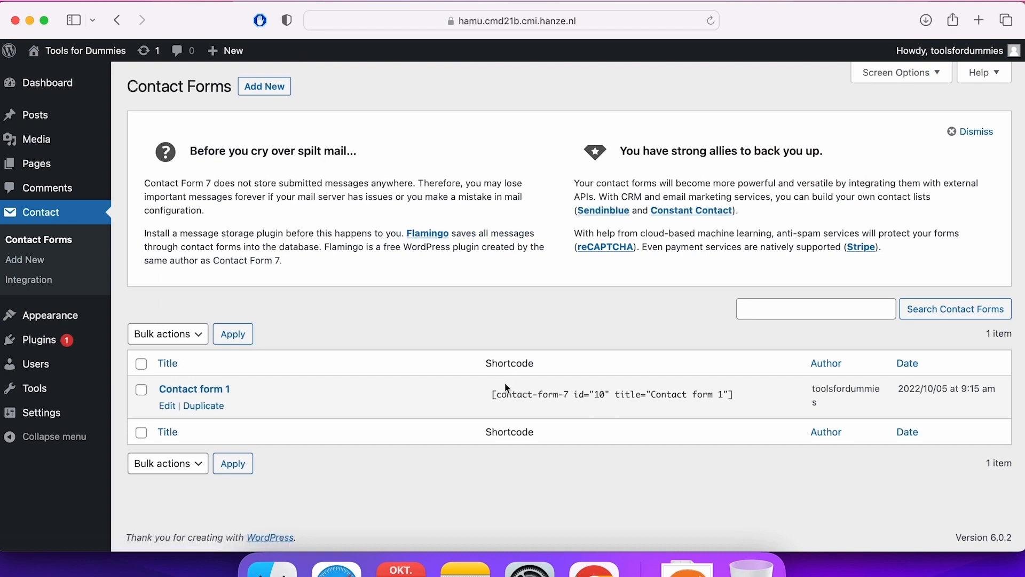
{"action": "left_click_drag", "start_coordinate": [494, 401], "coordinate": [613, 405]}
{"action": "key", "text": "super+c"}
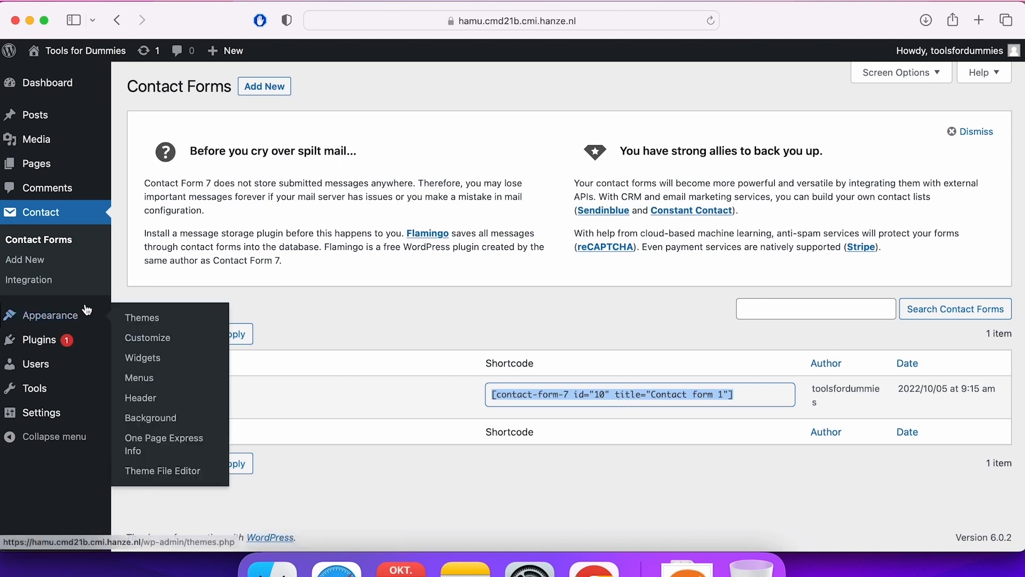
{"action": "left_click", "coordinate": [56, 315]}
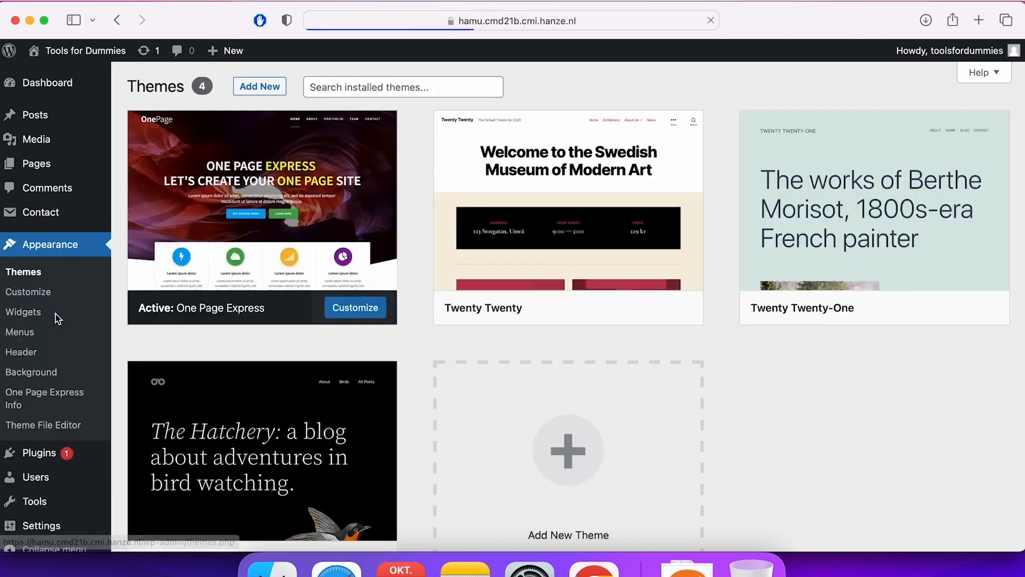
{"action": "left_click", "coordinate": [372, 314]}
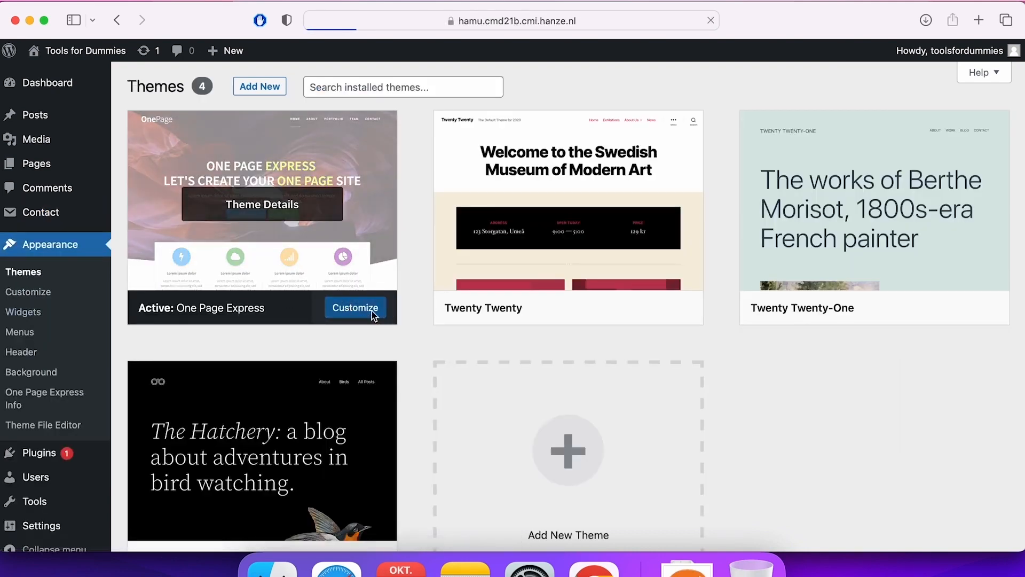
Set the Contact section's 3rd party form shortcode to [contact-form-7 id="10" title="Contact form 1"] and apply the change.
{"action": "scroll", "coordinate": [491, 307], "scroll_direction": "down", "scroll_amount": 15}
{"action": "scroll", "coordinate": [491, 311], "scroll_direction": "down", "scroll_amount": 3}
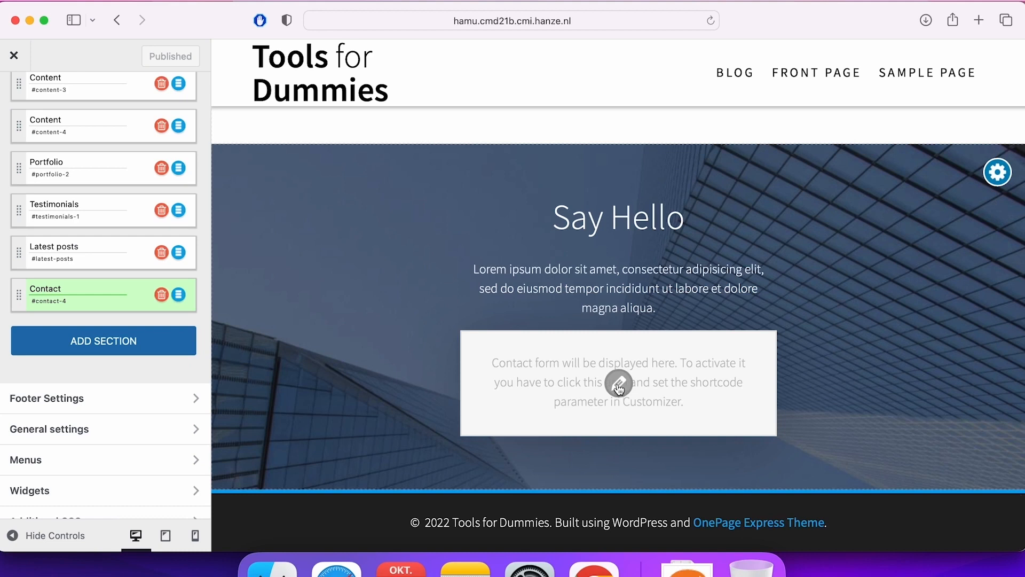
{"action": "left_click", "coordinate": [619, 388]}
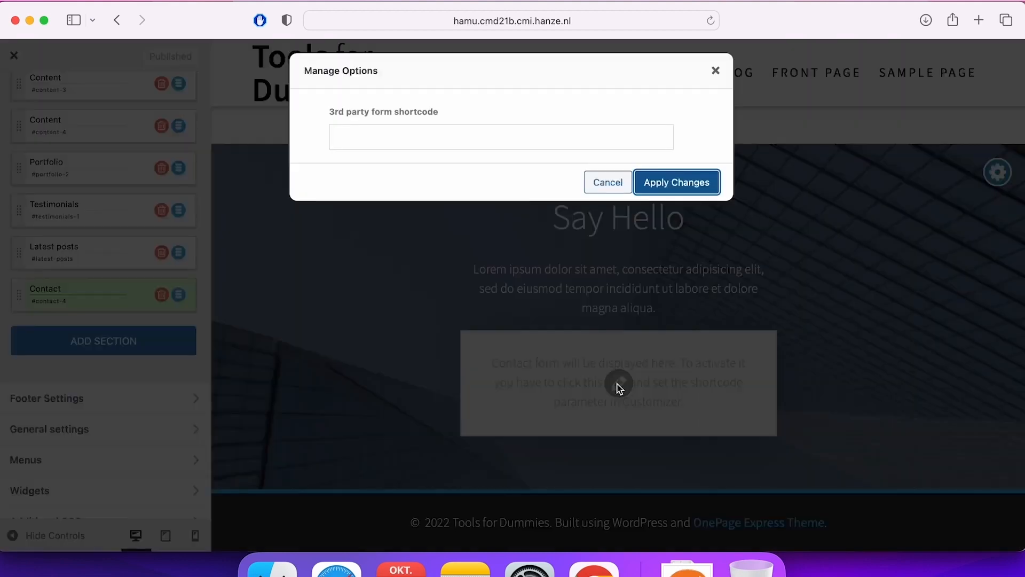
{"action": "left_click", "coordinate": [399, 143]}
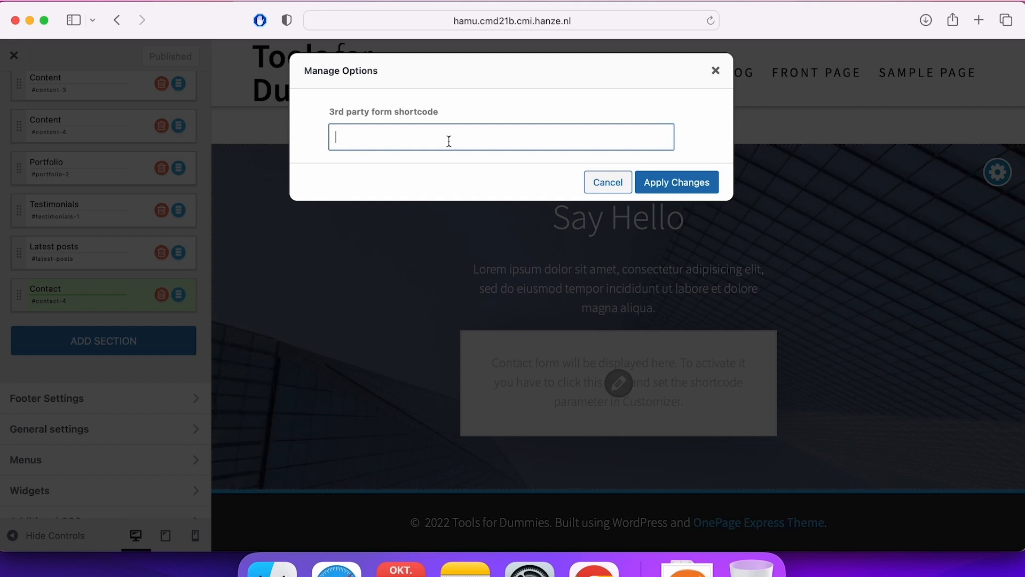
{"action": "key", "text": "super+v"}
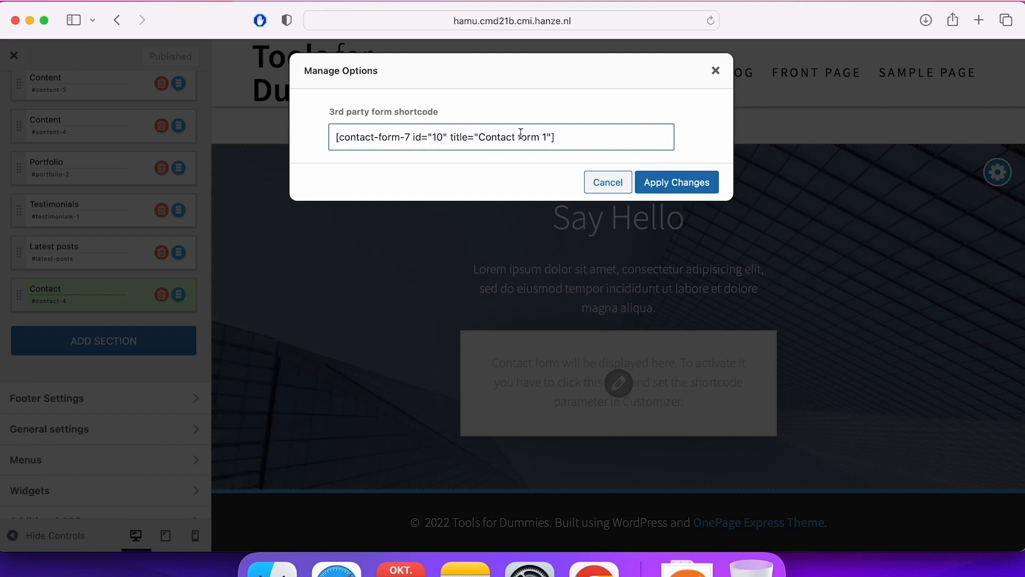
{"action": "left_click", "coordinate": [689, 184]}
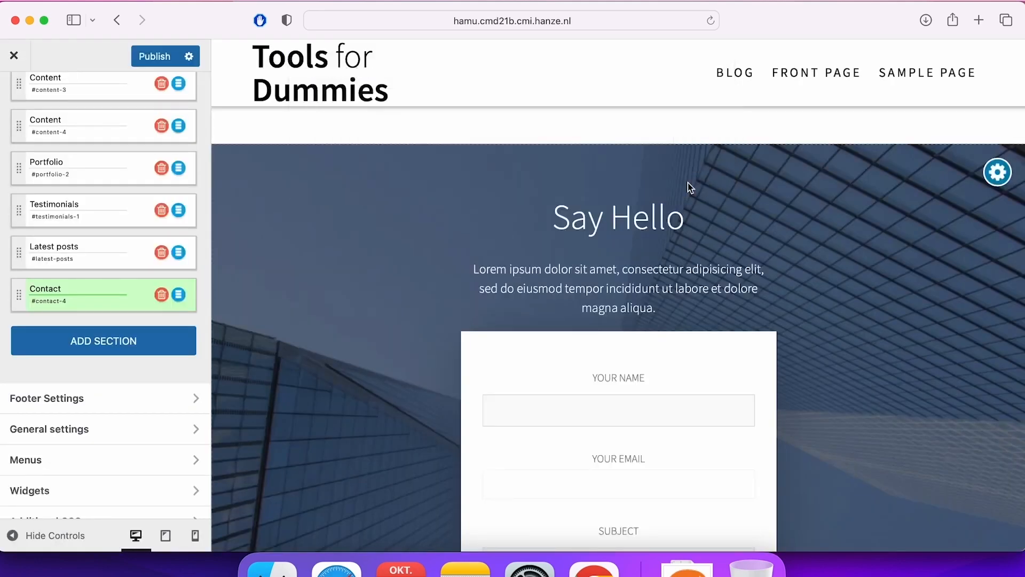
Review the contact form in the homepage preview and publish the changes.
{"action": "scroll", "coordinate": [803, 287], "scroll_direction": "down", "scroll_amount": 2}
{"action": "scroll", "coordinate": [867, 319], "scroll_direction": "down", "scroll_amount": 6}
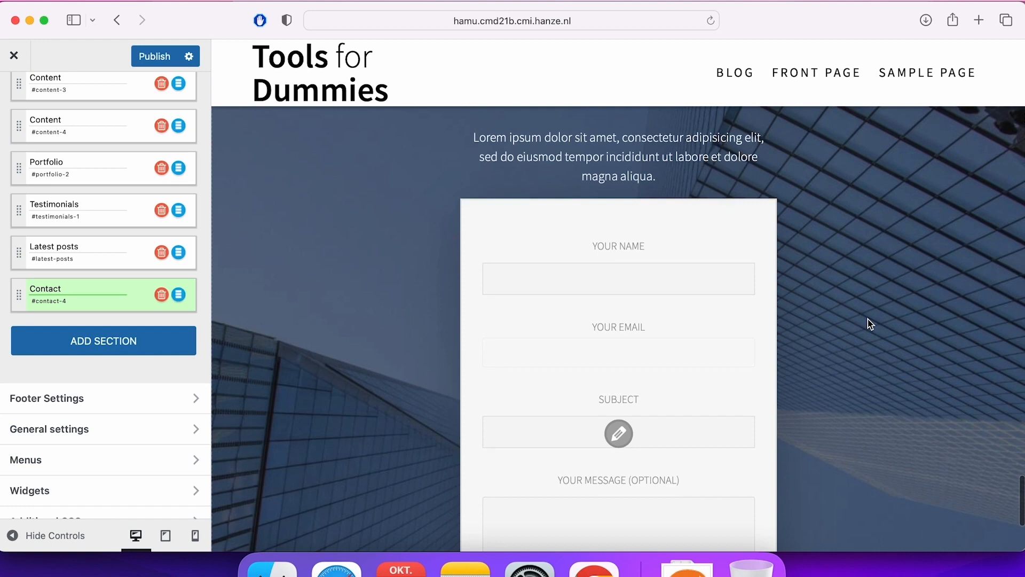
{"action": "scroll", "coordinate": [867, 319], "scroll_direction": "down", "scroll_amount": 5}
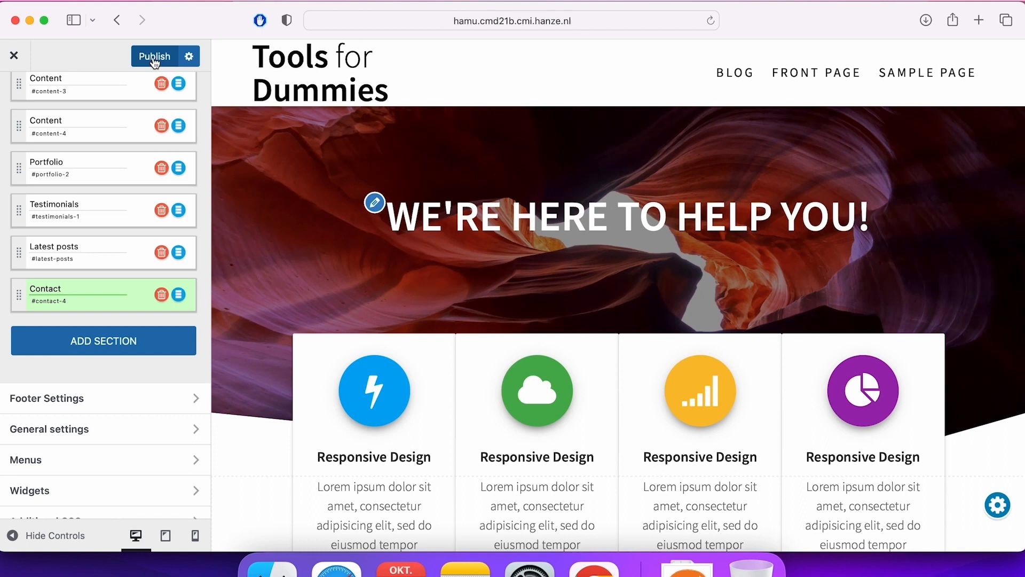
{"action": "left_click", "coordinate": [155, 57]}
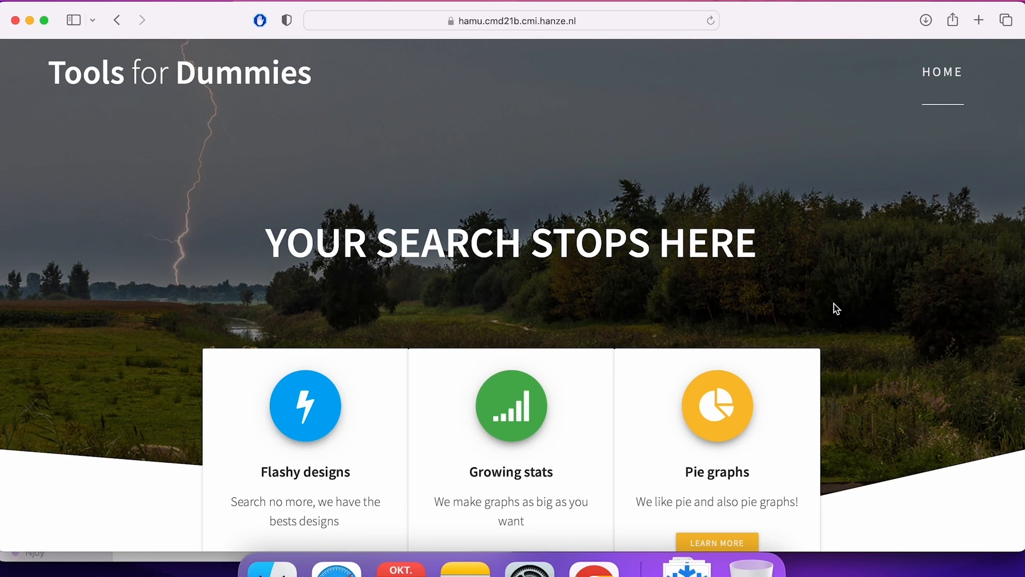
Review the finished Tools for Dummies homepage from the header down to the contact form and footer.
{"action": "scroll", "coordinate": [837, 309], "scroll_direction": "down", "scroll_amount": 10}
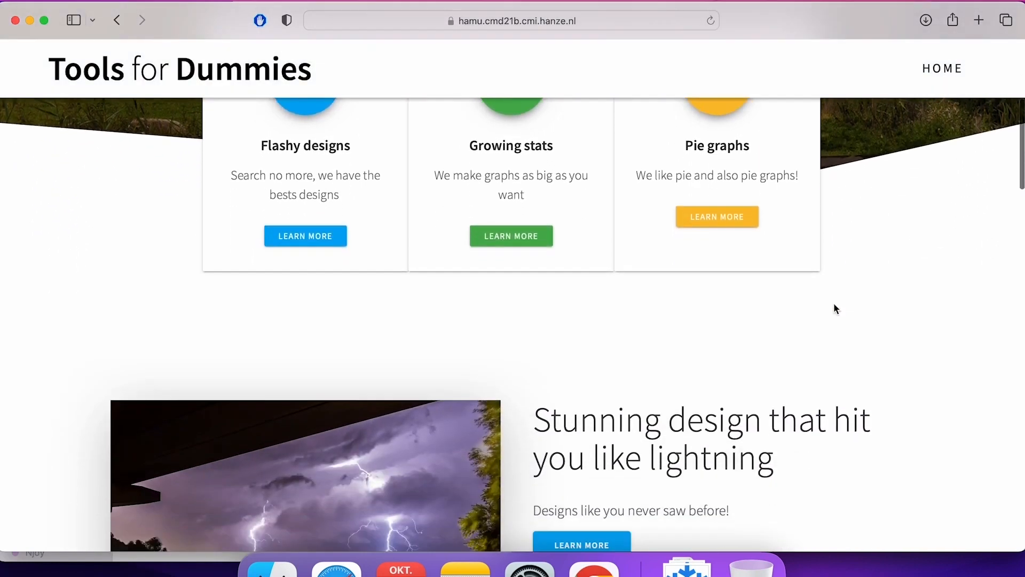
{"action": "scroll", "coordinate": [901, 383], "scroll_direction": "down", "scroll_amount": 9}
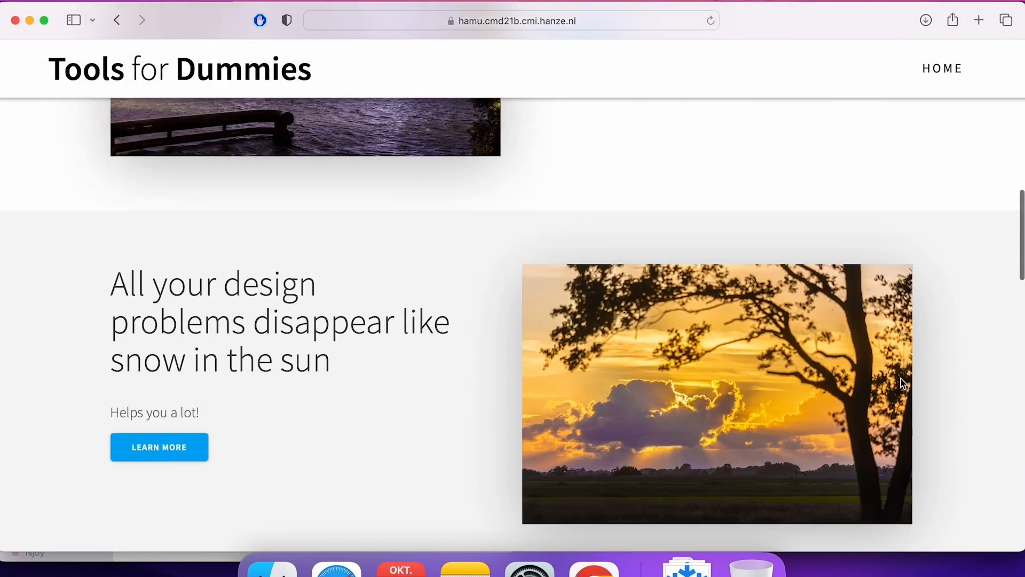
{"action": "scroll", "coordinate": [903, 384], "scroll_direction": "down", "scroll_amount": 10}
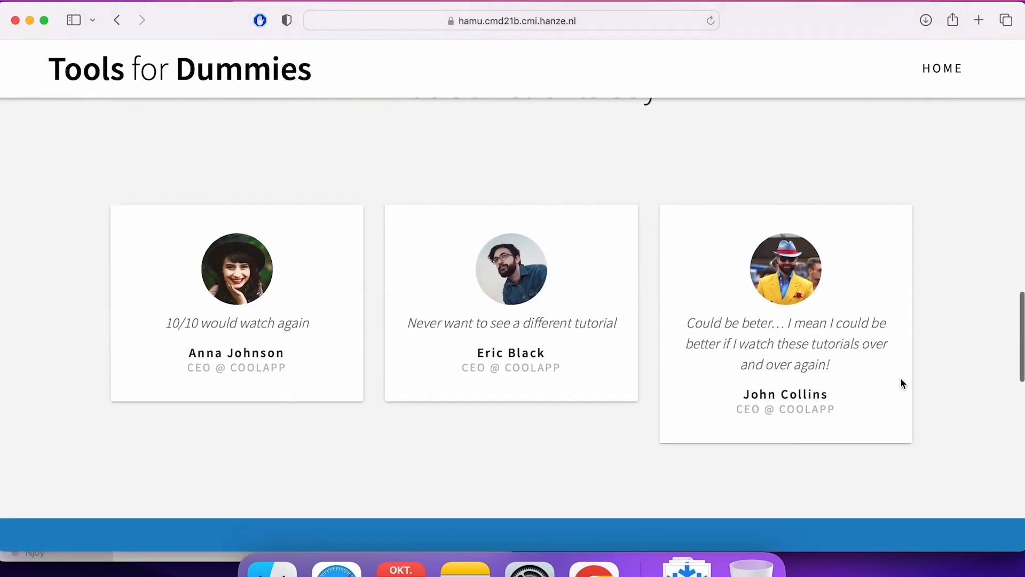
{"action": "scroll", "coordinate": [902, 384], "scroll_direction": "down", "scroll_amount": 5}
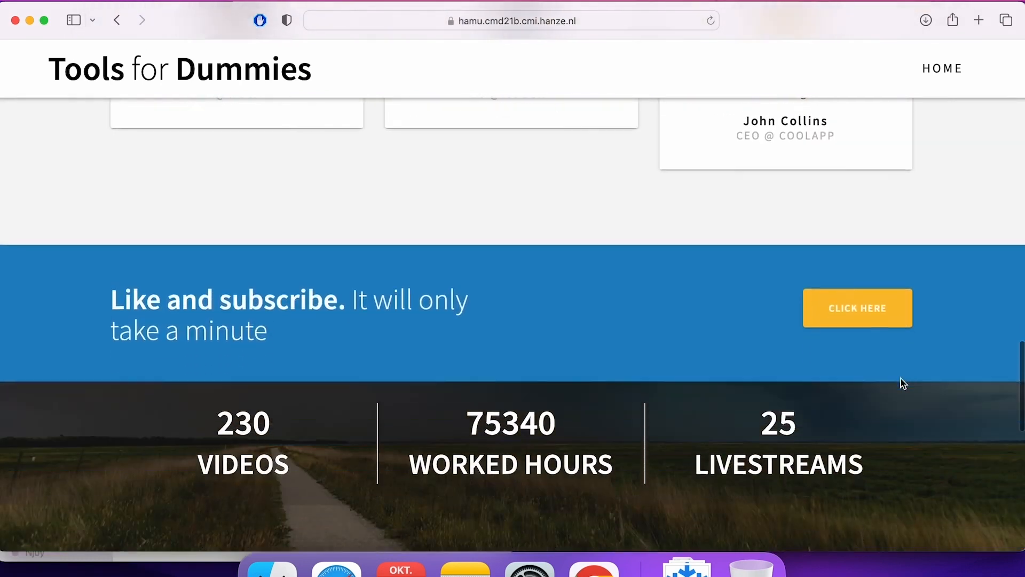
{"action": "scroll", "coordinate": [903, 384], "scroll_direction": "down", "scroll_amount": 10}
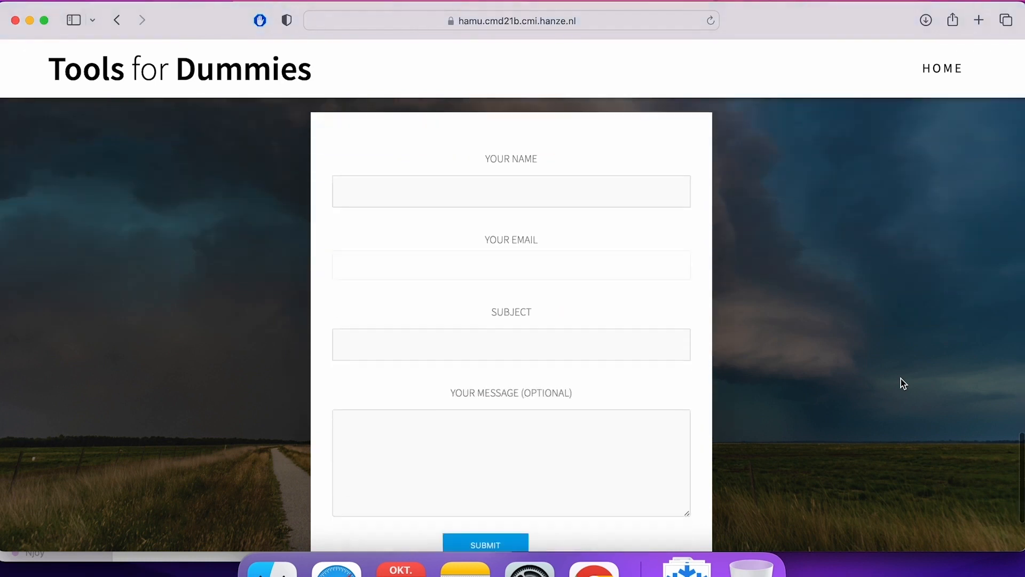
{"action": "scroll", "coordinate": [903, 383], "scroll_direction": "down", "scroll_amount": 2}
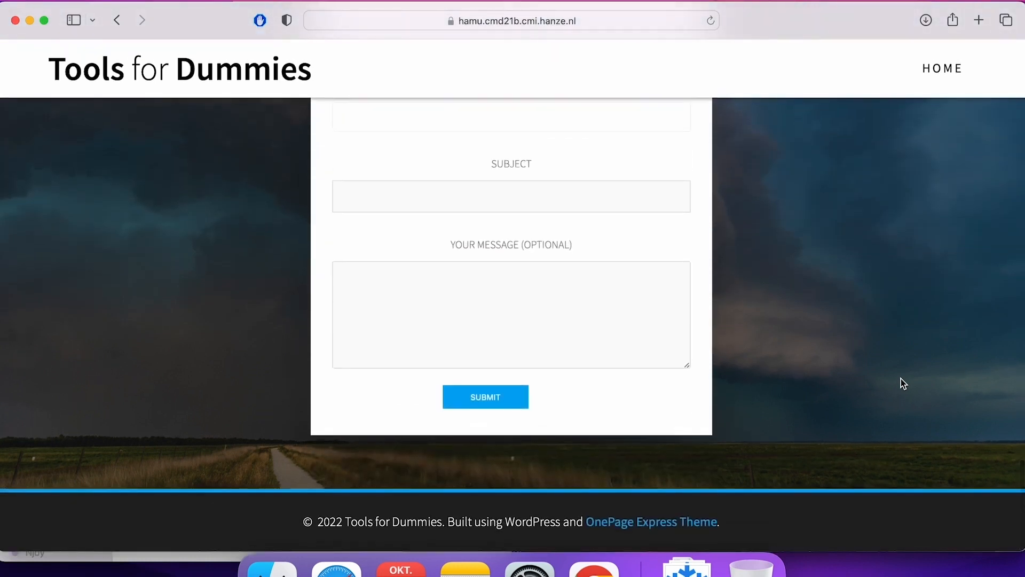